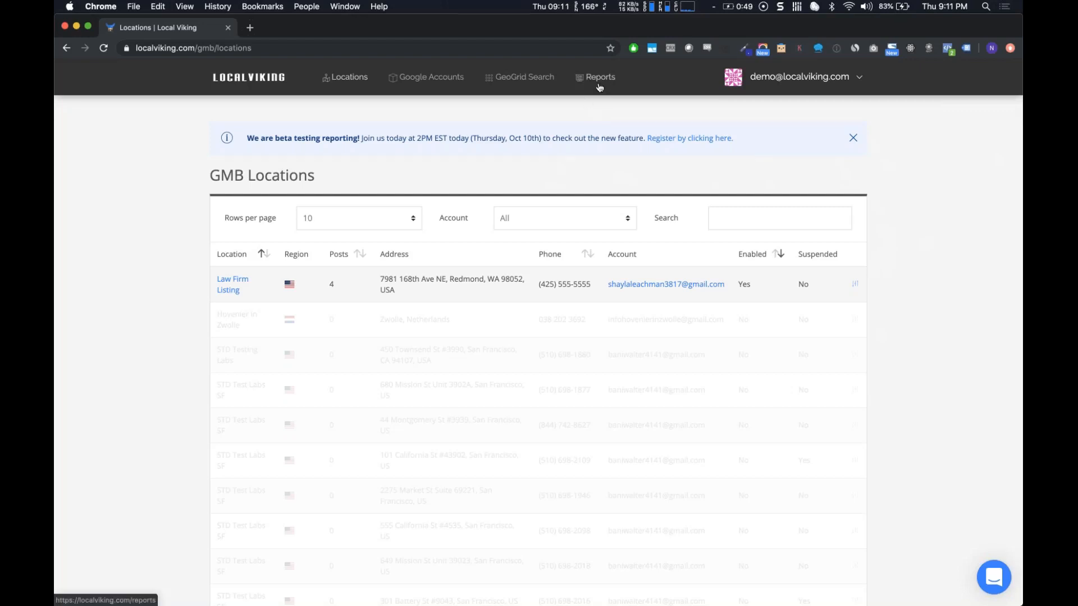
# Open the list of report configurations in the Reports section
pyautogui.click(600, 78)
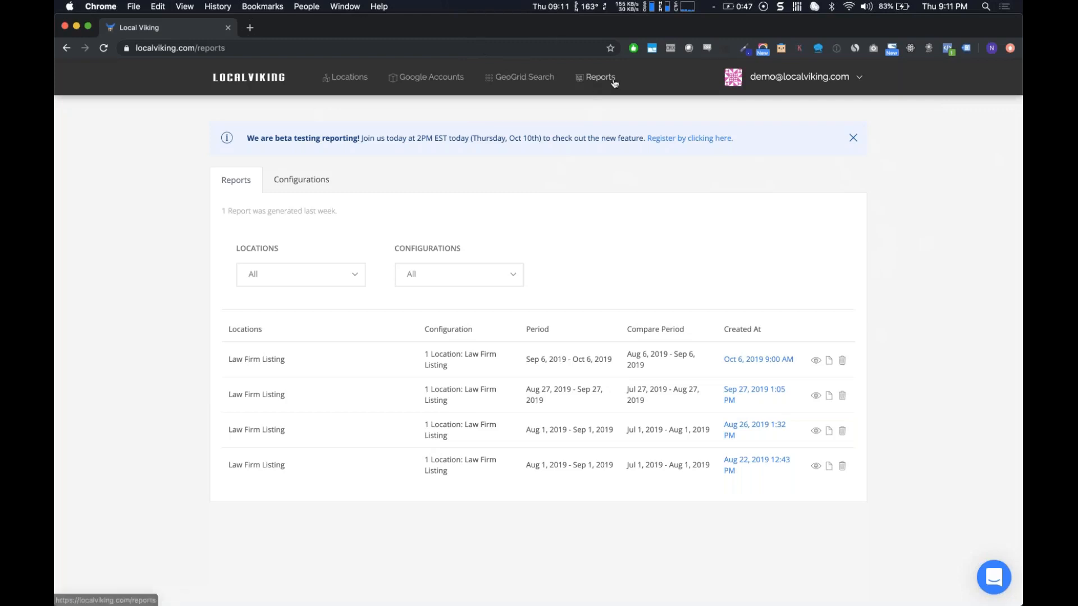
pyautogui.click(305, 189)
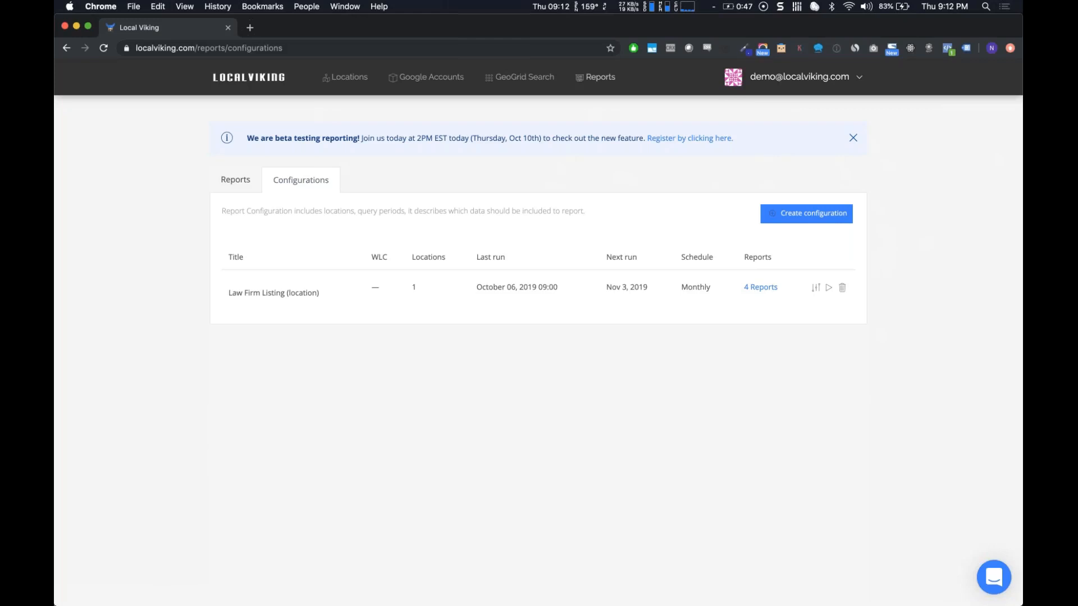
# Add a new domain under the organization's Public Access settings
pyautogui.click(815, 85)
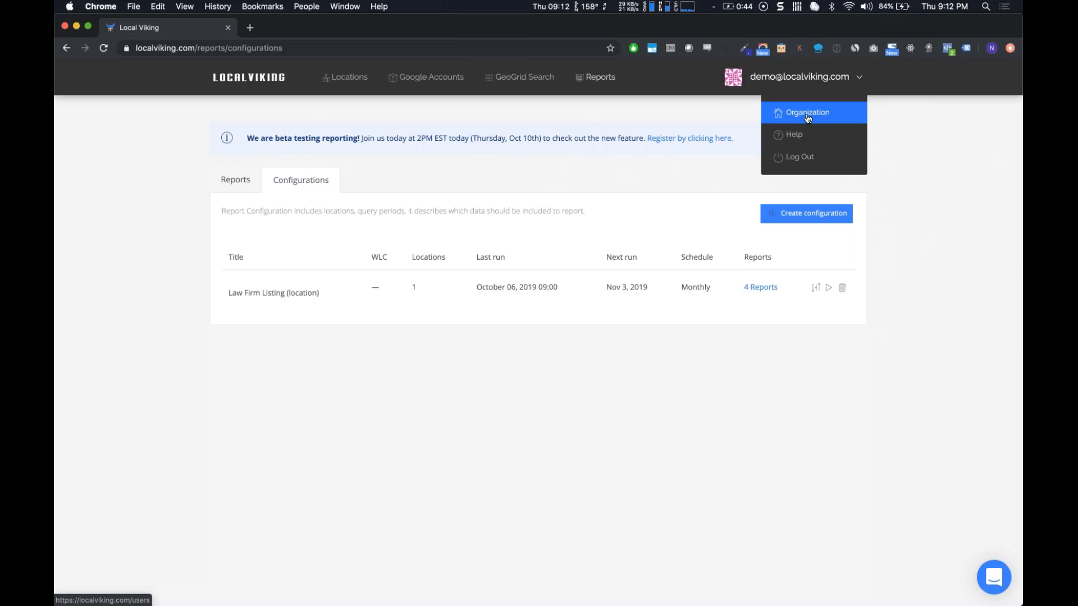
pyautogui.click(807, 115)
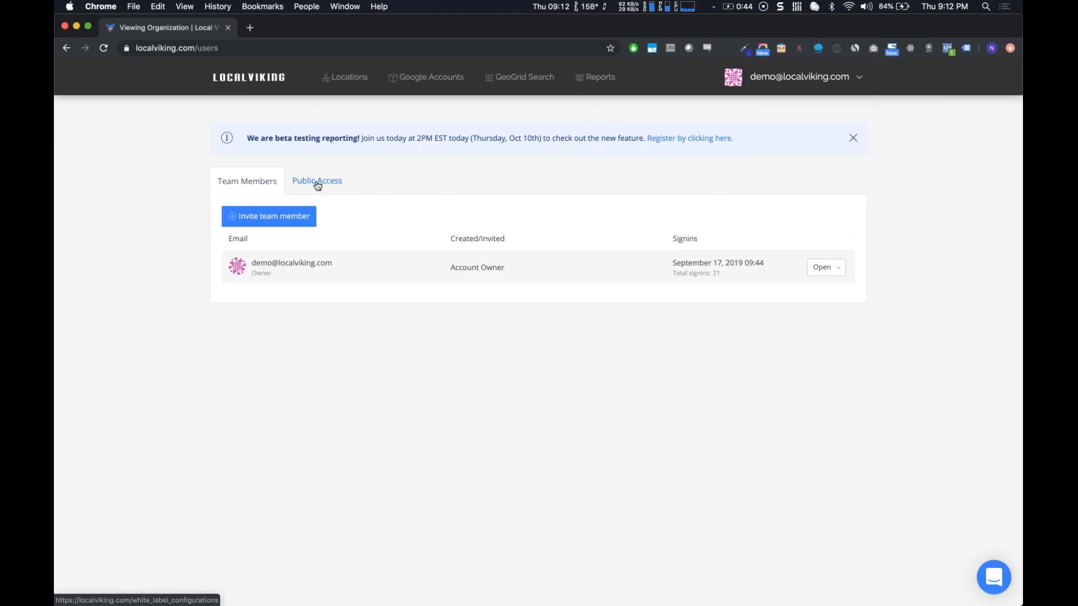
pyautogui.click(317, 182)
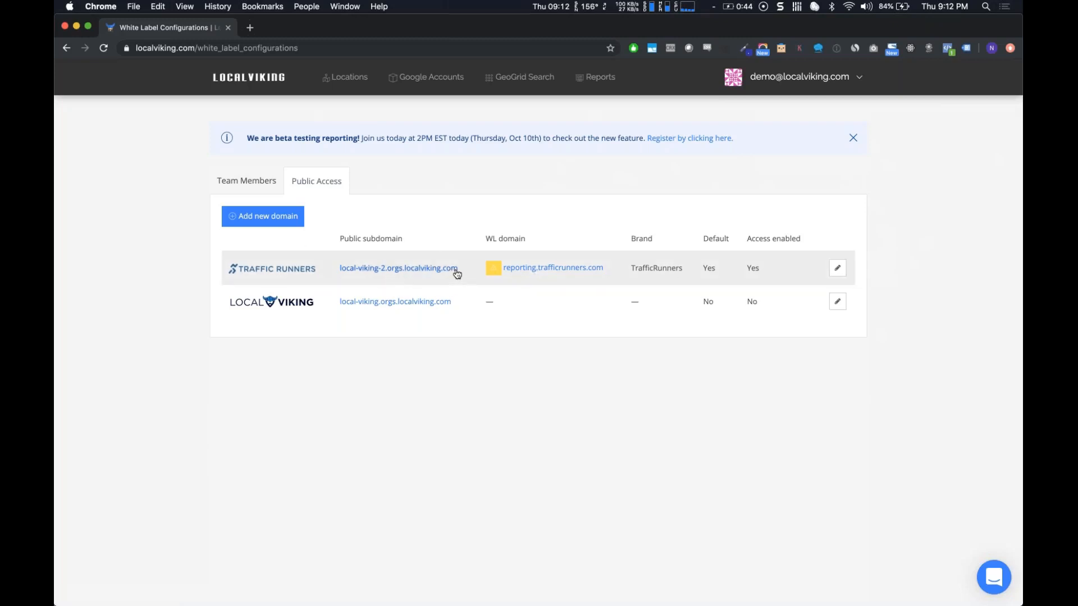
pyautogui.click(264, 222)
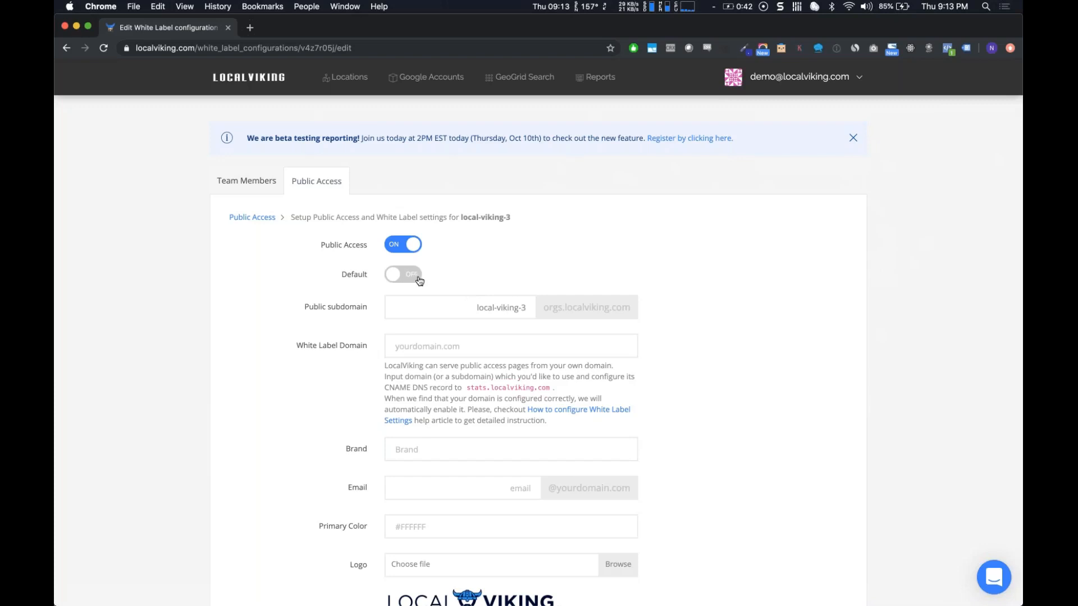
# Examine the White Label Domain instructions, including the CNAME target stats.localviking.com for the local-viking-3 subdomain
pyautogui.scroll(-1, 522, 326)
pyautogui.scroll(-1, 490, 336)
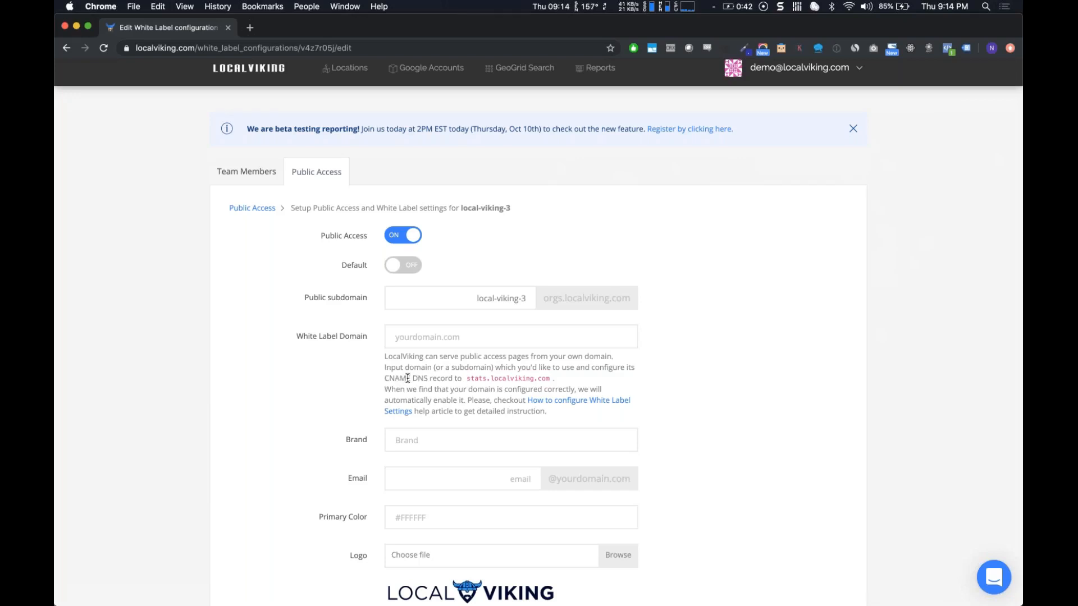
pyautogui.tripleClick(474, 380)
pyautogui.click(506, 381)
pyautogui.scroll(-1, 532, 381)
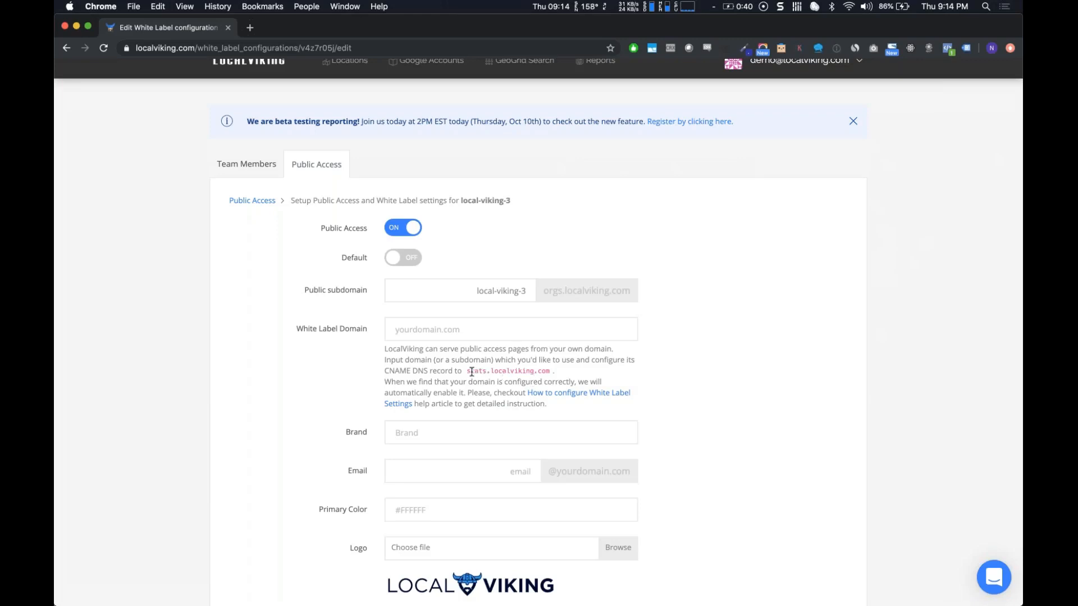
pyautogui.tripleClick(513, 373)
pyautogui.click(557, 379)
pyautogui.scroll(-1, 518, 374)
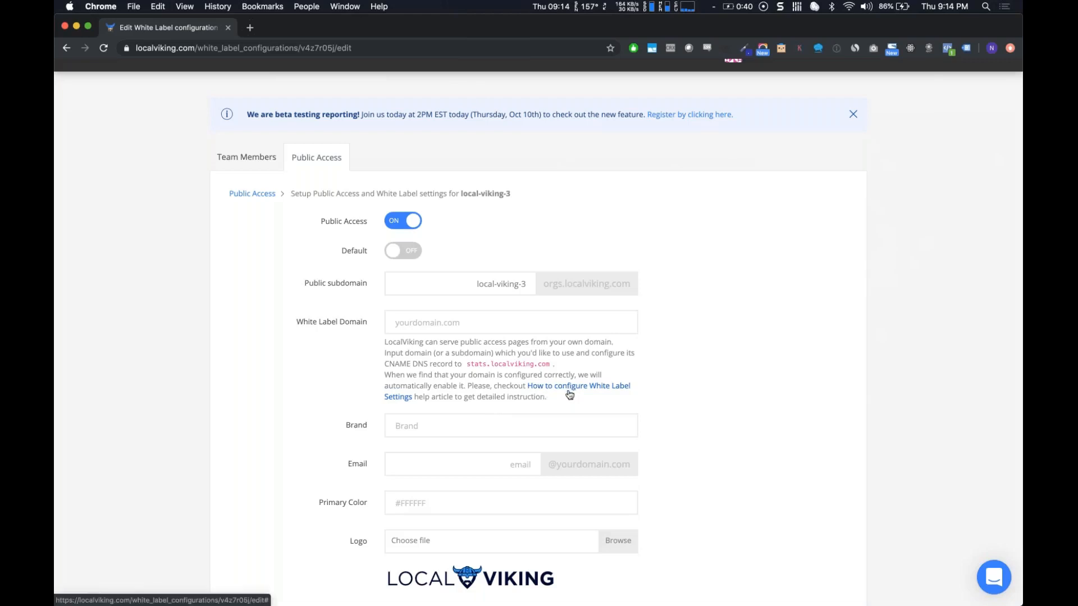
# Review the Brand, Email, Primary Color and Logo settings of the local-viking-3 white label configuration
pyautogui.scroll(-1, 445, 395)
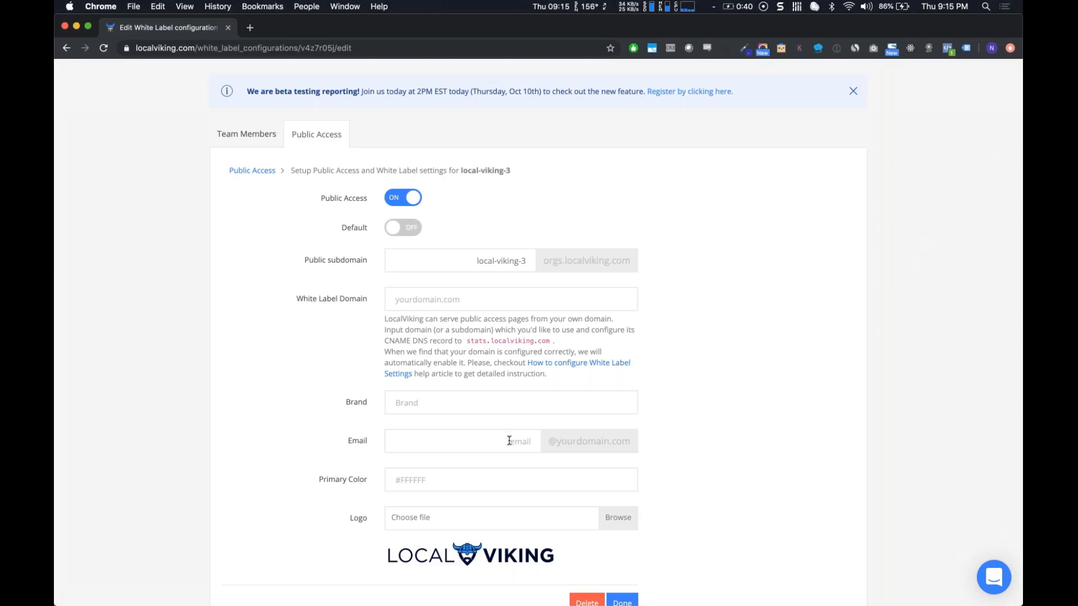
pyautogui.click(490, 442)
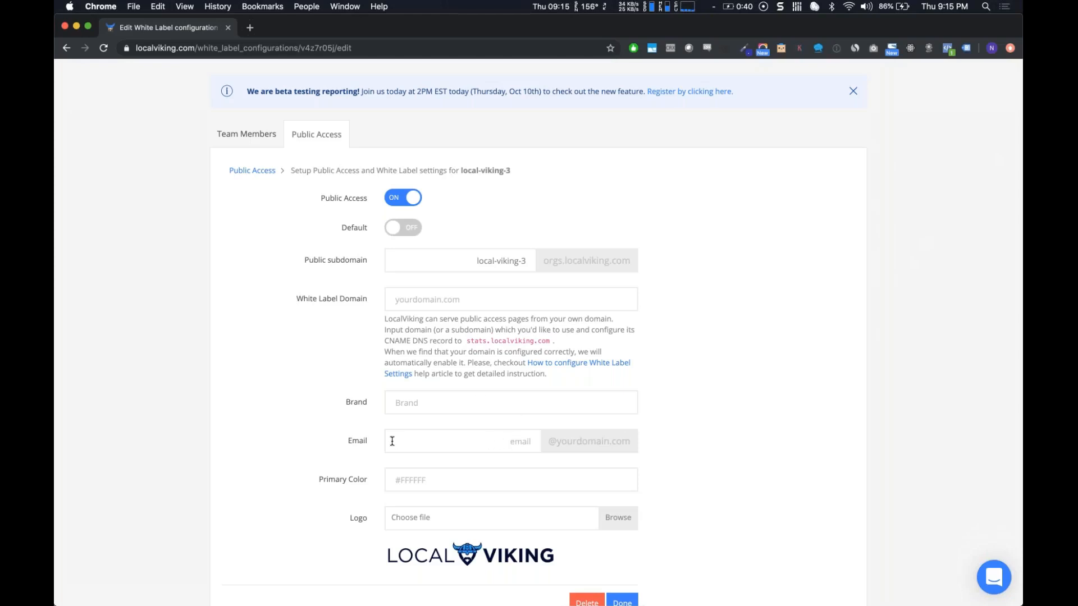
pyautogui.click(489, 443)
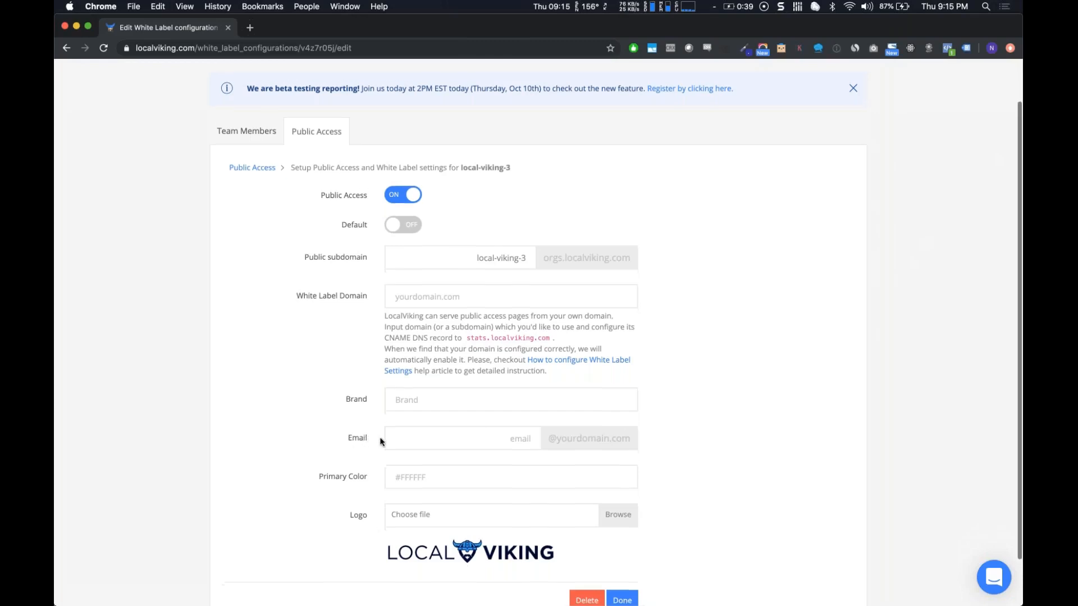
pyautogui.scroll(-1, 379, 440)
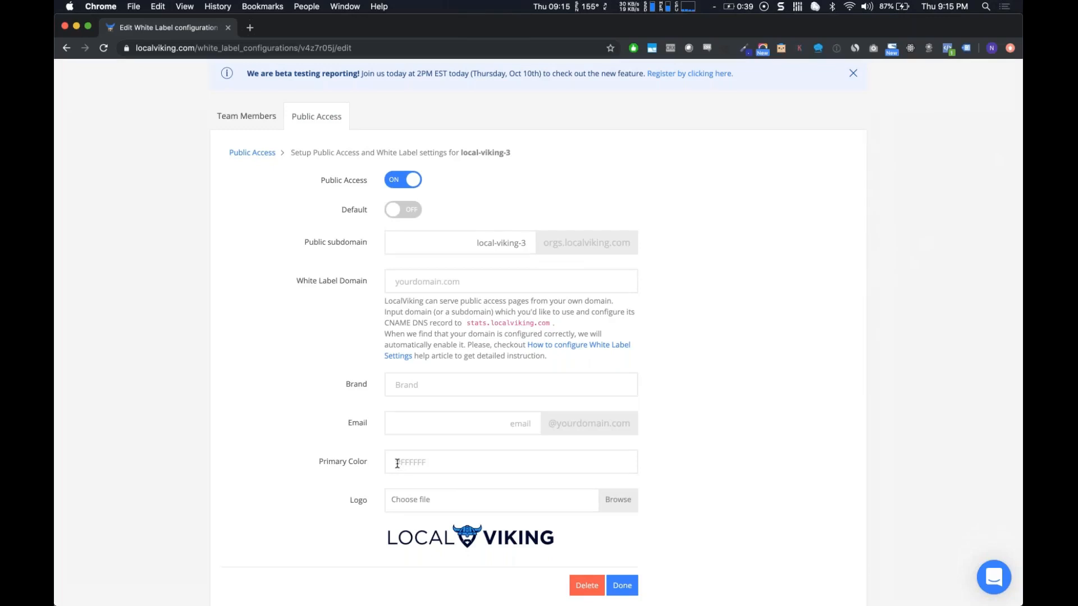
pyautogui.scroll(3, 397, 463)
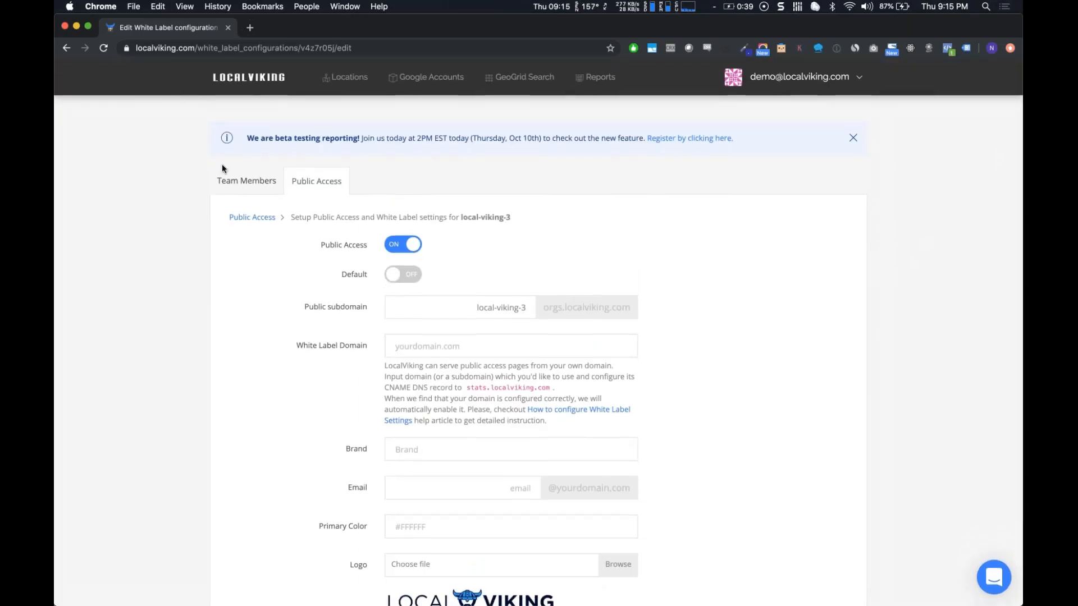
pyautogui.scroll(-4, 221, 164)
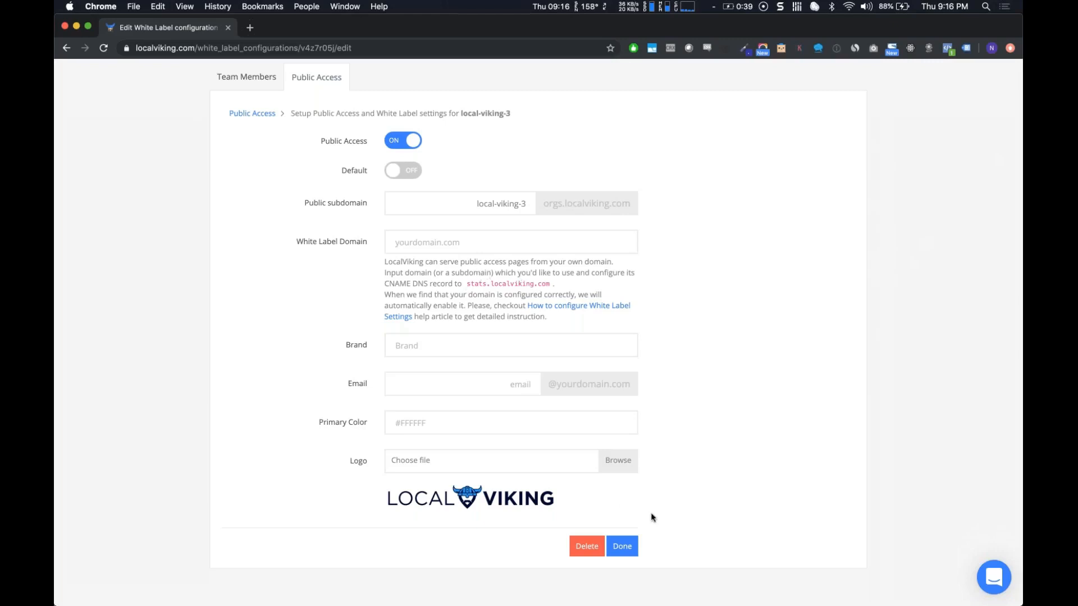
pyautogui.scroll(3, 275, 168)
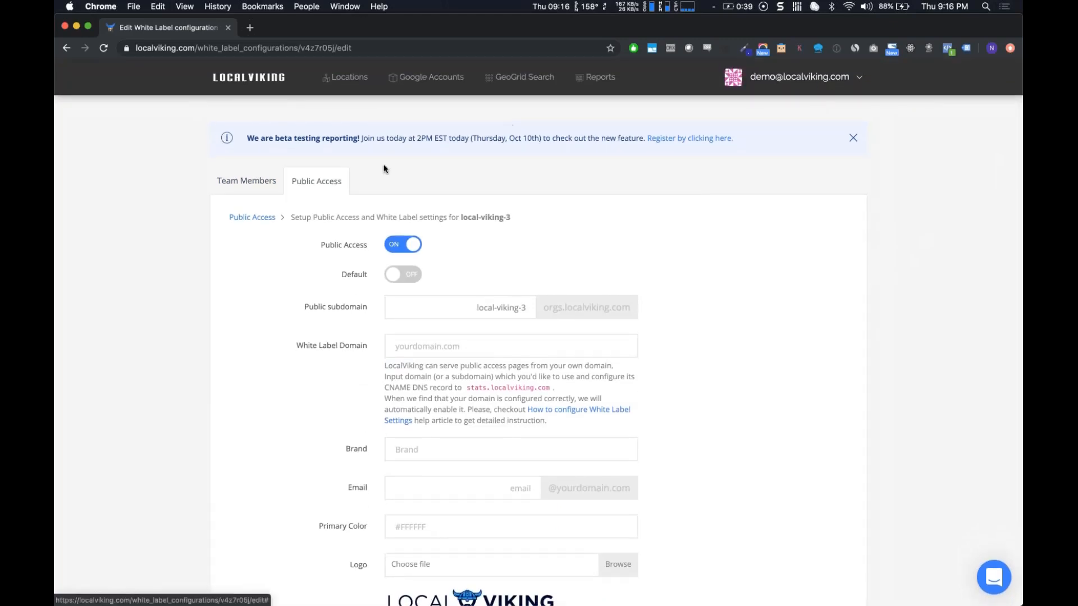
# Return to the Public Access domain list and highlight the white label domain reporting.trafficrunners.com
pyautogui.click(329, 185)
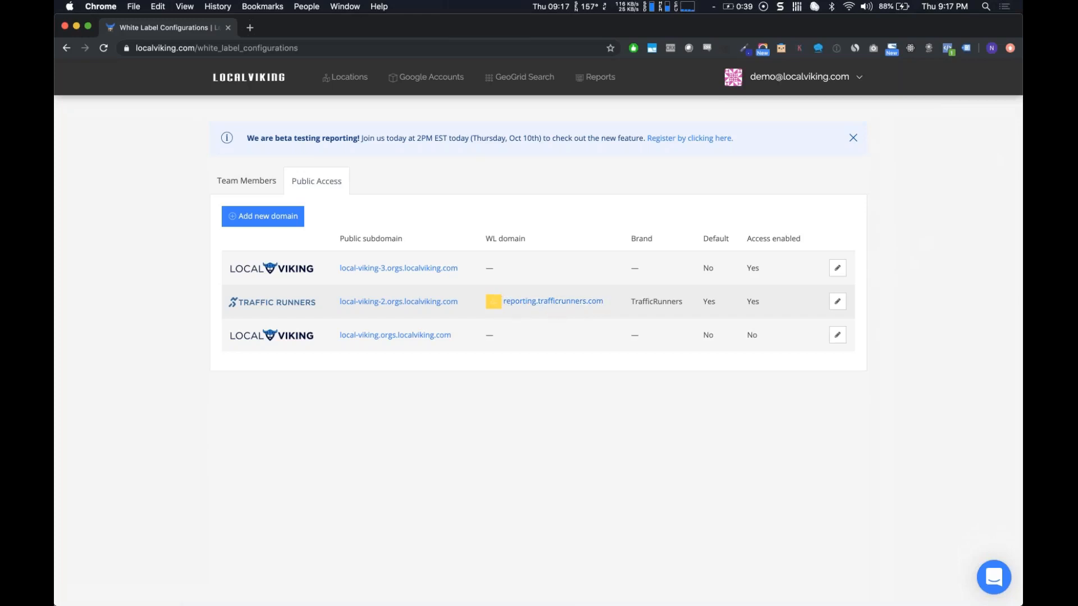
pyautogui.moveTo(605, 303); pyautogui.dragTo(503, 304)
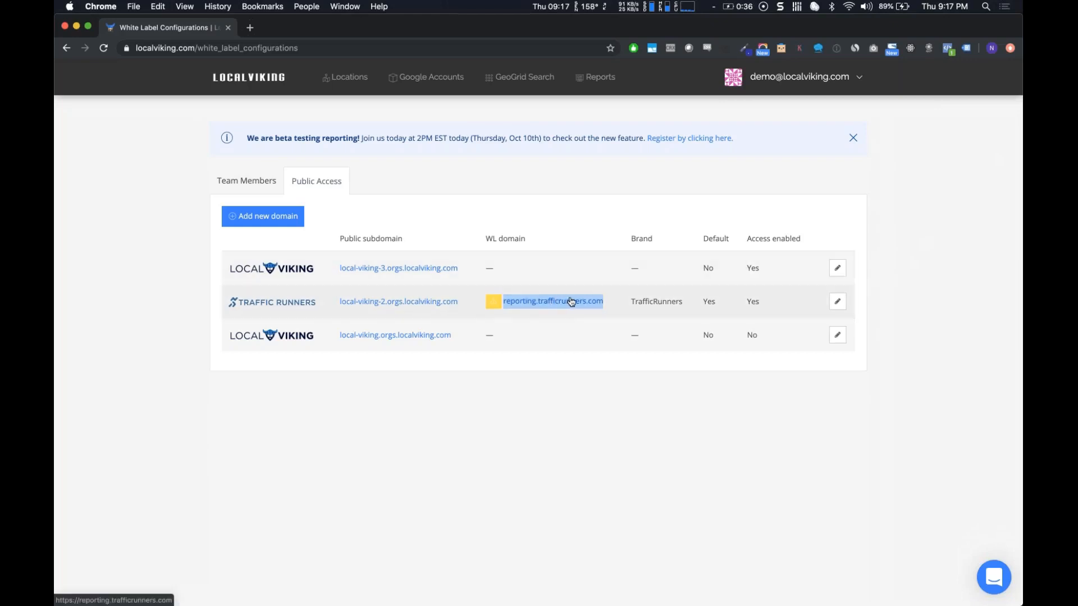
# Start a new report configuration from the Reports section
pyautogui.click(603, 89)
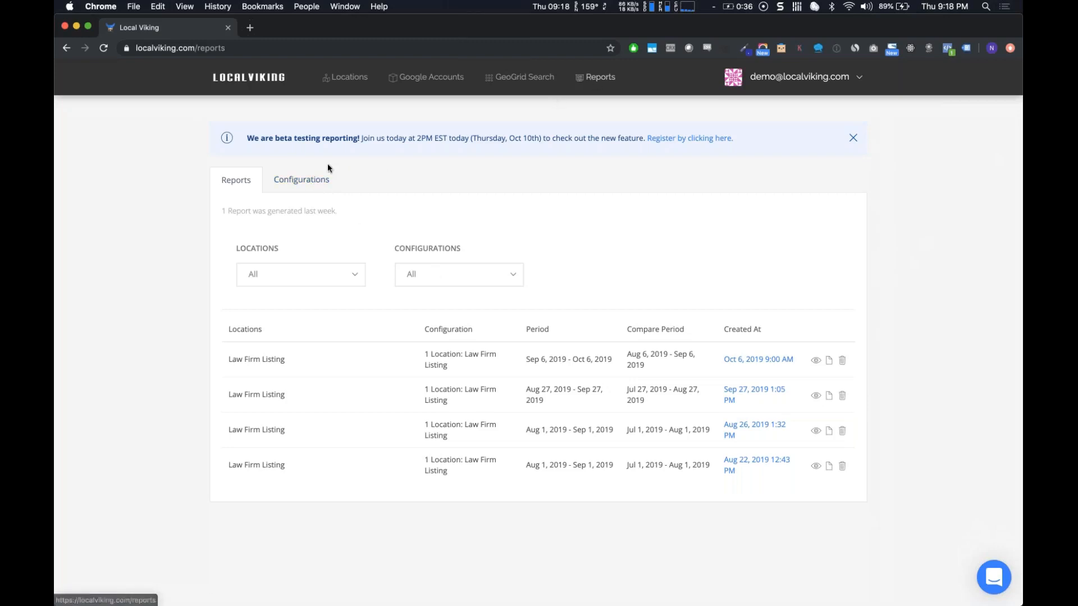
pyautogui.click(298, 181)
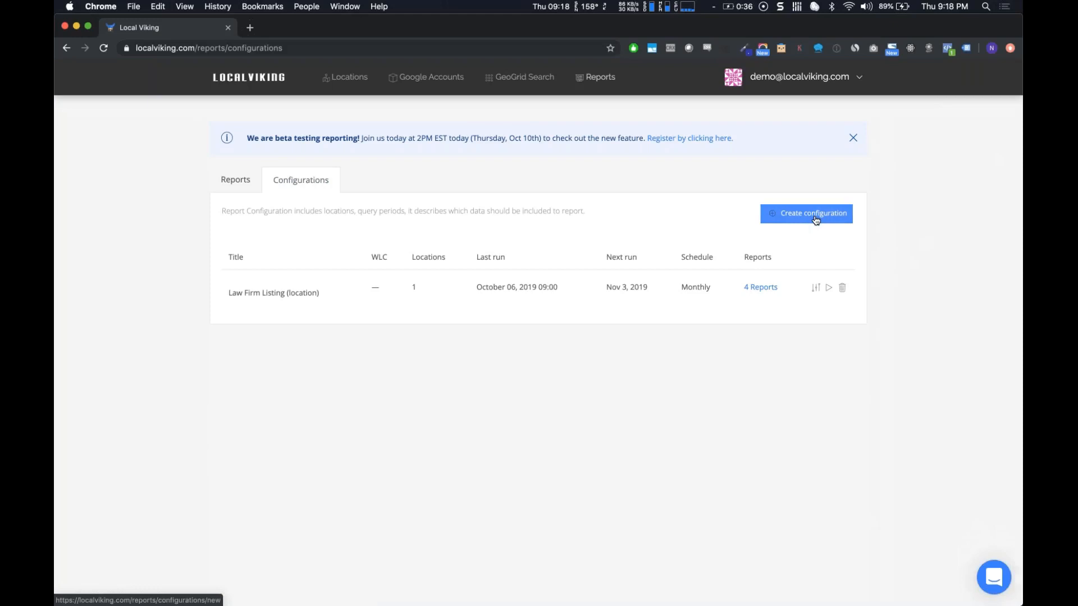
pyautogui.click(816, 220)
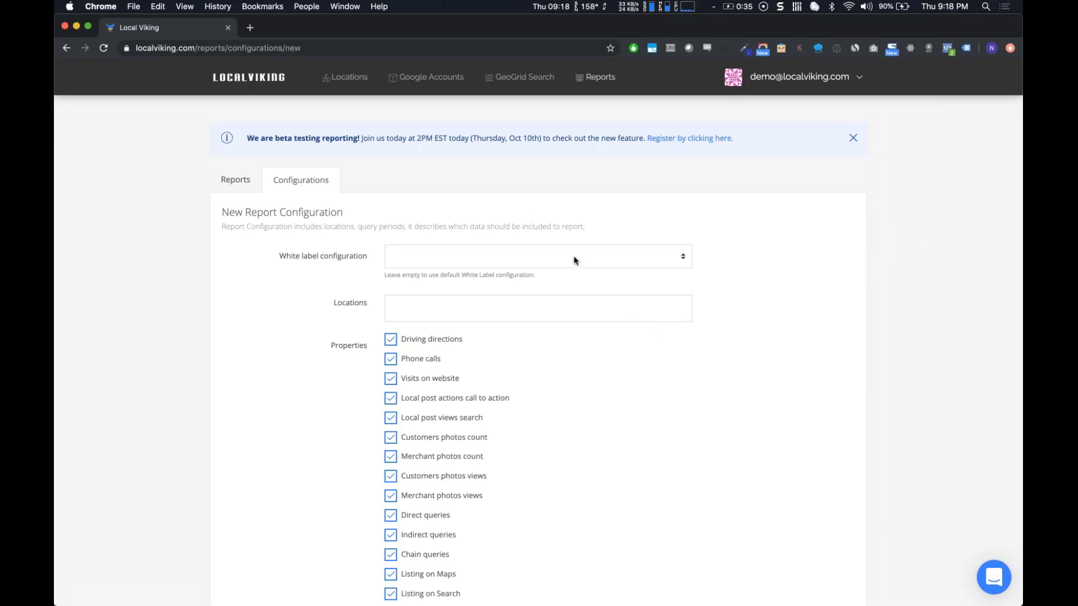
# Set the report's white label configuration to local-viking-2 / reporting.trafficrunners.com
pyautogui.scroll(-1, 393, 250)
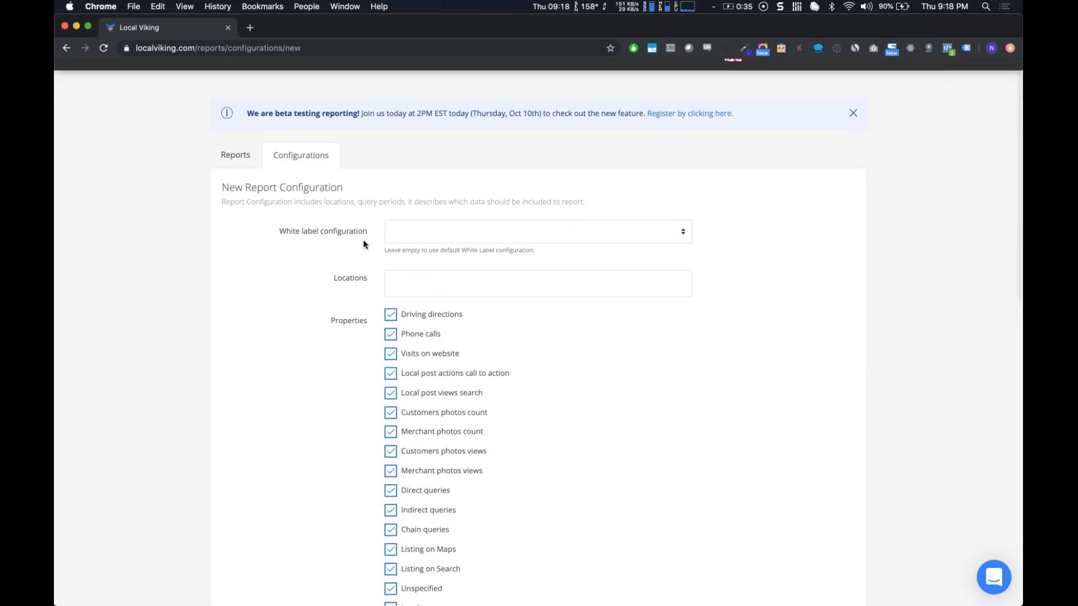
pyautogui.scroll(-2, 377, 228)
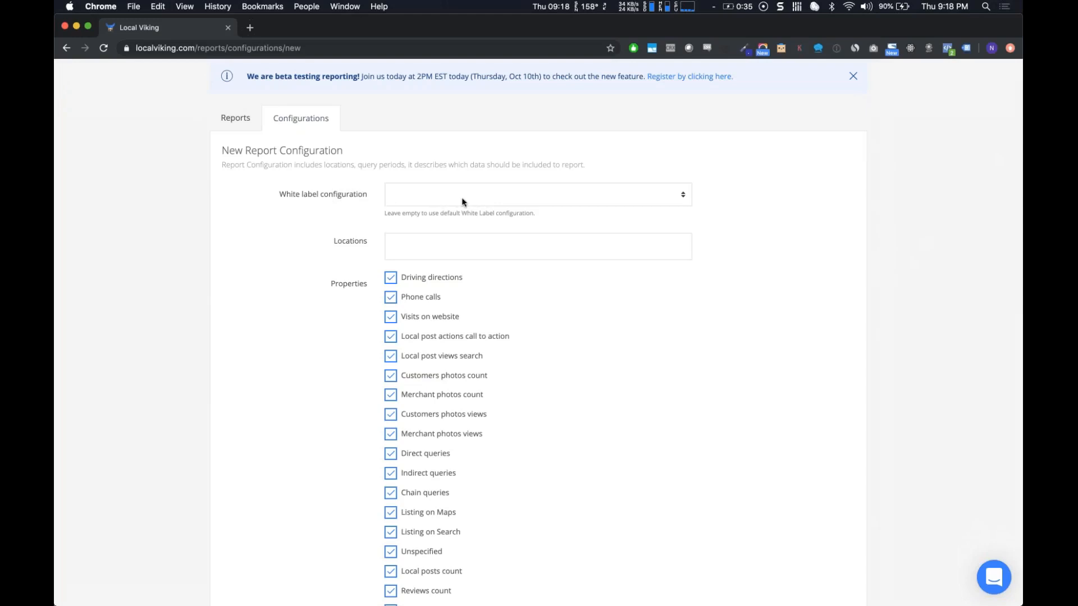
pyautogui.click(593, 195)
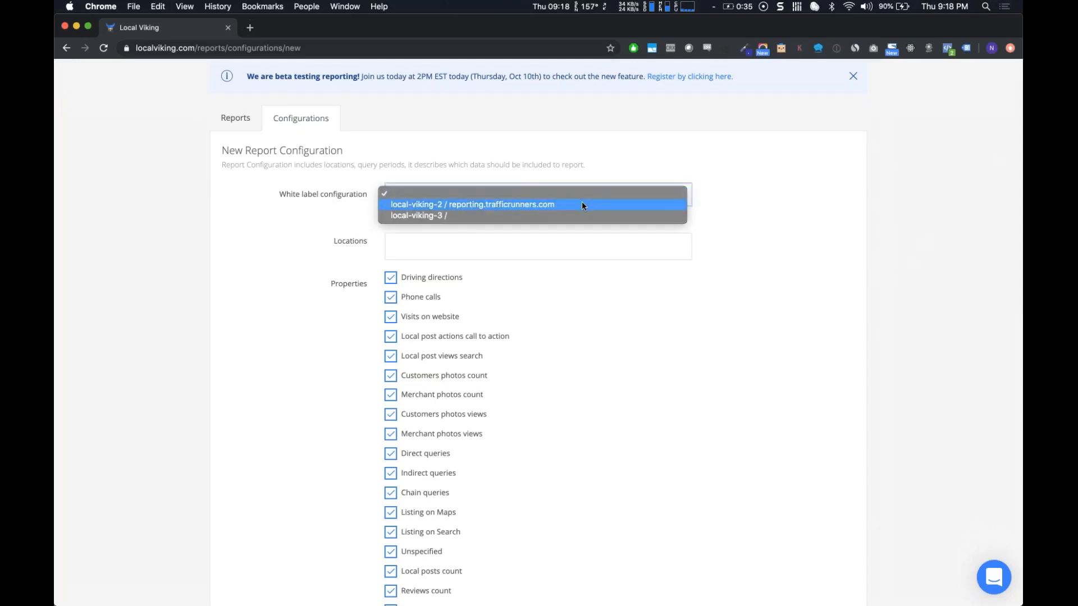
pyautogui.click(582, 205)
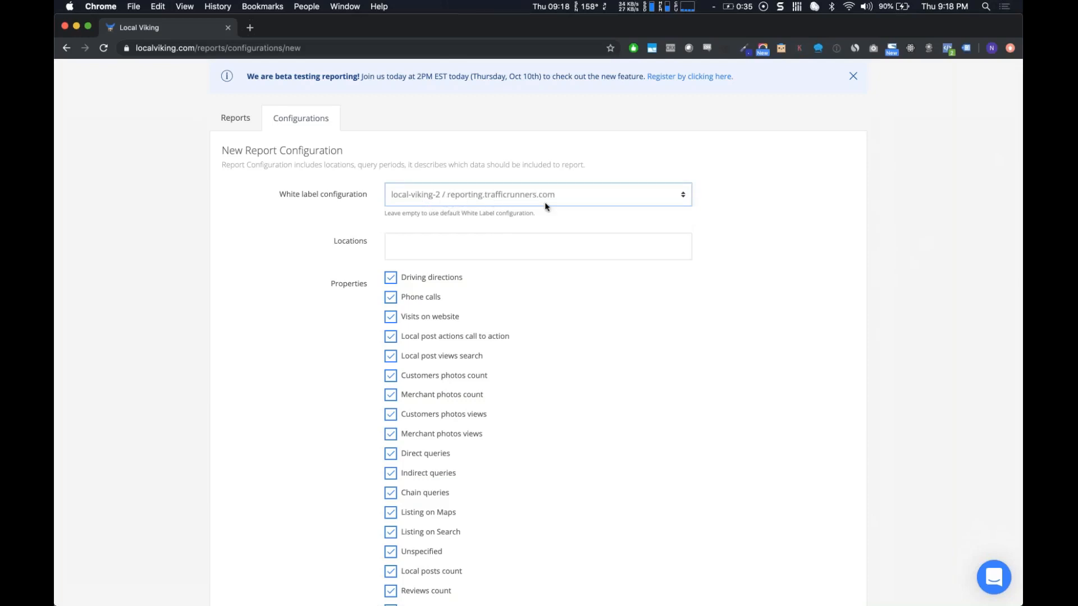
# Add Law Firm Listing as the location for the new report configuration
pyautogui.scroll(-2, 541, 201)
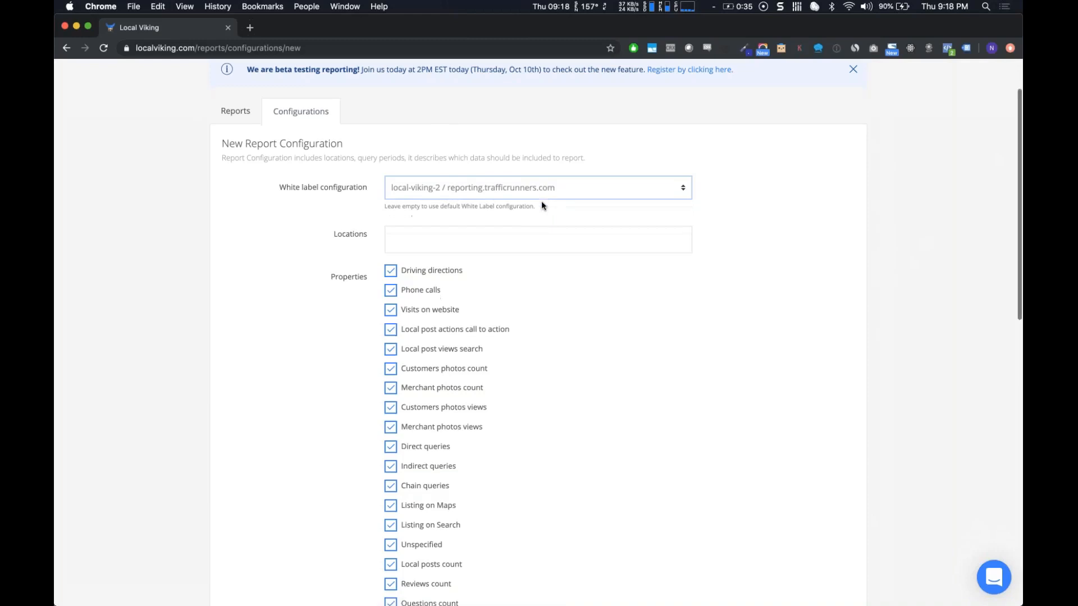
pyautogui.click(539, 224)
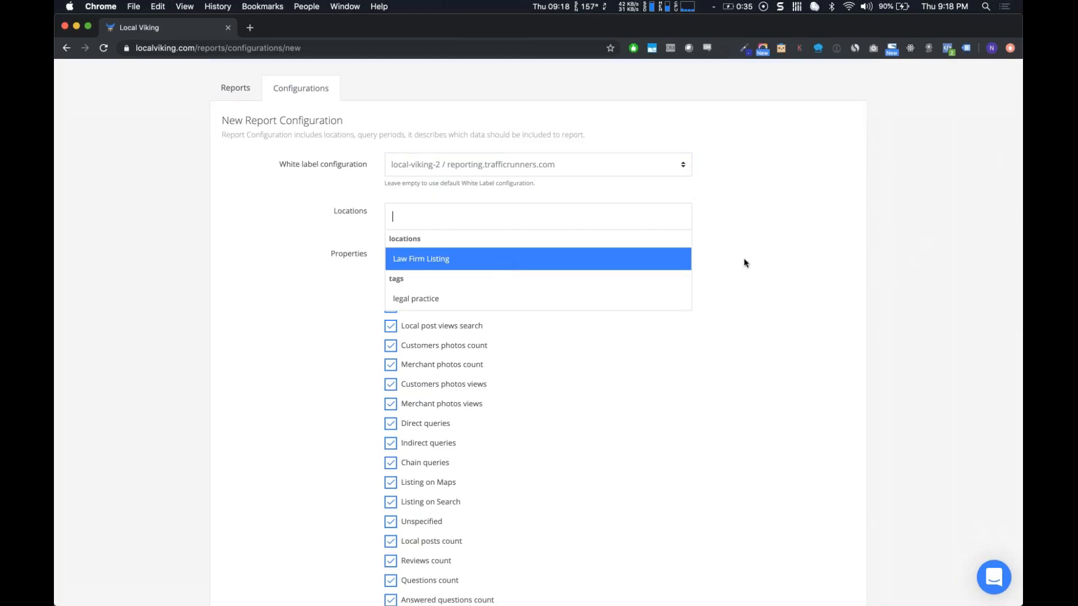
pyautogui.scroll(3, 744, 263)
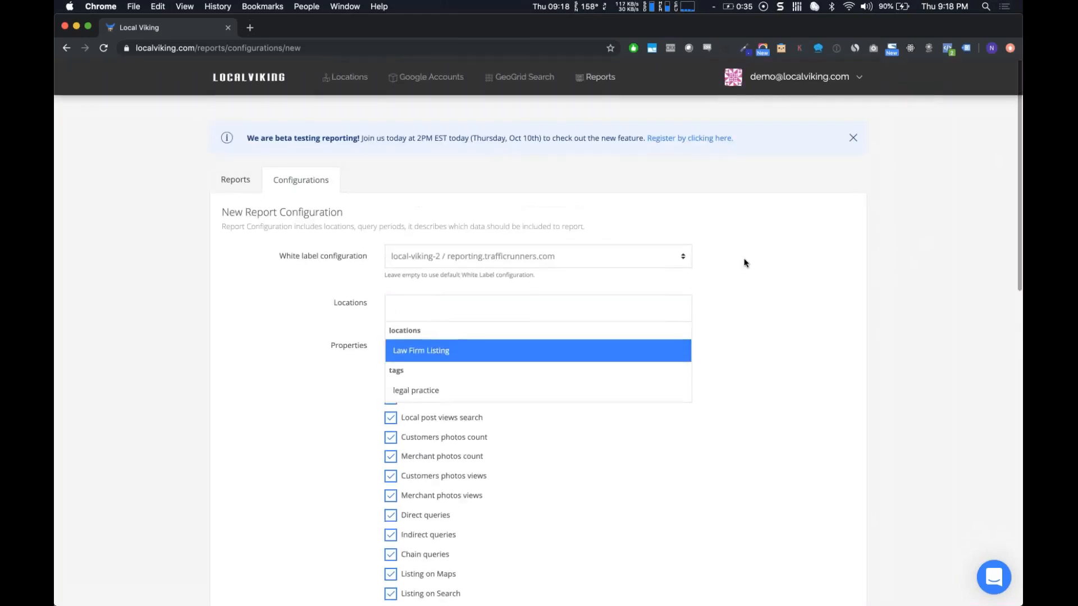
pyautogui.scroll(-1, 561, 291)
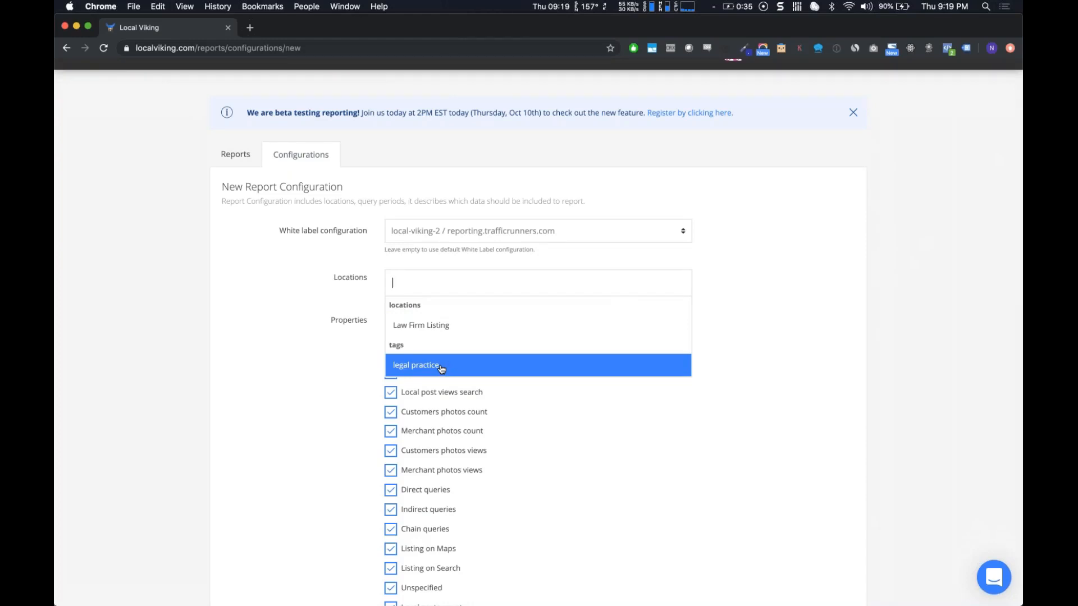
pyautogui.click(454, 330)
# Review the properties available for the report, from Driving directions to Images count
pyautogui.scroll(-2, 584, 365)
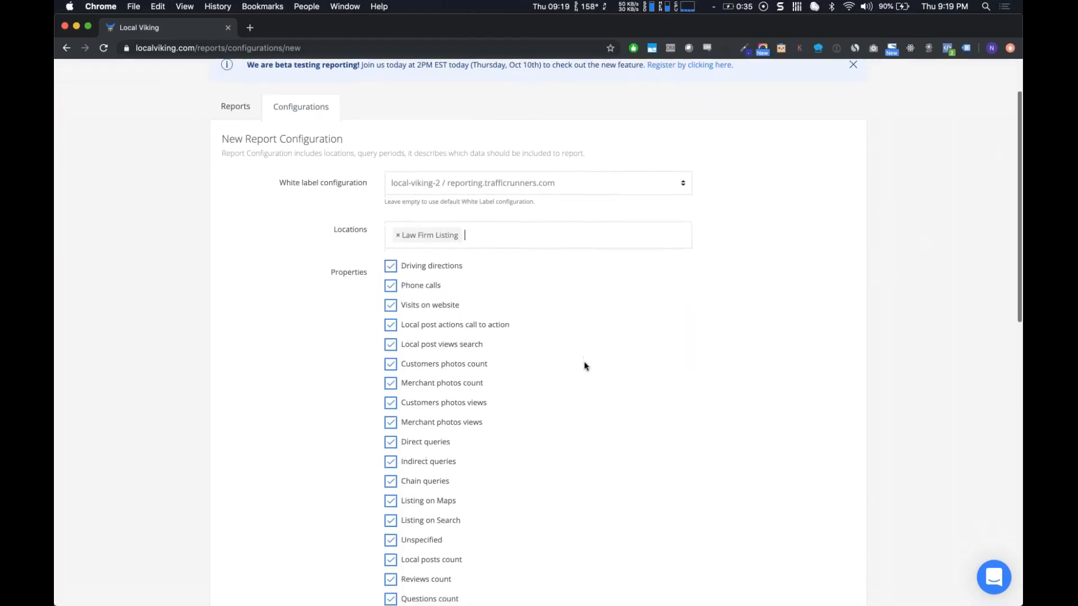
pyautogui.scroll(-3, 583, 365)
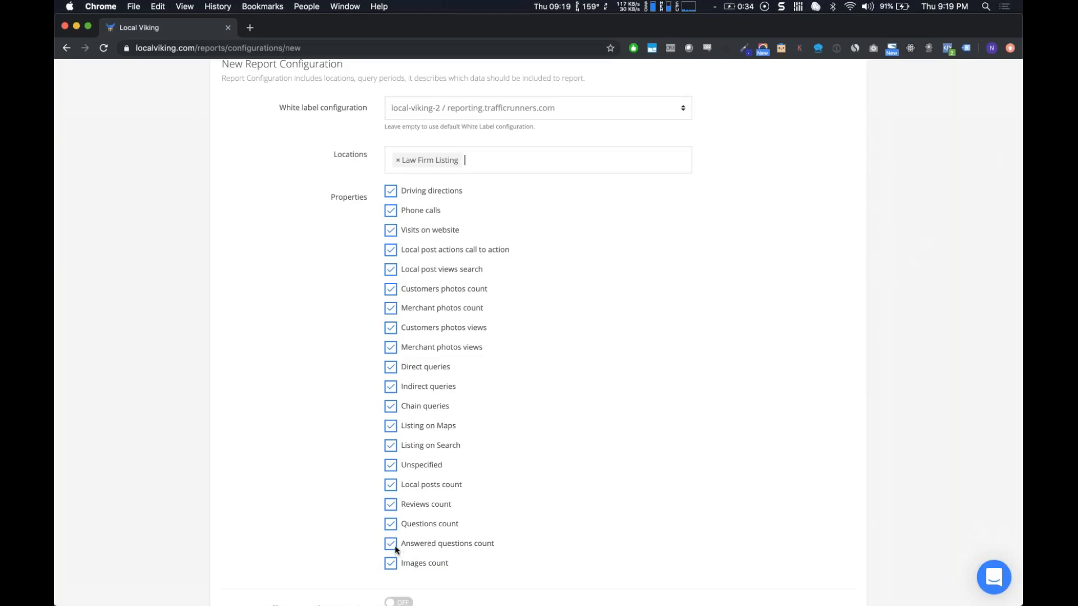
pyautogui.scroll(-1, 395, 552)
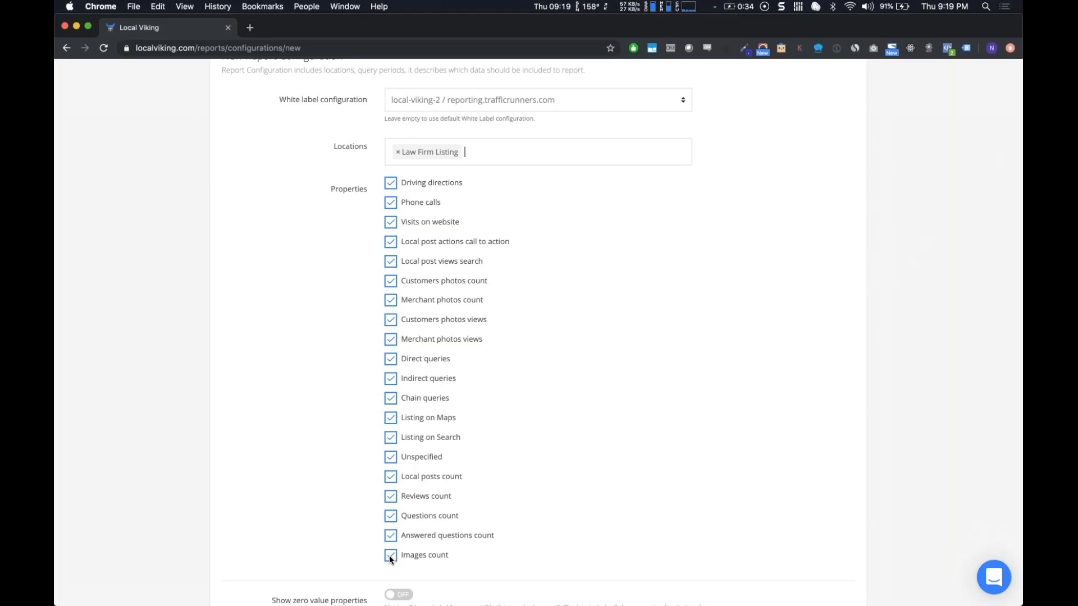
pyautogui.scroll(3, 463, 315)
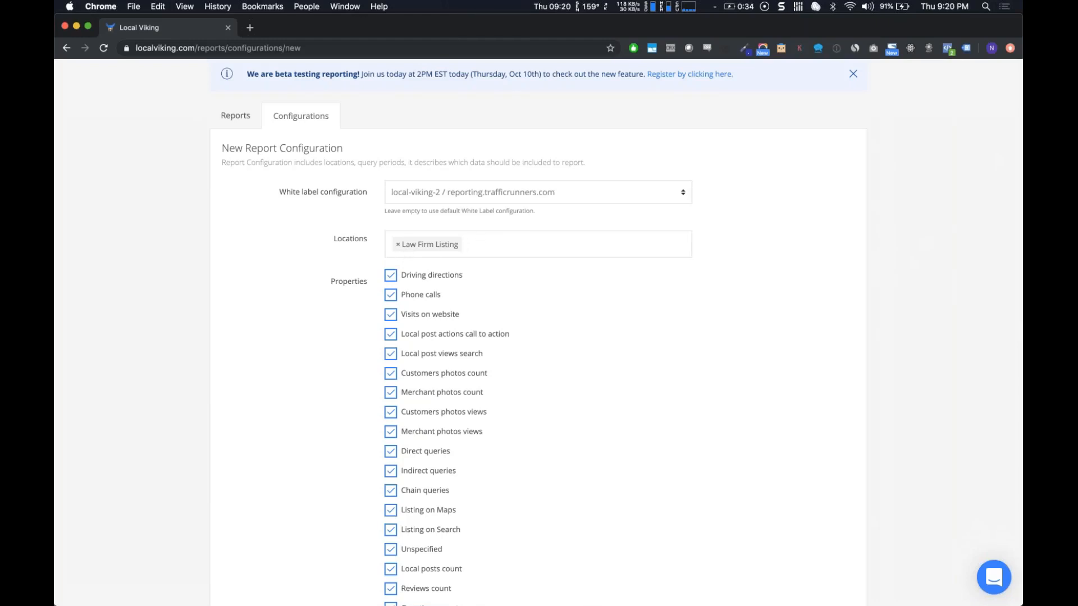
pyautogui.scroll(-3, 421, 485)
pyautogui.scroll(1, 518, 360)
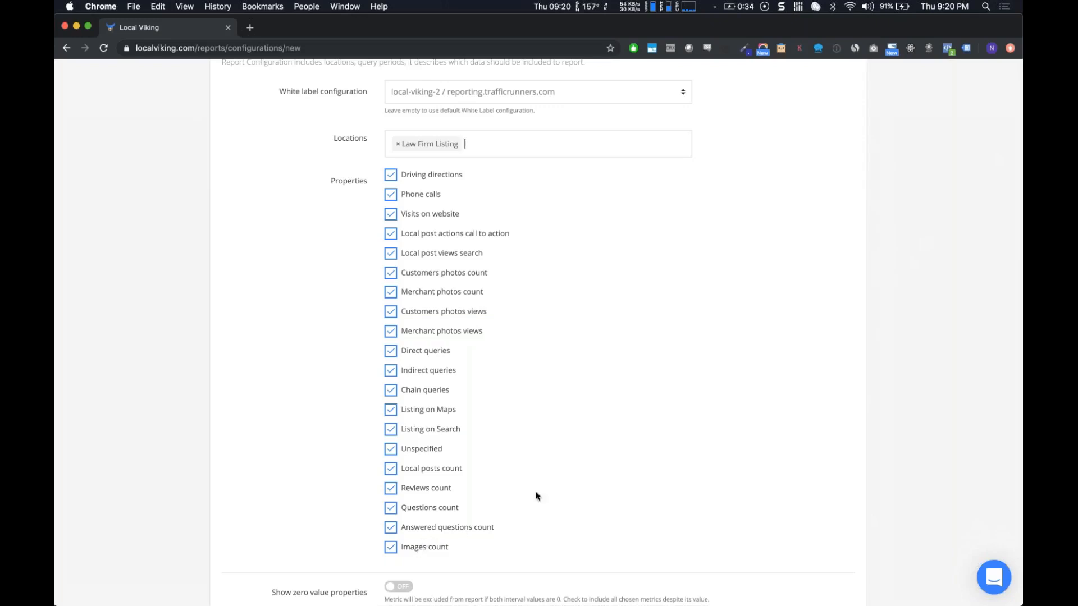
# Exclude the Reviews count property from the report and toggle Answered questions count off and back on
pyautogui.scroll(1, 394, 533)
pyautogui.click(391, 532)
pyautogui.click(393, 494)
pyautogui.click(392, 533)
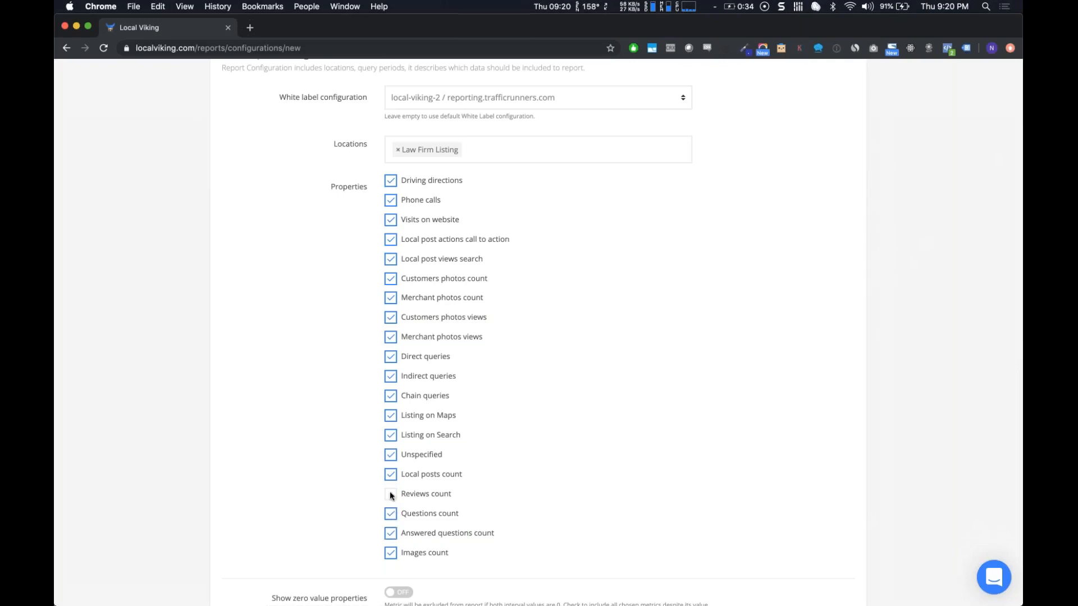
# Include the Reviews count property in the report again and exclude the Unspecified property
pyautogui.click(390, 494)
pyautogui.scroll(-1, 391, 422)
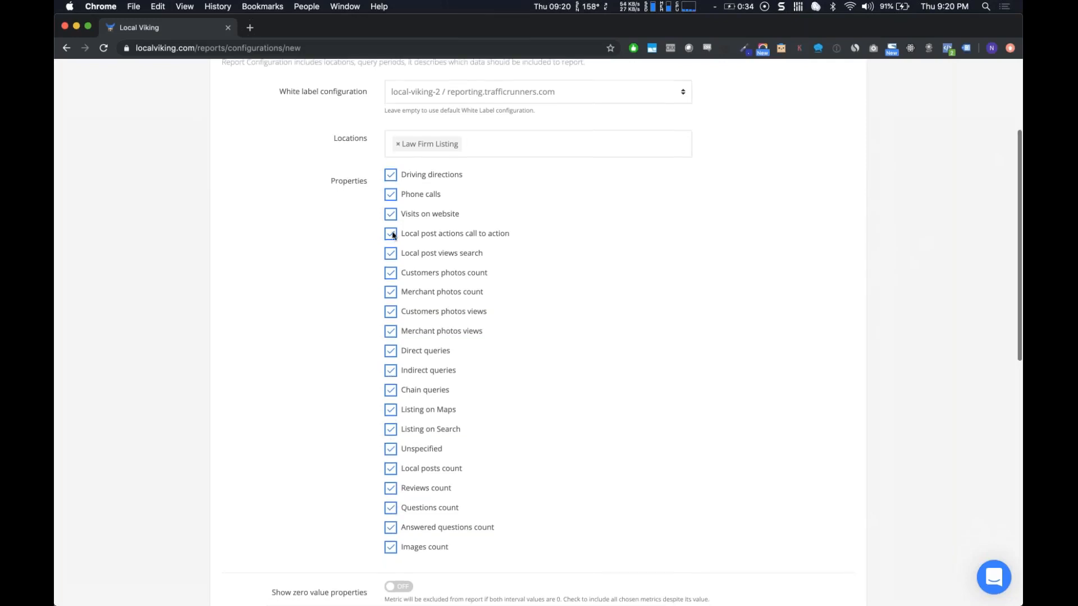
pyautogui.click(392, 450)
pyautogui.scroll(-3, 430, 456)
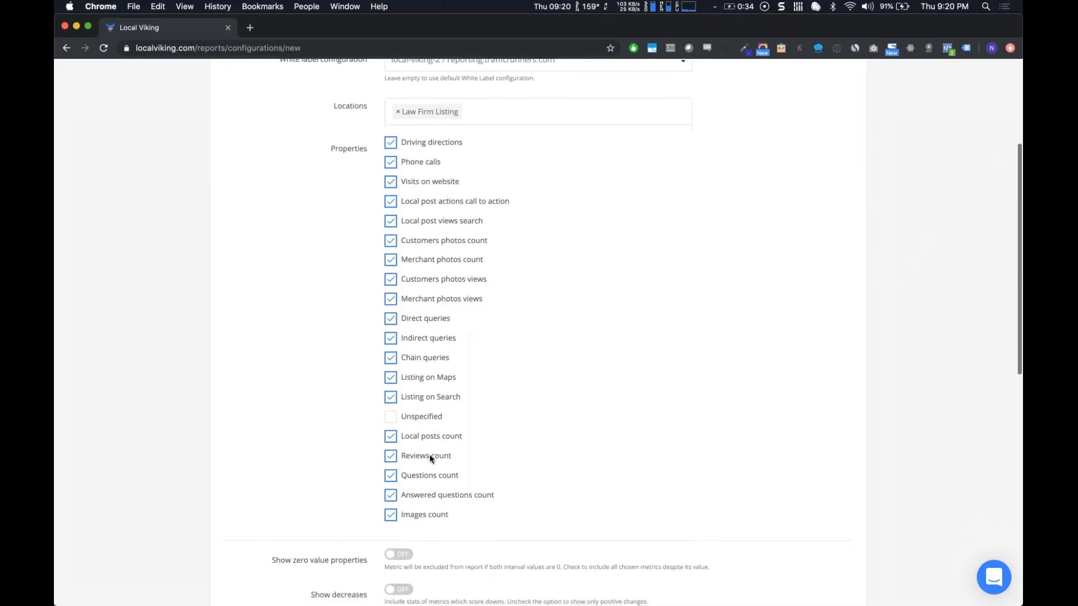
pyautogui.scroll(-1, 430, 457)
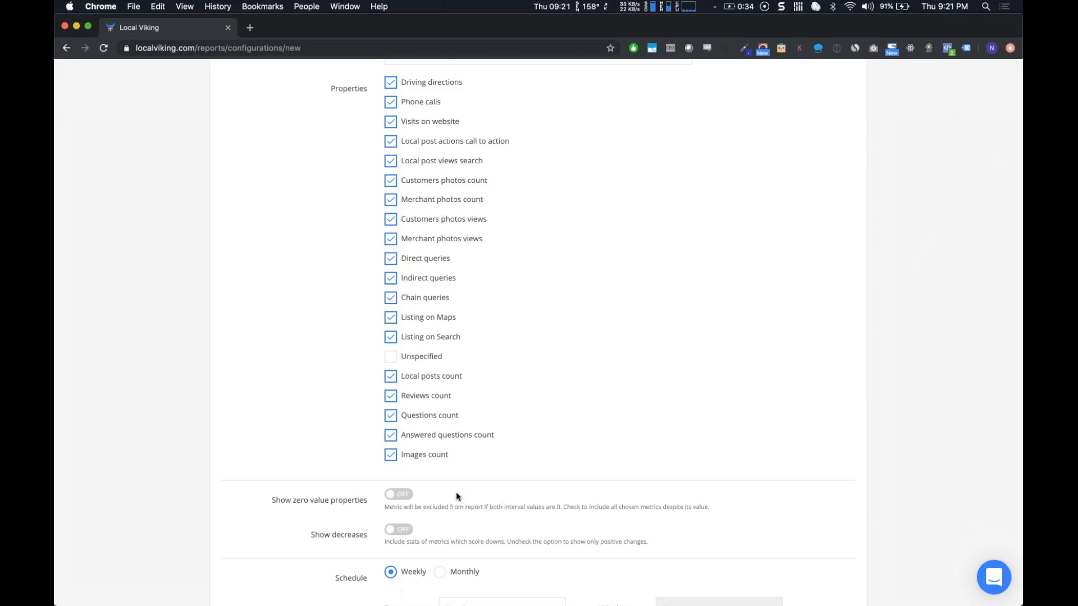
# Turn on Show decreases so the report includes metrics that score down
pyautogui.scroll(5, 459, 405)
pyautogui.scroll(-5, 472, 345)
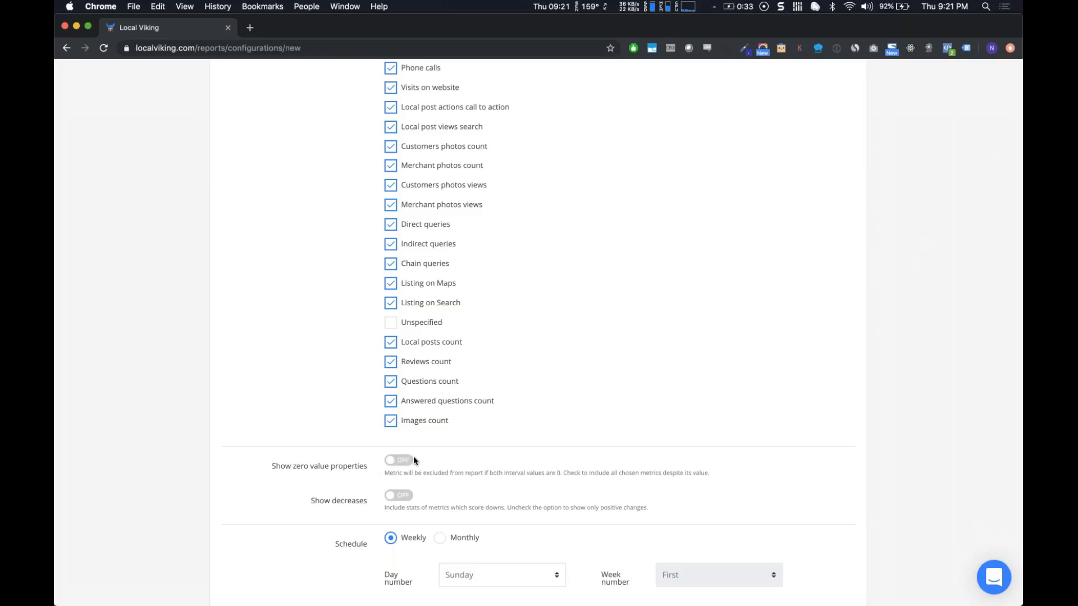
pyautogui.scroll(2, 449, 336)
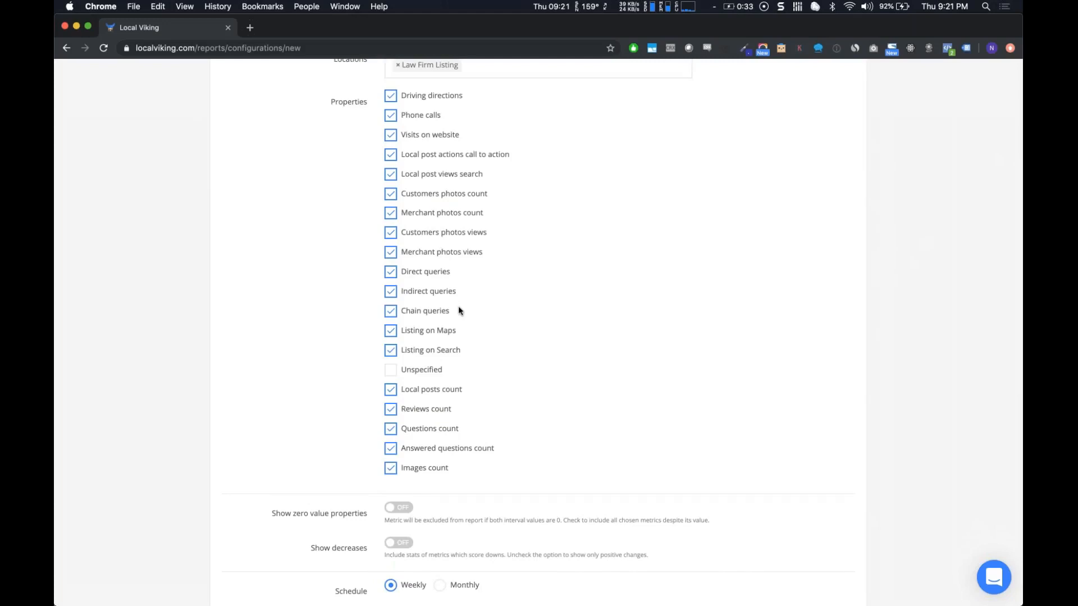
pyautogui.scroll(-1, 455, 365)
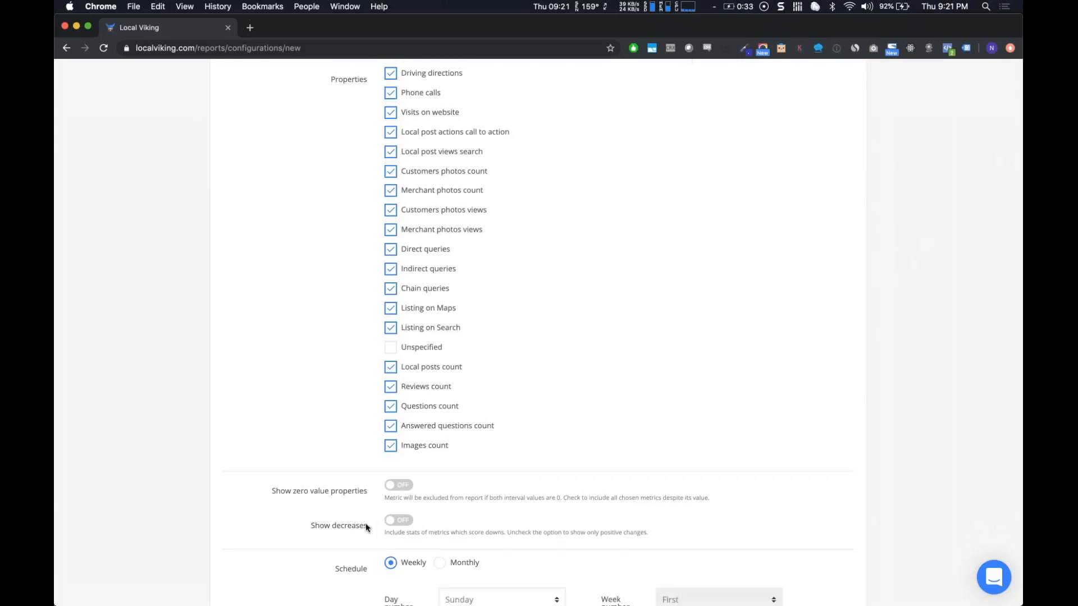
pyautogui.moveTo(361, 529); pyautogui.dragTo(337, 525)
pyautogui.scroll(-2, 404, 521)
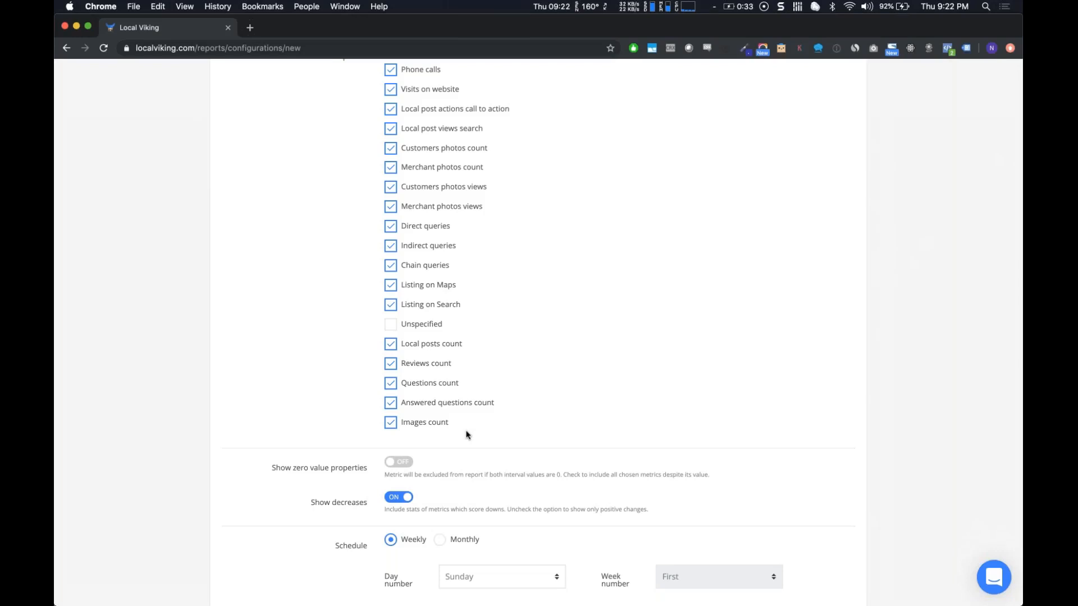
# Switch Show decreases off and back on for the report
pyautogui.scroll(2, 466, 435)
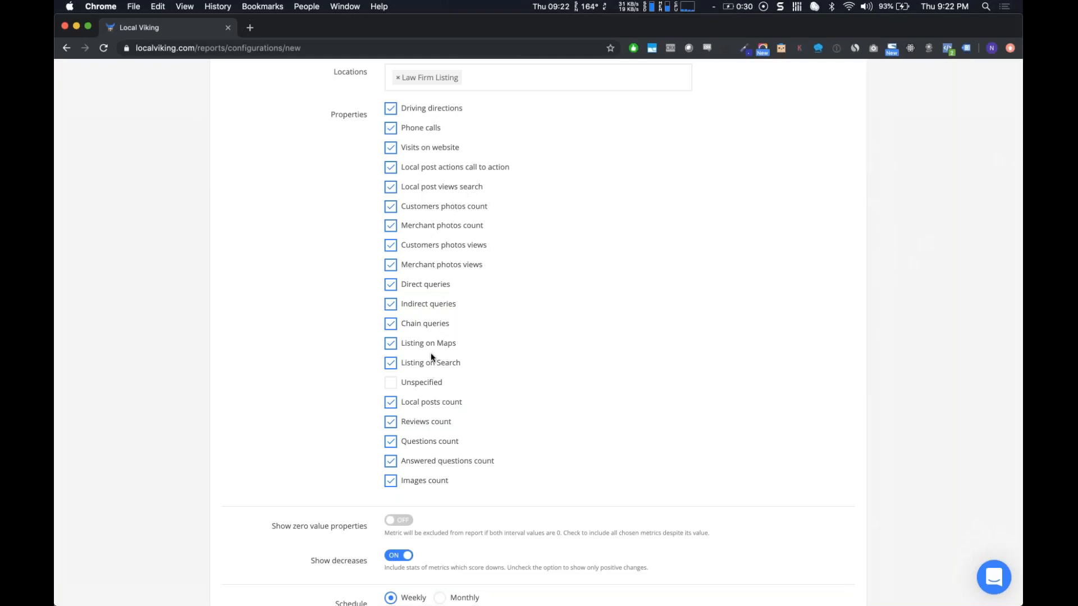
pyautogui.scroll(-1, 431, 354)
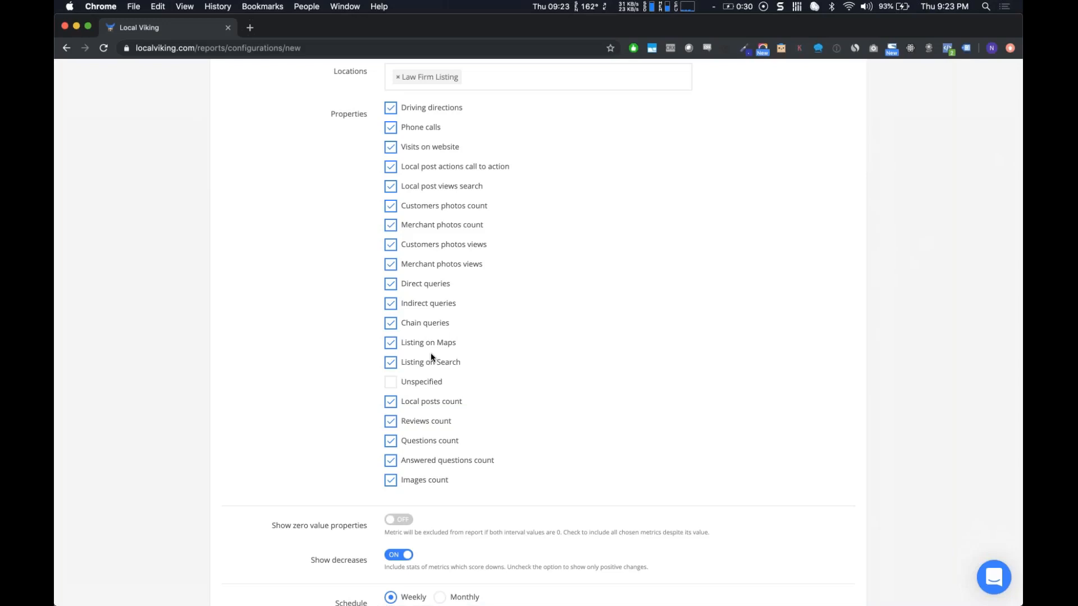
pyautogui.scroll(-2, 410, 582)
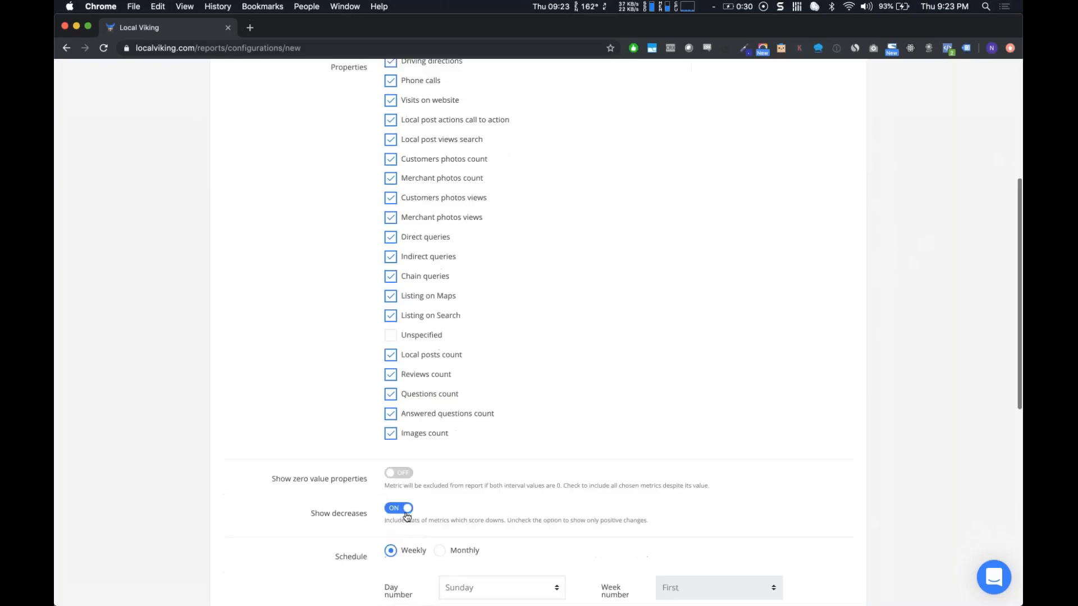
pyautogui.click(403, 511)
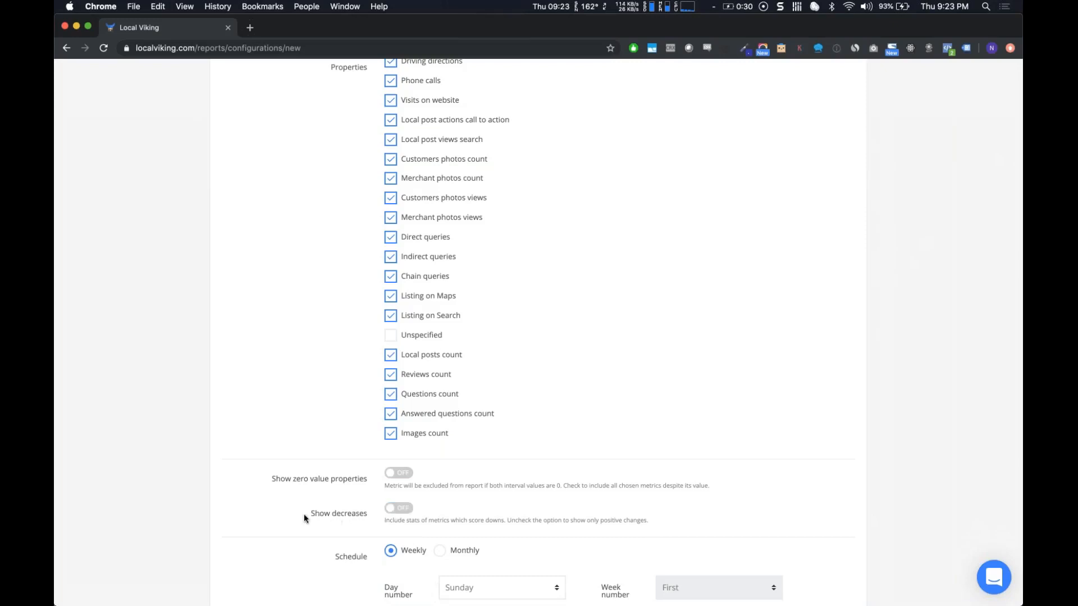
pyautogui.click(406, 512)
# Set the report schedule to Monthly with Monday as the issuing day
pyautogui.scroll(-2, 420, 516)
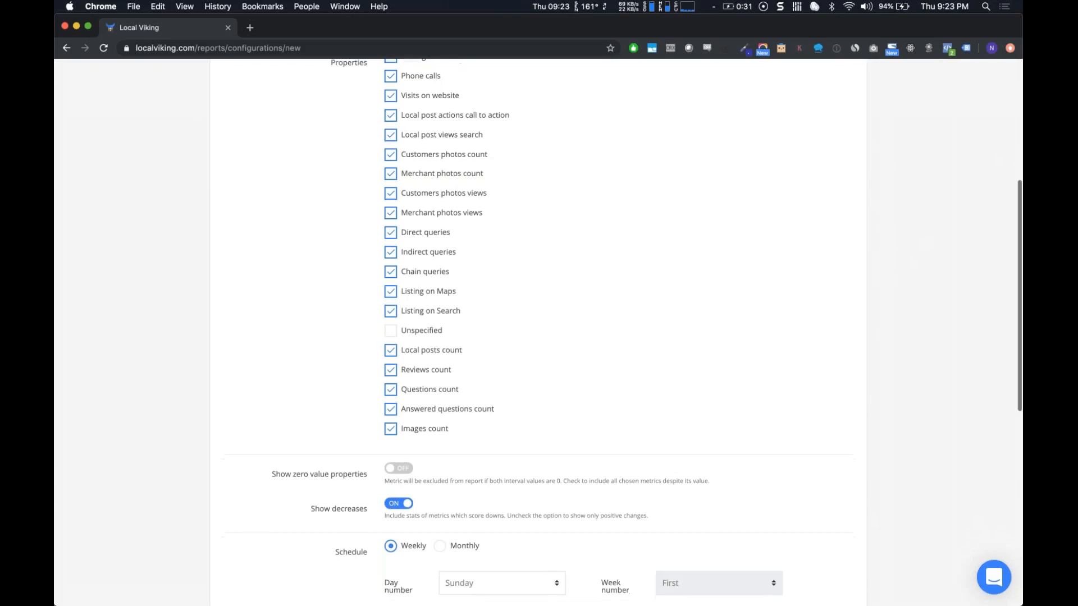
pyautogui.scroll(-5, 561, 331)
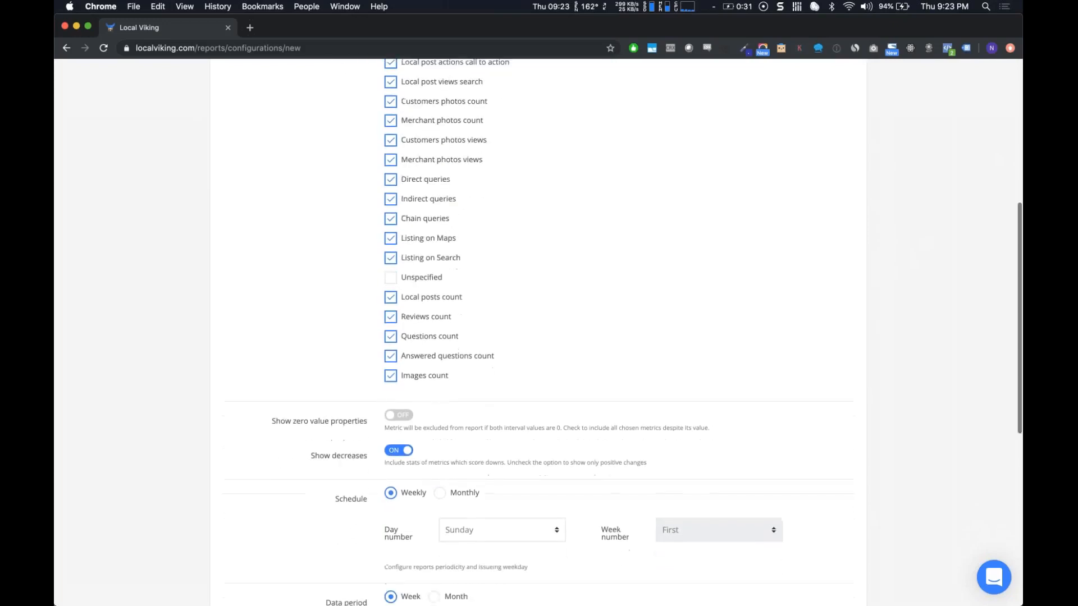
pyautogui.scroll(-8, 562, 331)
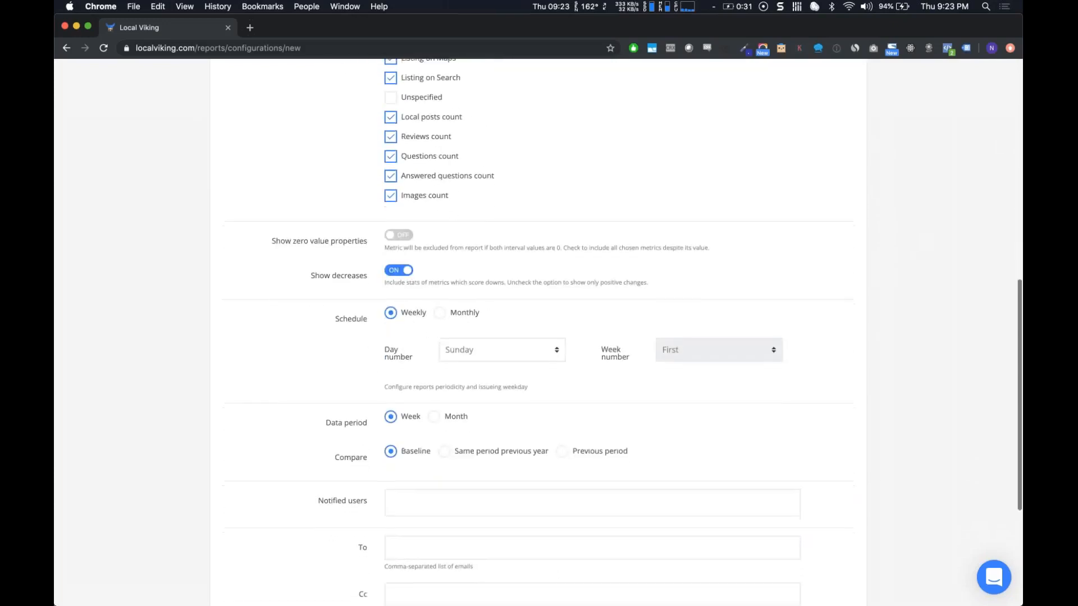
pyautogui.scroll(1, 455, 229)
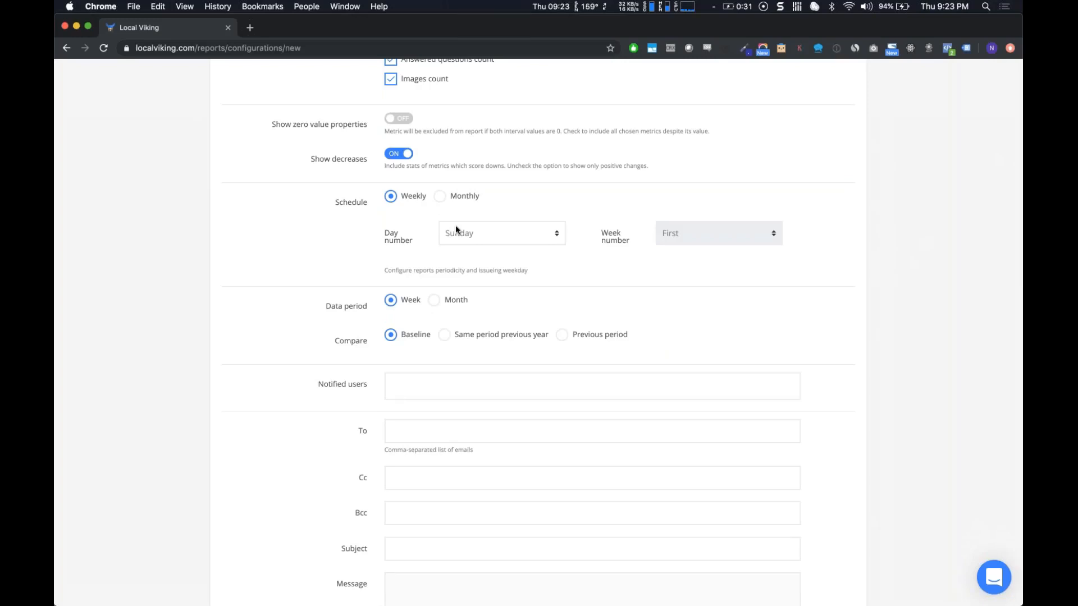
pyautogui.scroll(3, 456, 228)
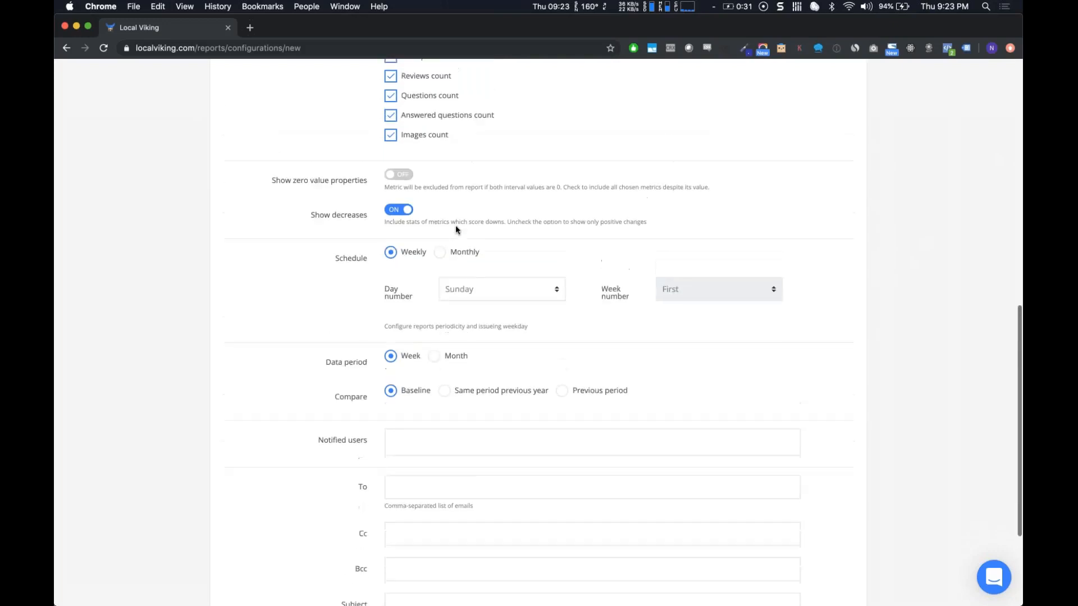
pyautogui.click(439, 288)
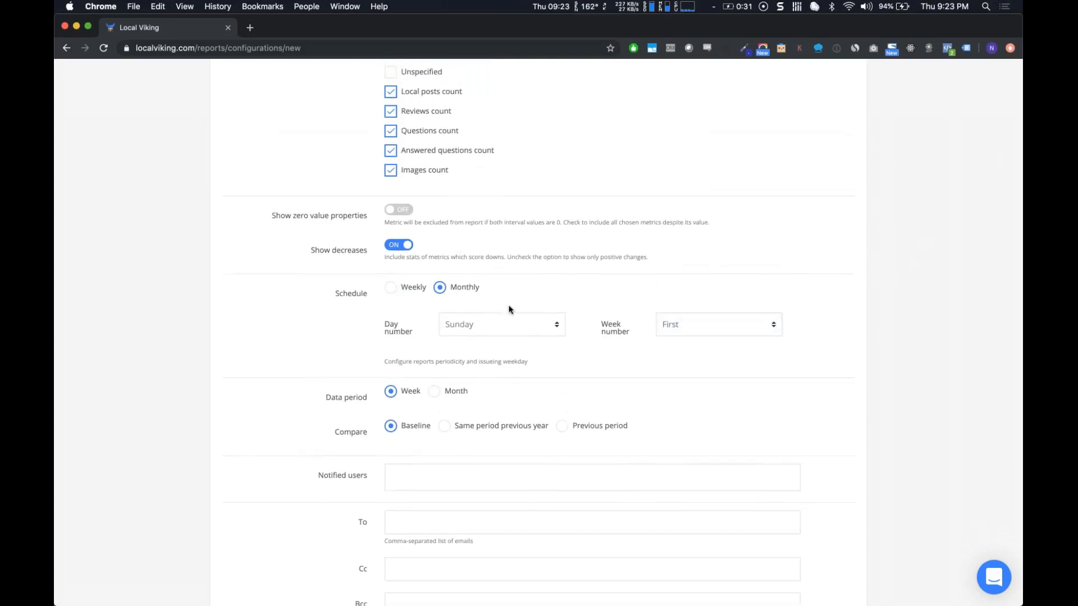
pyautogui.click(497, 325)
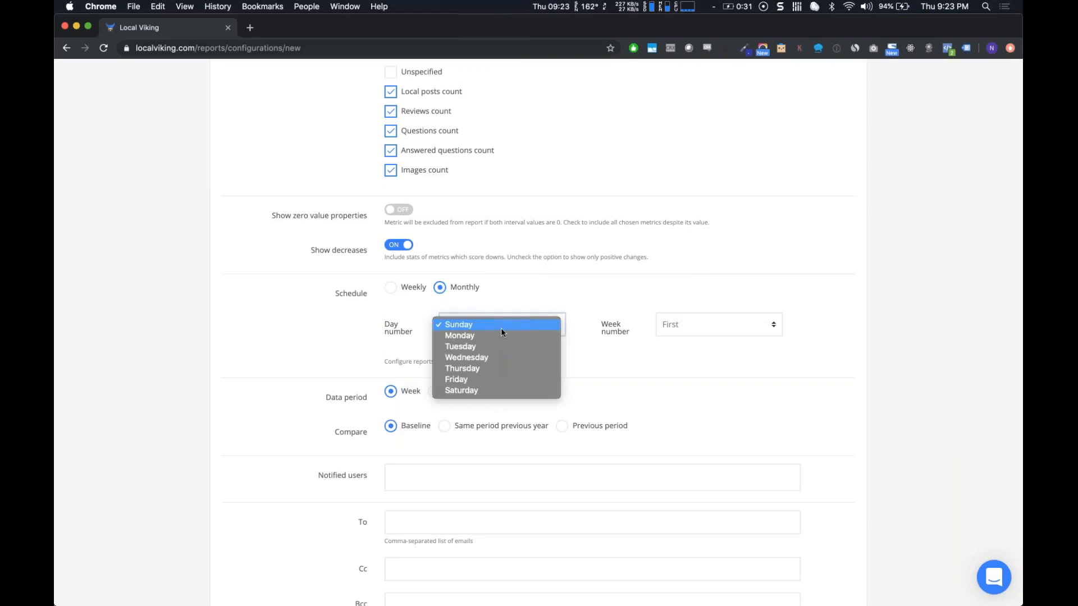
pyautogui.click(505, 335)
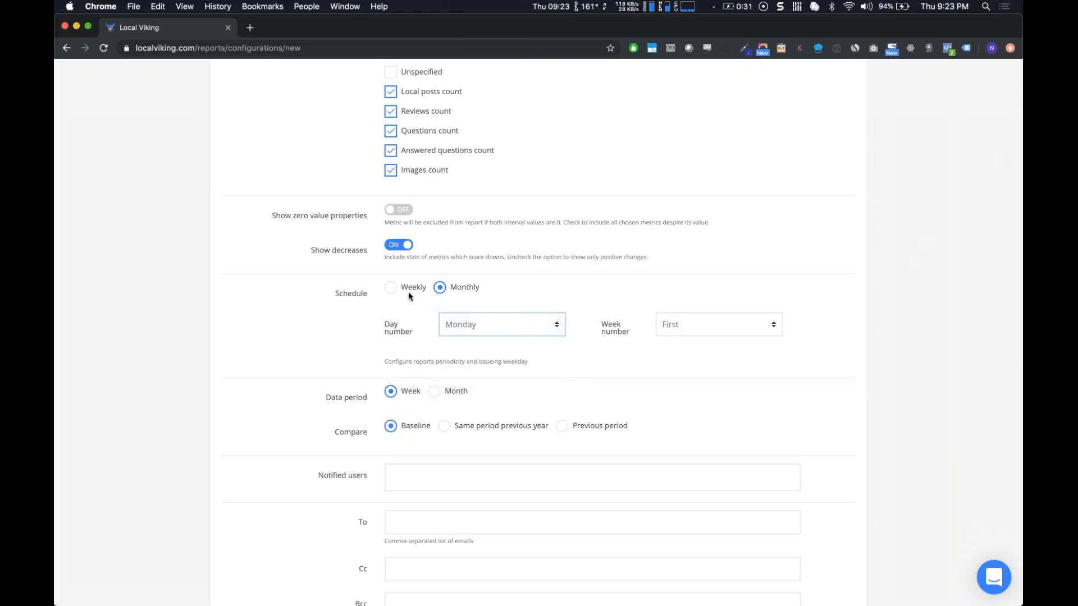
# Try a Weekly report schedule with Friday as the issuing day
pyautogui.click(389, 287)
pyautogui.click(495, 324)
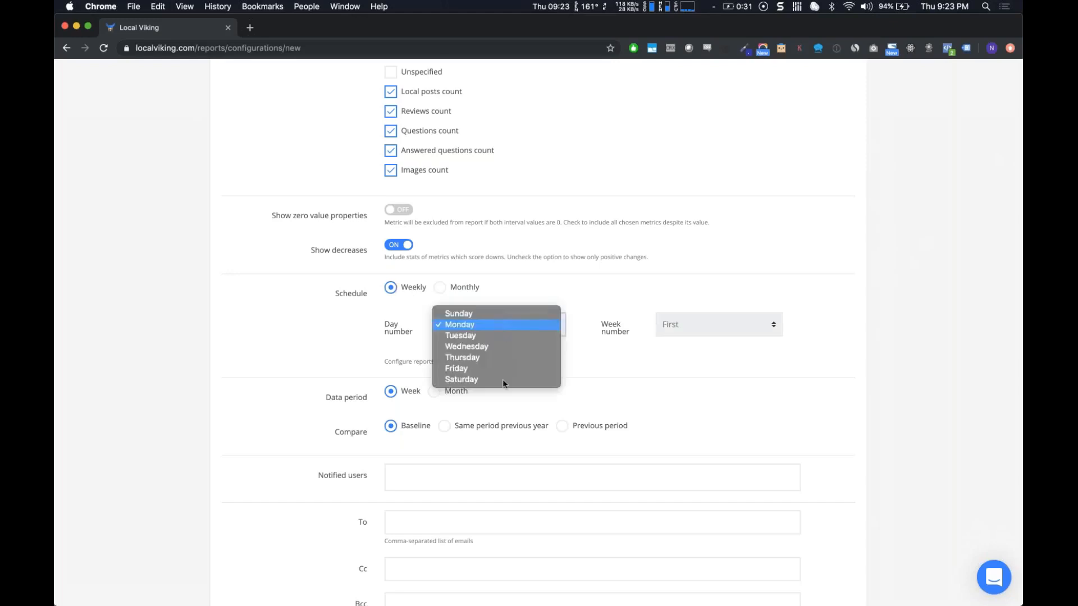
pyautogui.click(504, 370)
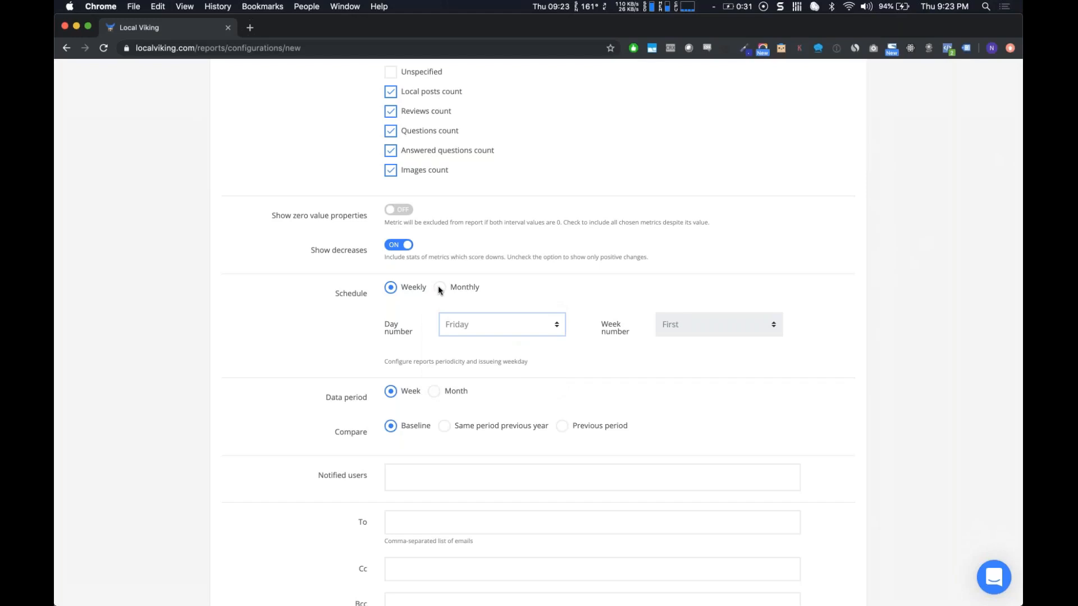
# Return the schedule to Monthly on Monday and set the data period to Month
pyautogui.click(438, 287)
pyautogui.click(493, 329)
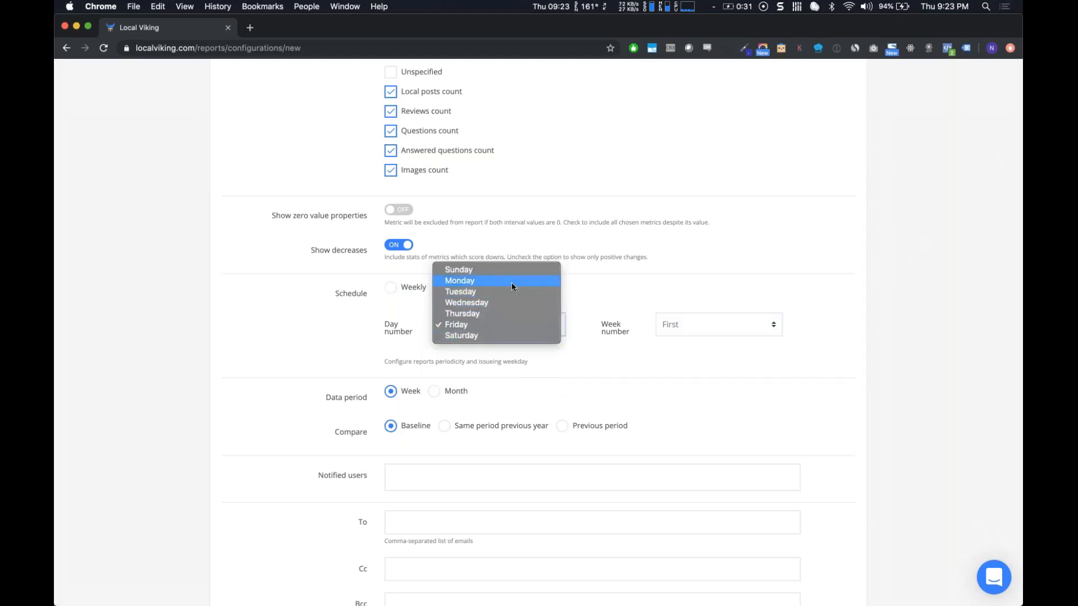
pyautogui.click(511, 282)
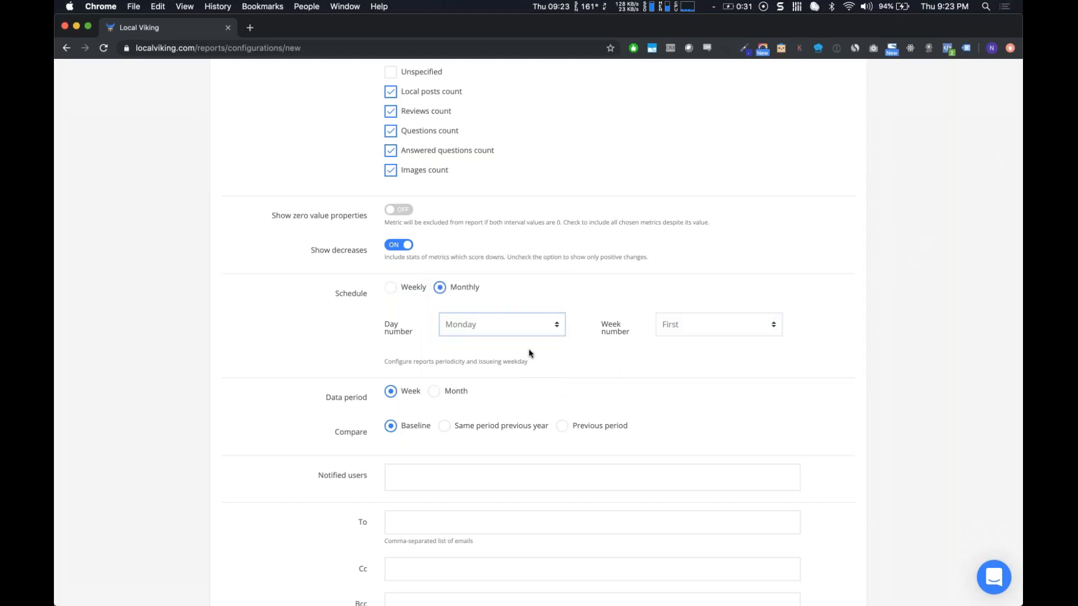
pyautogui.scroll(-5, 528, 353)
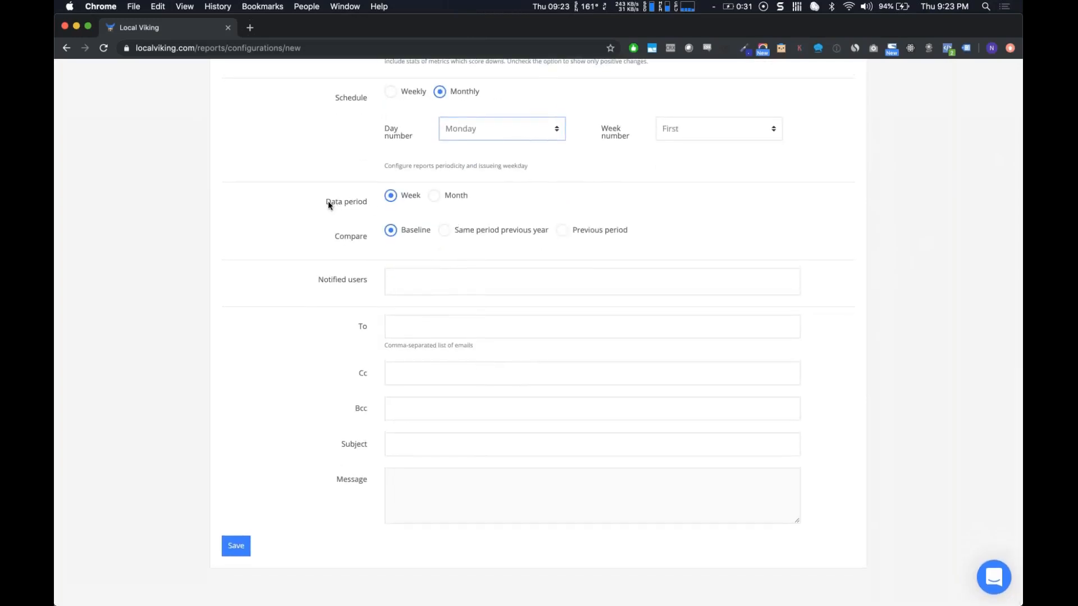
pyautogui.click(433, 196)
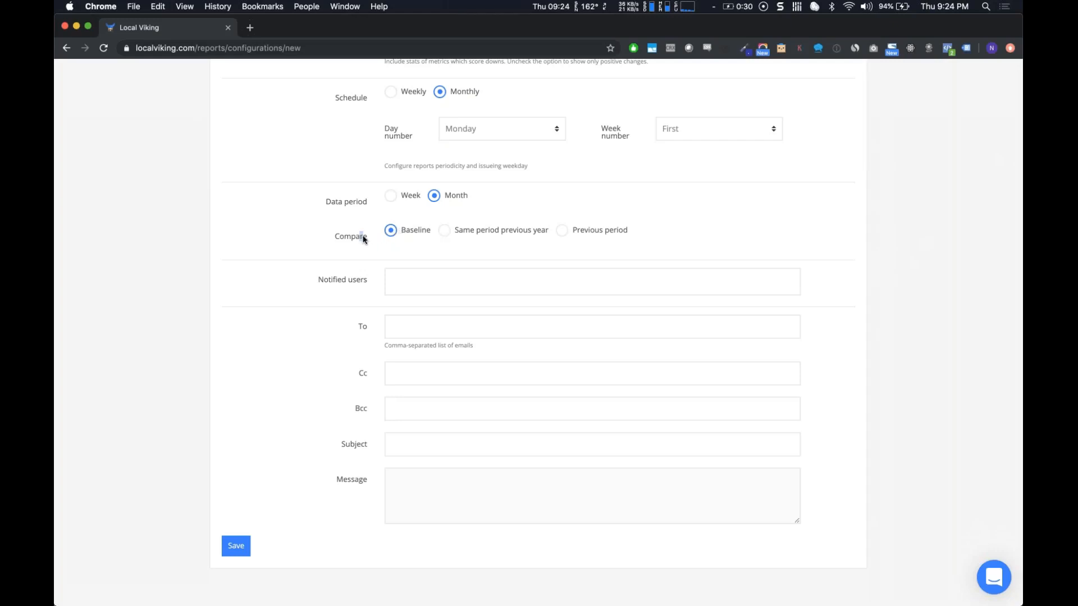
# Try the Previous period and Same period previous year comparisons, and return the comparison to Baseline
pyautogui.click(562, 230)
pyautogui.click(444, 231)
pyautogui.moveTo(369, 227); pyautogui.dragTo(370, 227)
pyautogui.click(406, 235)
pyautogui.scroll(2, 423, 212)
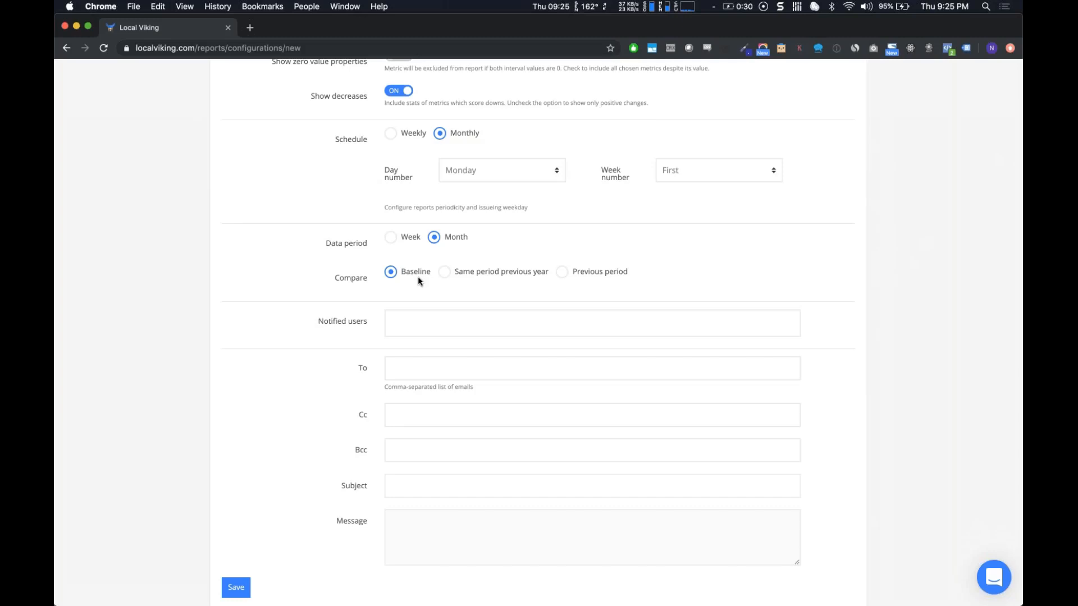
# Set the report comparison to Previous period and add the demo account's e-mail as a notified user
pyautogui.click(444, 273)
pyautogui.click(560, 272)
pyautogui.scroll(-1, 560, 271)
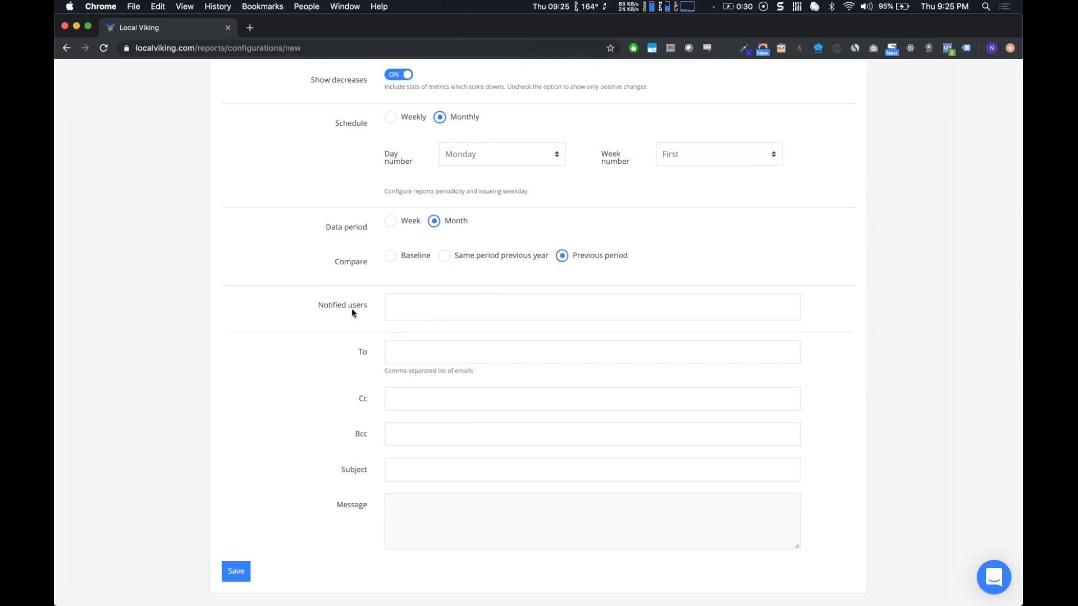
pyautogui.click(440, 308)
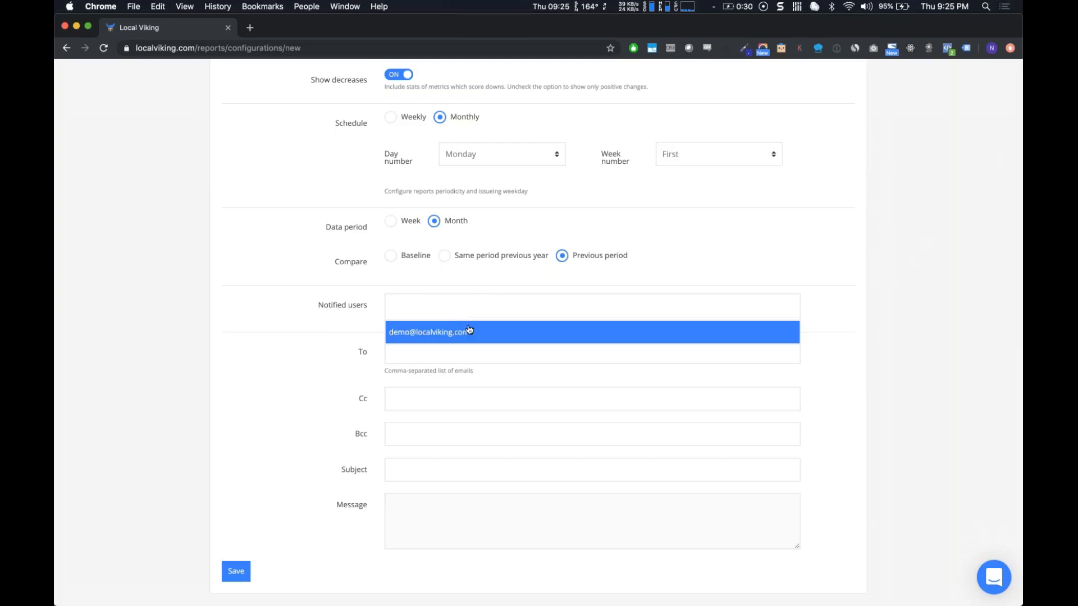
pyautogui.click(435, 336)
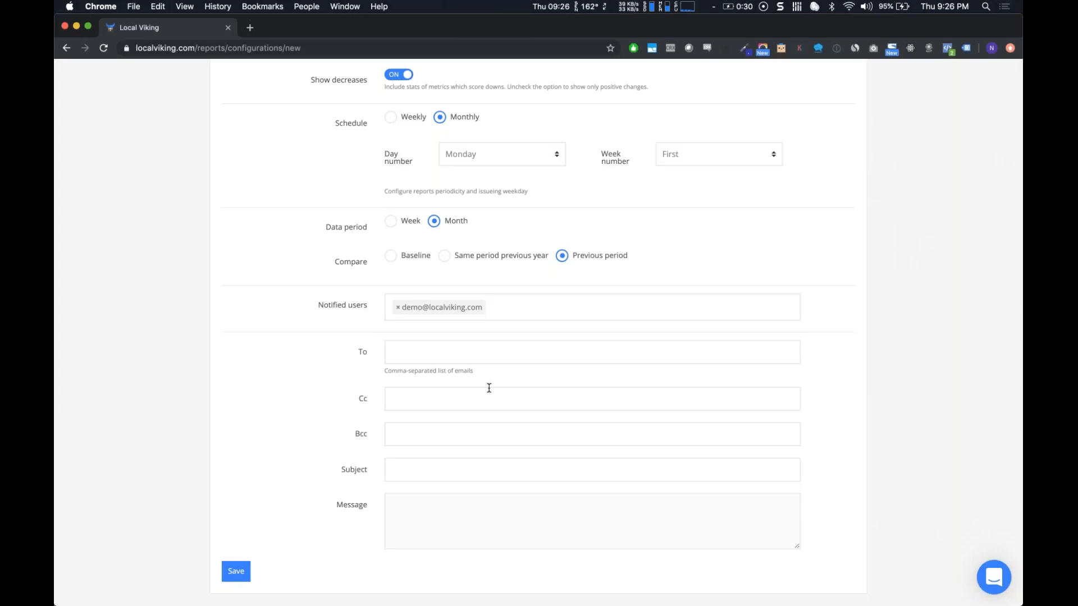
# Review the report configuration from the white label setting down to the format note for the To recipients
pyautogui.scroll(20, 488, 387)
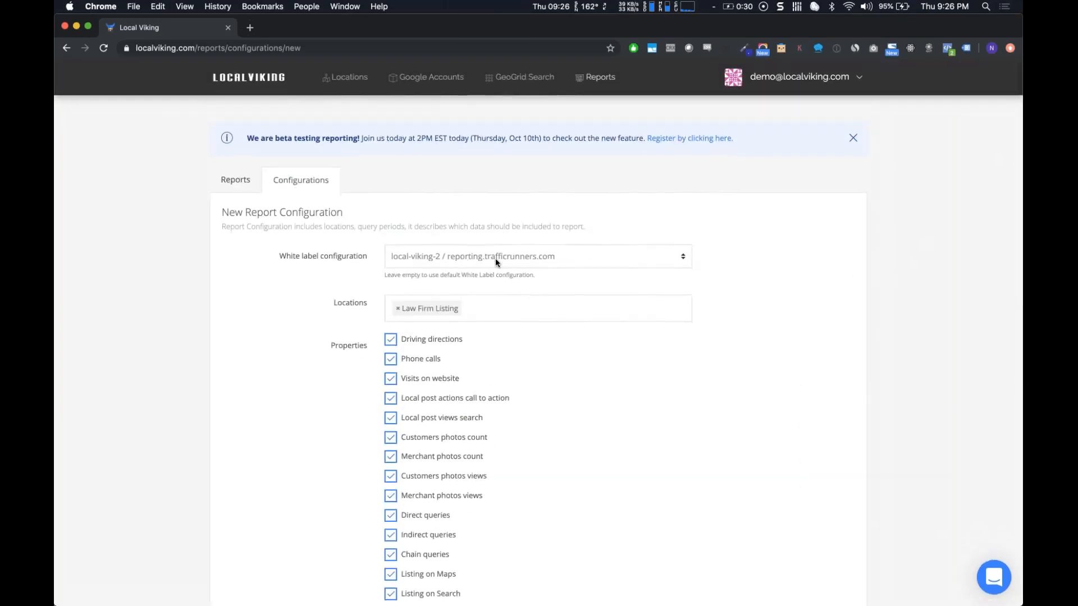
pyautogui.scroll(-20, 495, 258)
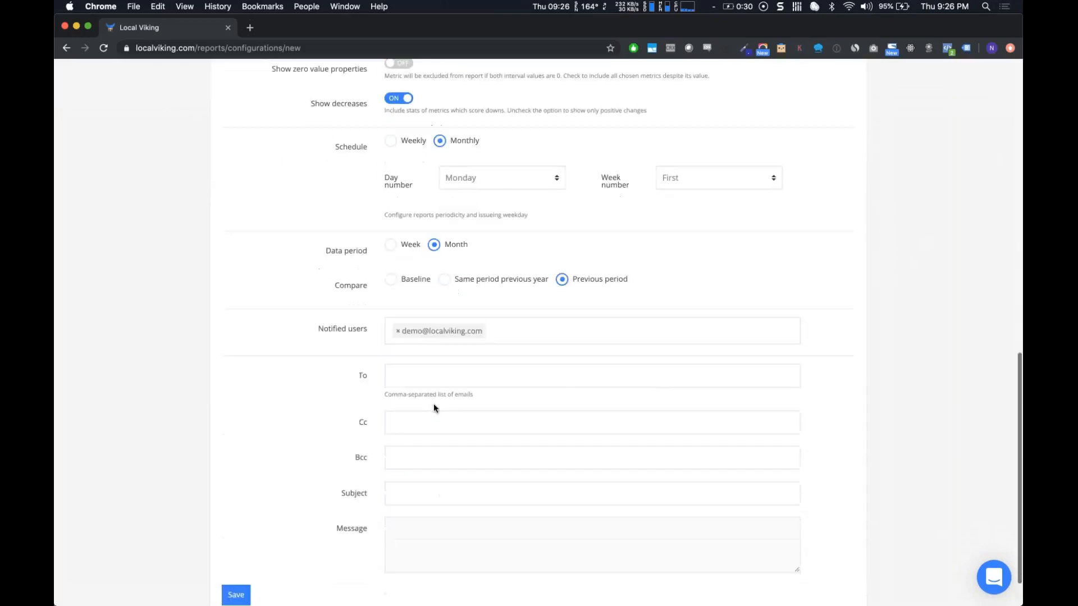
pyautogui.scroll(20, 432, 401)
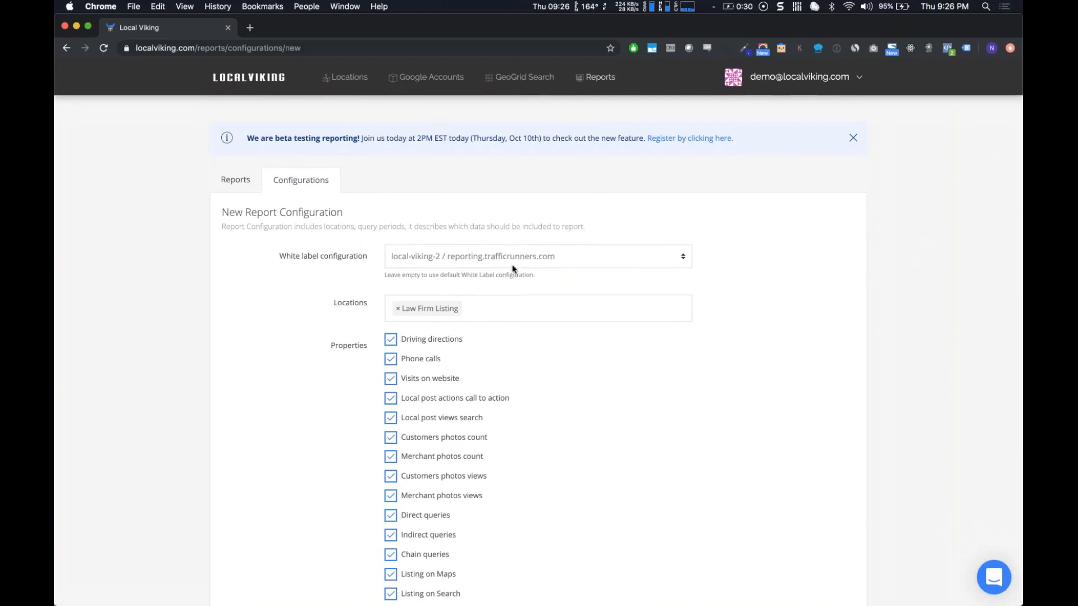
pyautogui.scroll(-20, 537, 331)
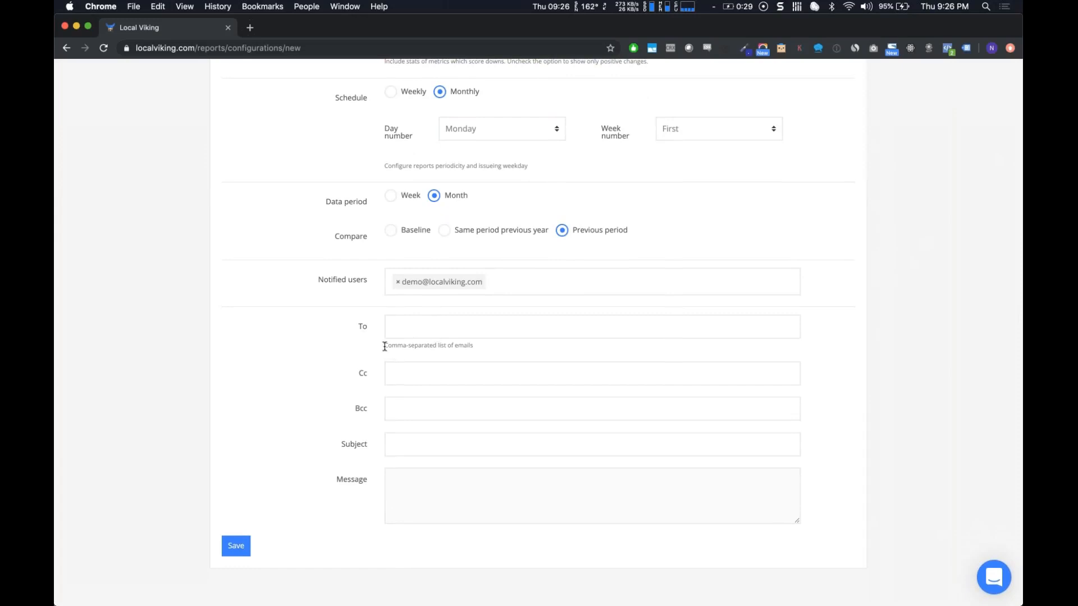
pyautogui.moveTo(385, 344); pyautogui.dragTo(471, 344)
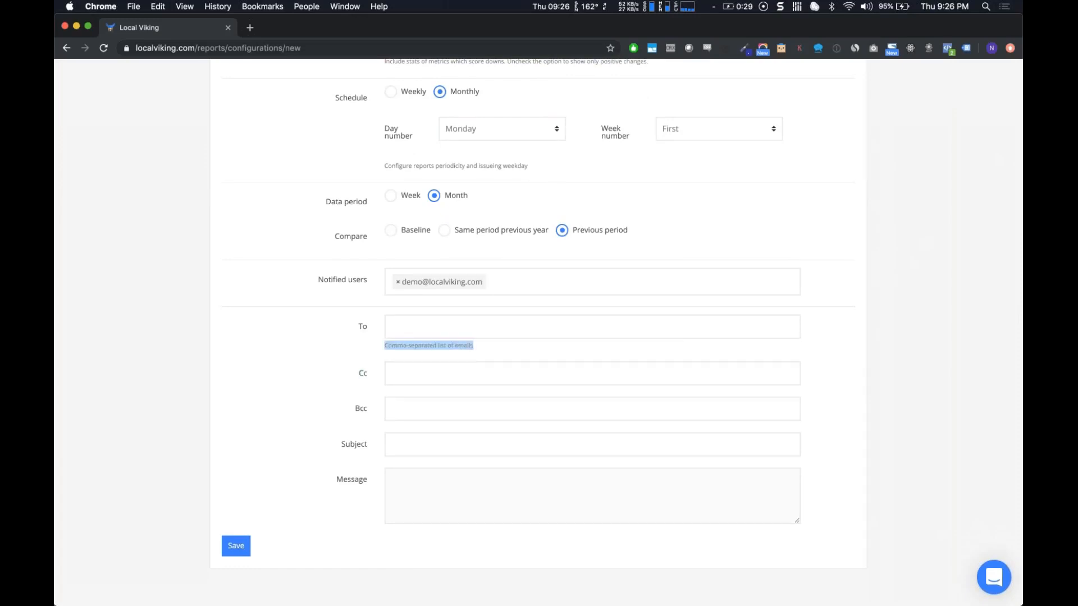
pyautogui.click(416, 366)
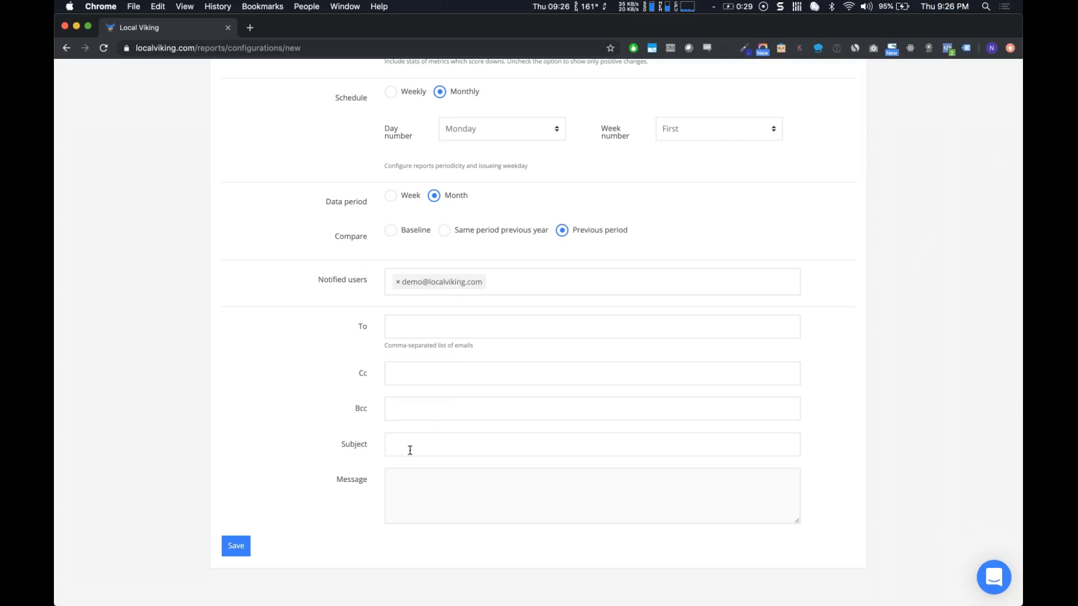
# Review the new report configuration's schedule, data period, comparison, notified users and e-mail fields down to the subject and message
pyautogui.click(349, 445)
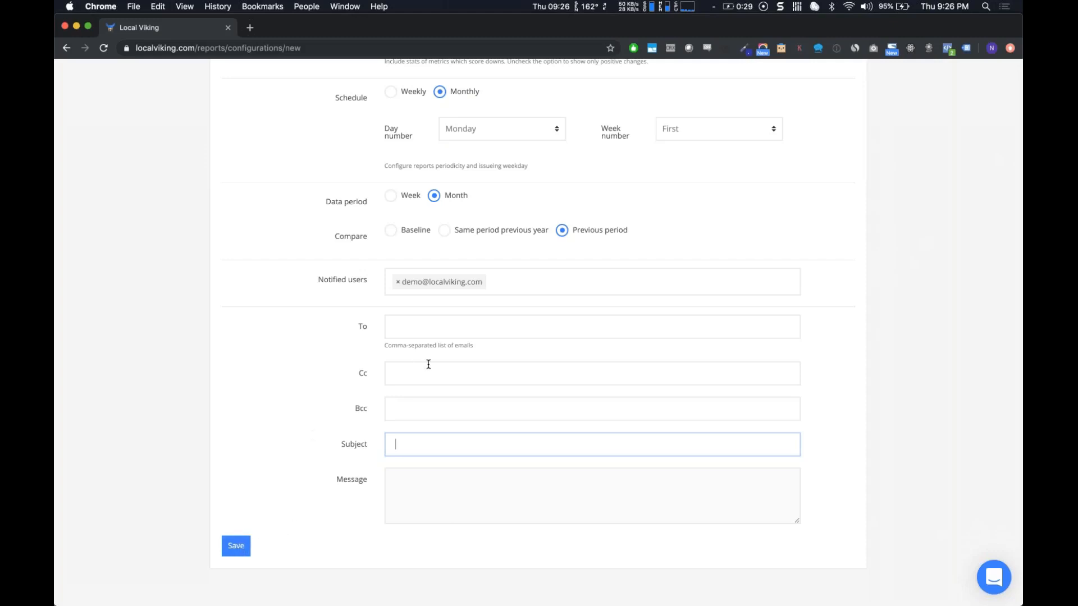
pyautogui.scroll(2, 428, 364)
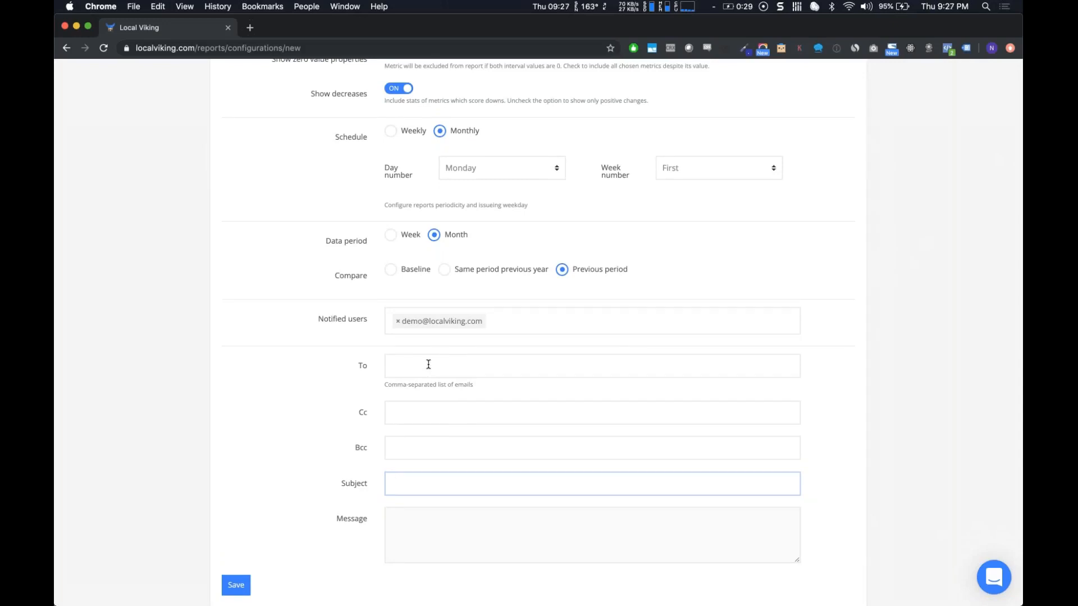
pyautogui.scroll(2, 429, 364)
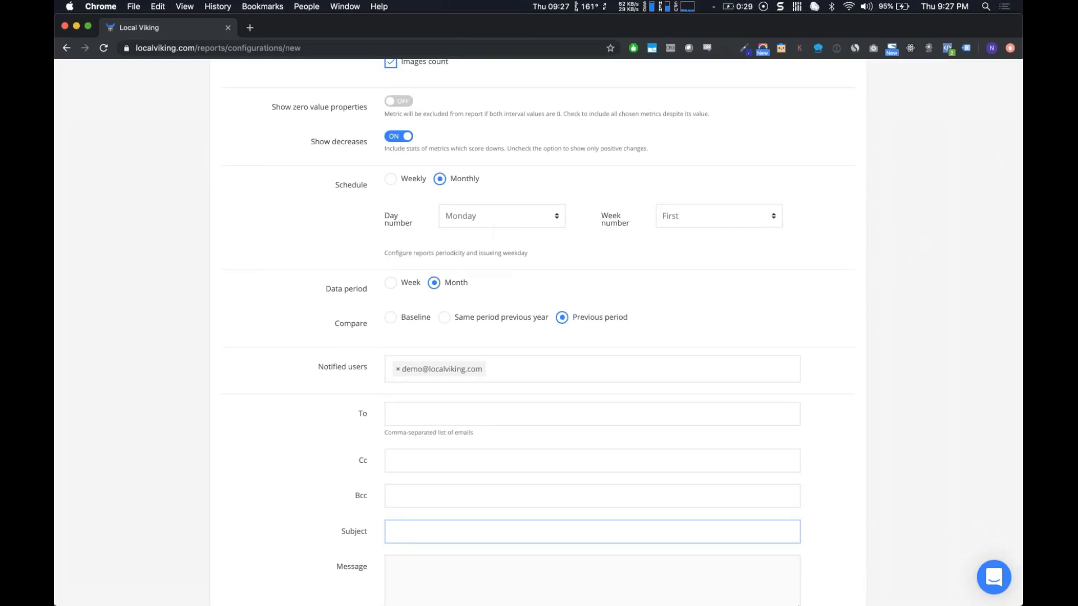
pyautogui.scroll(-3, 359, 258)
pyautogui.scroll(3, 360, 258)
pyautogui.scroll(-3, 386, 320)
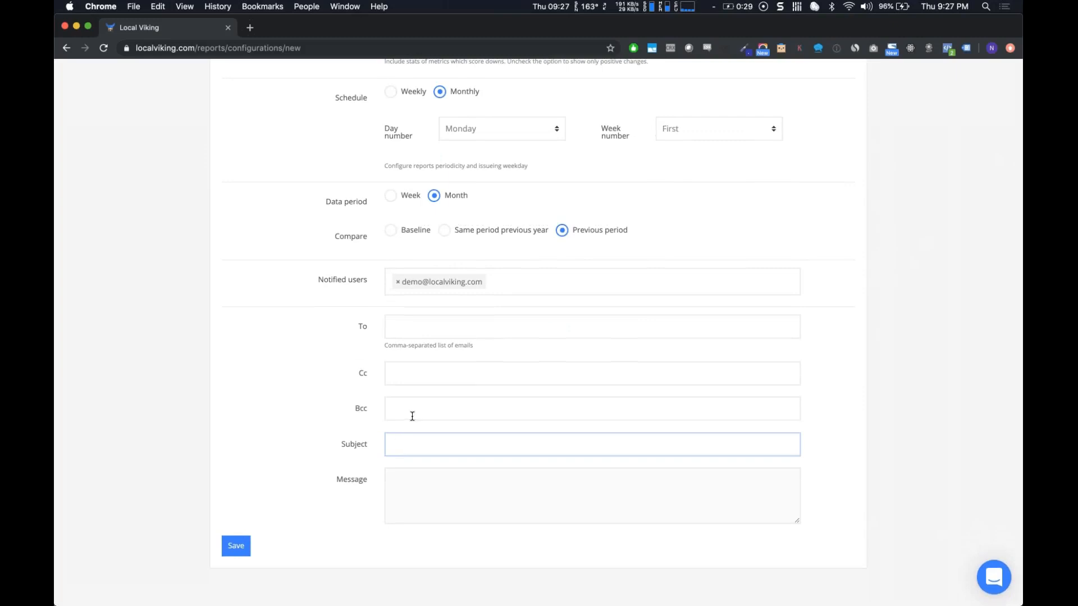
# Leave the new configuration form without saving and check the Law Firm Listing's next run date in the configurations list
pyautogui.scroll(15, 297, 398)
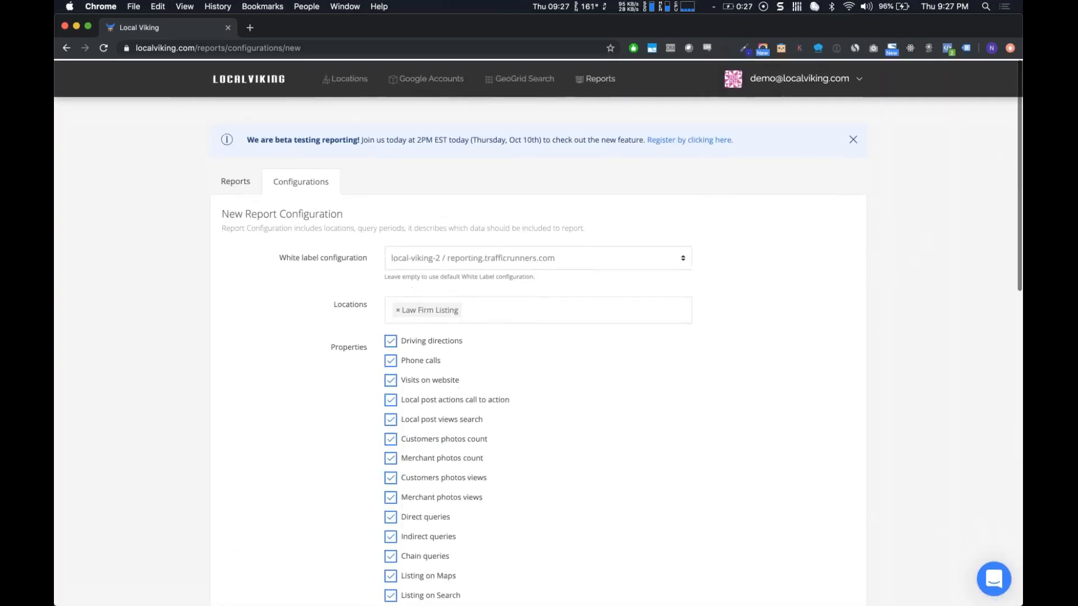
pyautogui.click(237, 183)
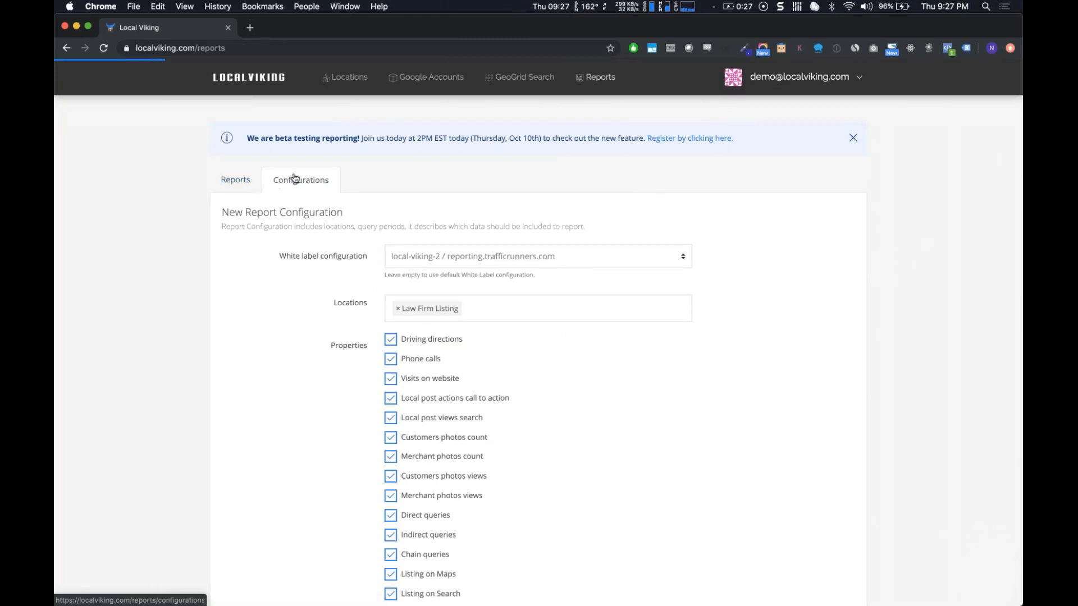
pyautogui.click(308, 181)
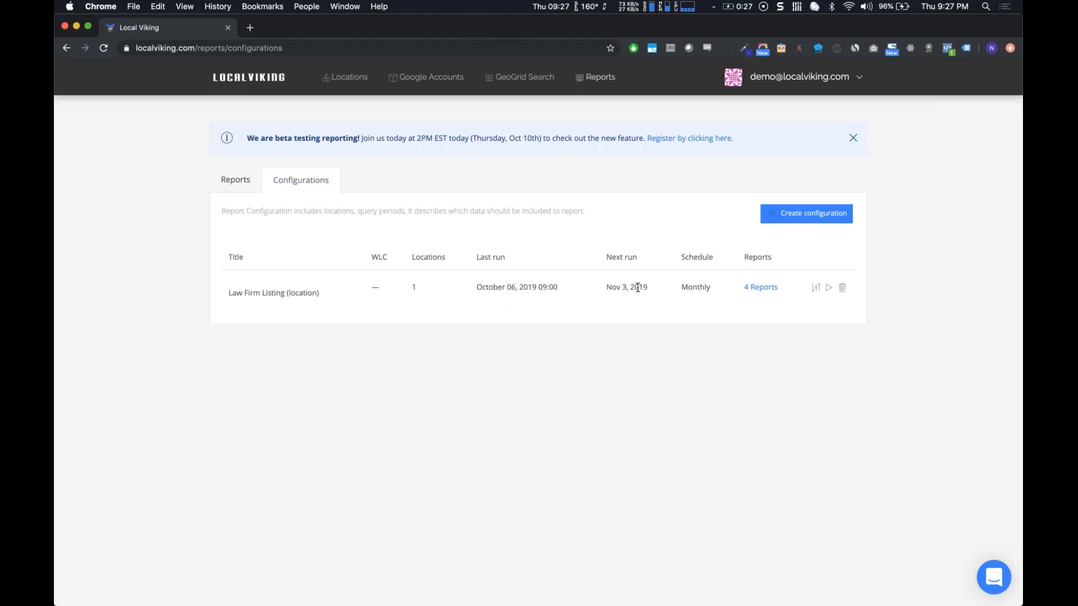
pyautogui.moveTo(647, 287); pyautogui.dragTo(606, 288)
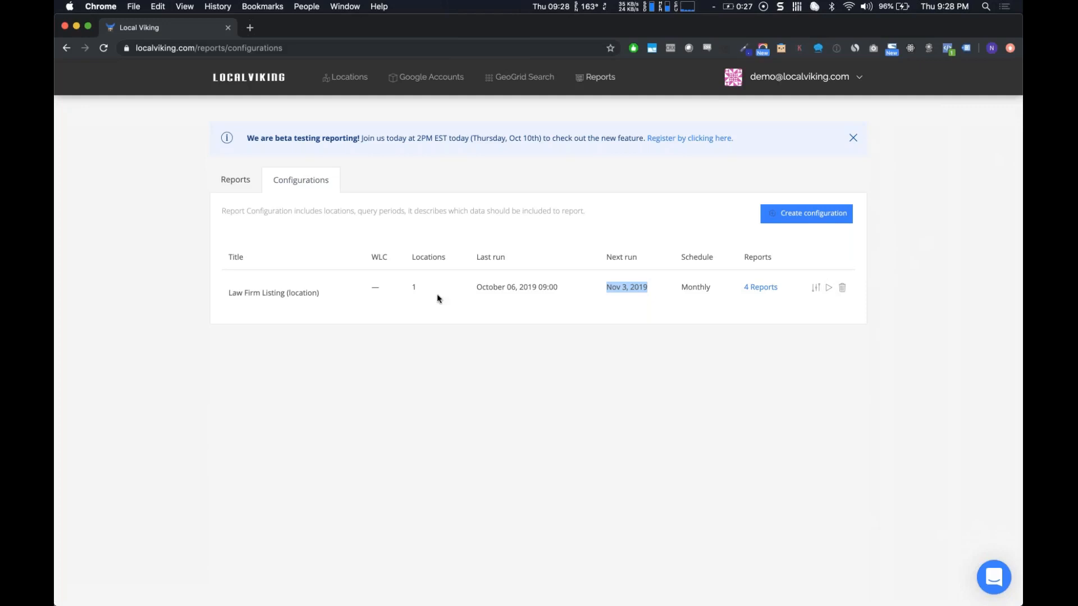
# Open the Law Firm Listing report created Oct 6, 2019 at 9:00 AM and examine its comparison chart and metric cards
pyautogui.click(237, 186)
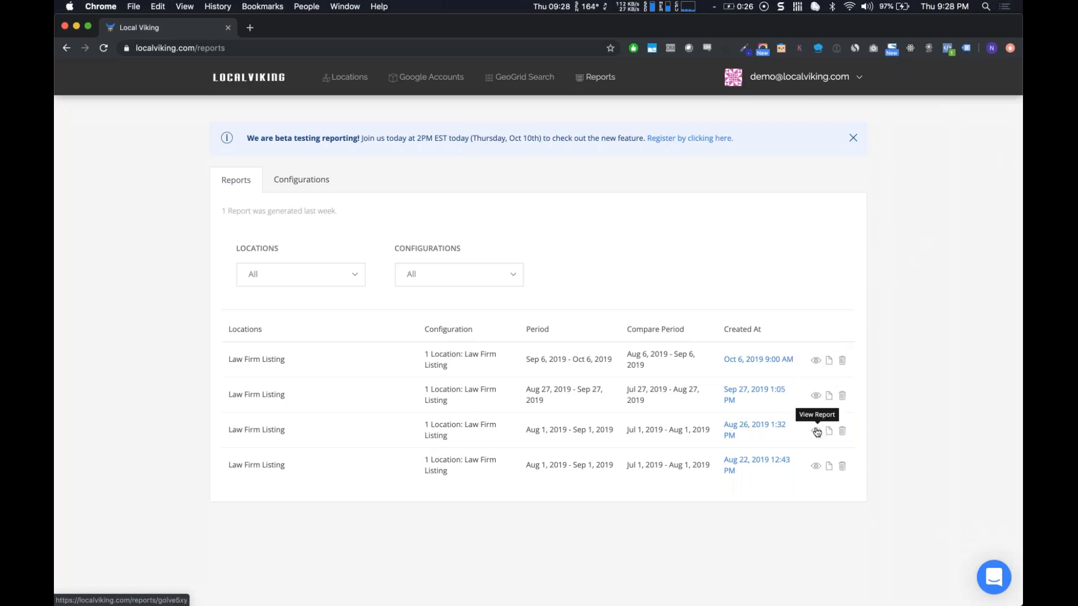
pyautogui.click(815, 361)
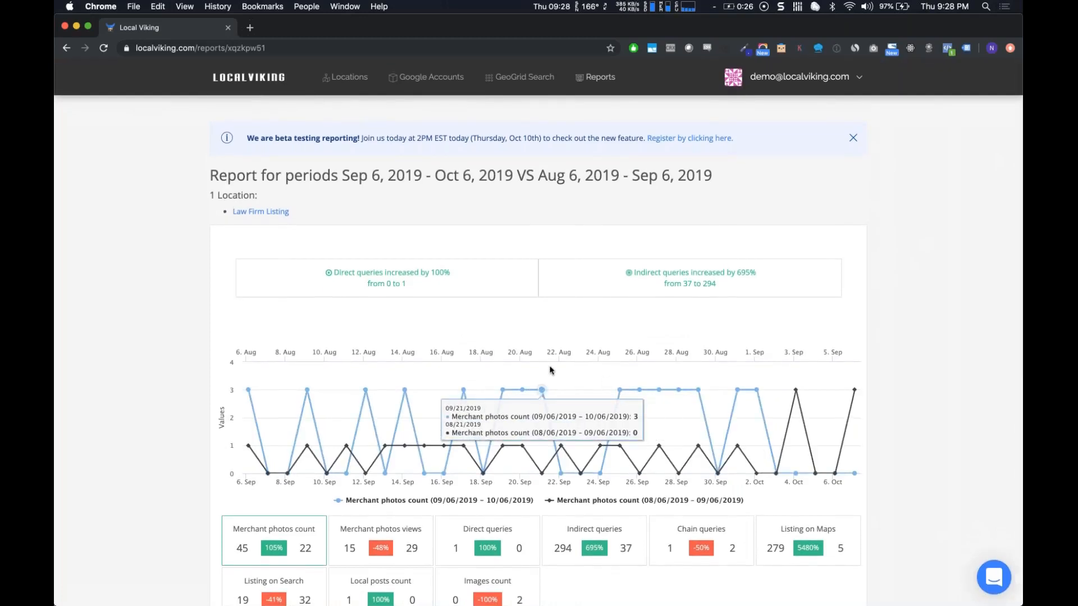
pyautogui.scroll(-2, 550, 370)
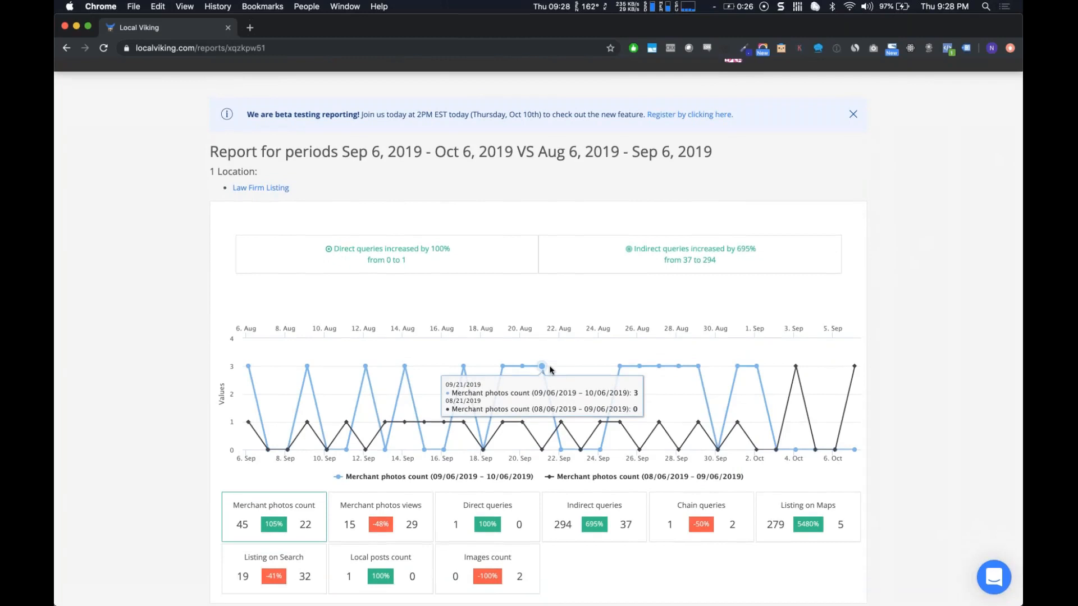
pyautogui.scroll(1, 550, 370)
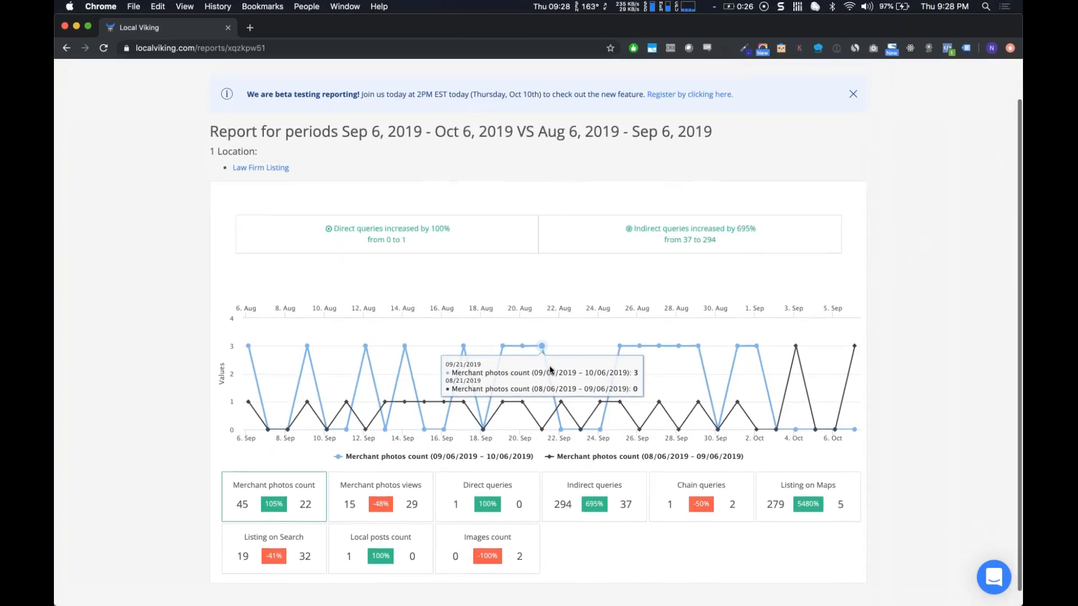
pyautogui.scroll(1, 550, 369)
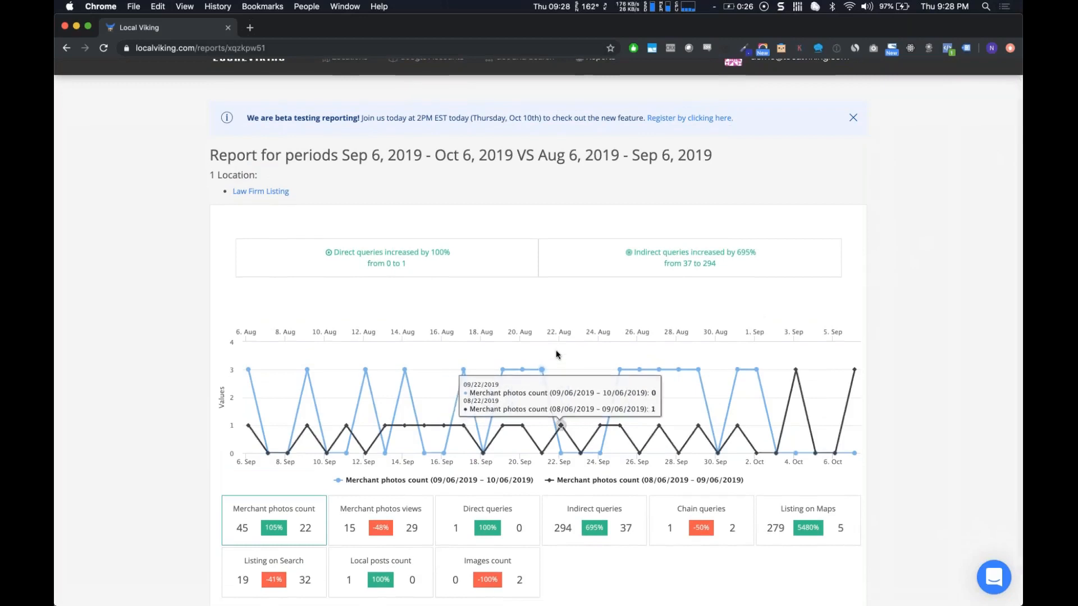
pyautogui.scroll(1, 556, 355)
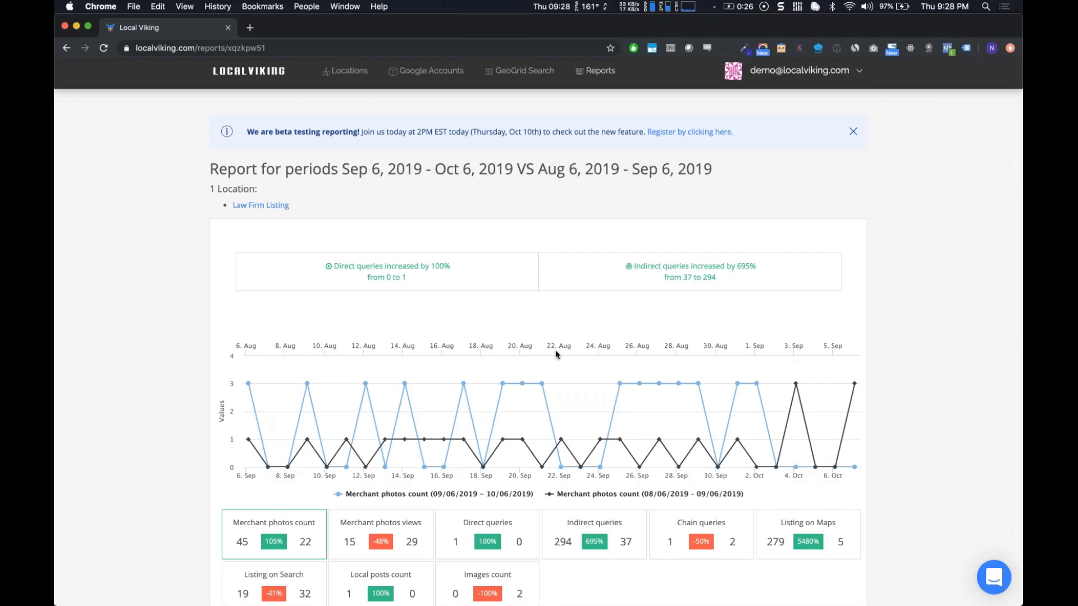
pyautogui.scroll(-2, 555, 352)
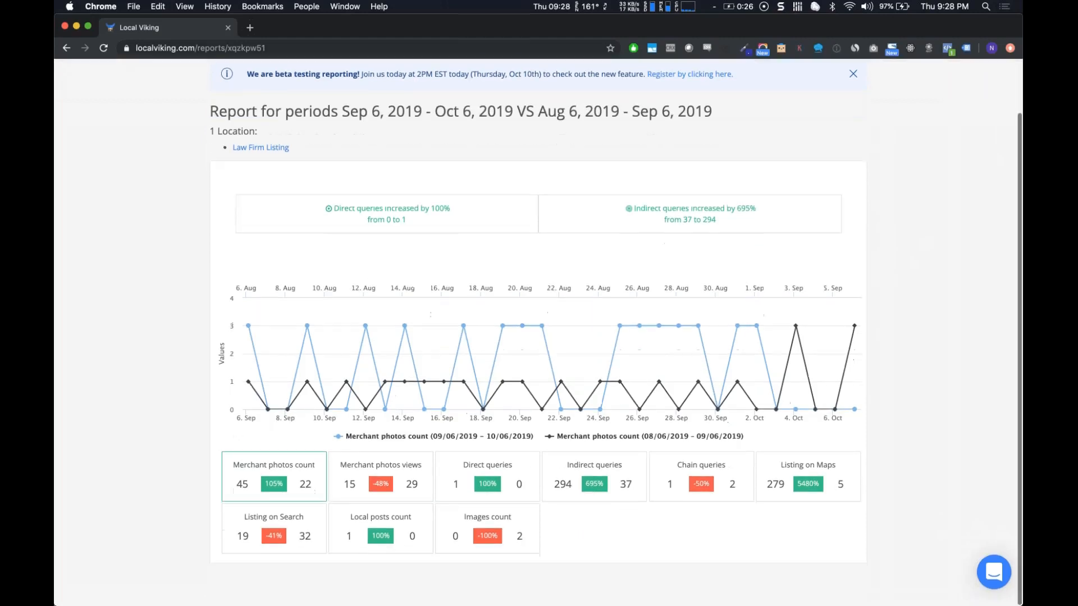
pyautogui.scroll(1, 604, 548)
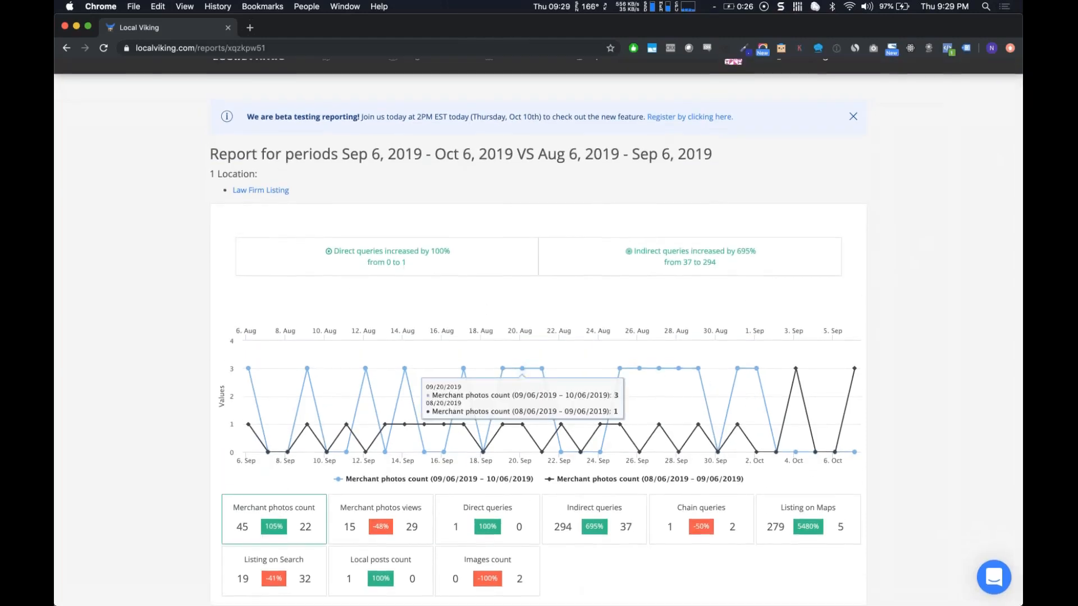
# Highlight the direct queries and indirect queries summaries above the report chart in turn, and clear the selection
pyautogui.tripleClick(365, 255)
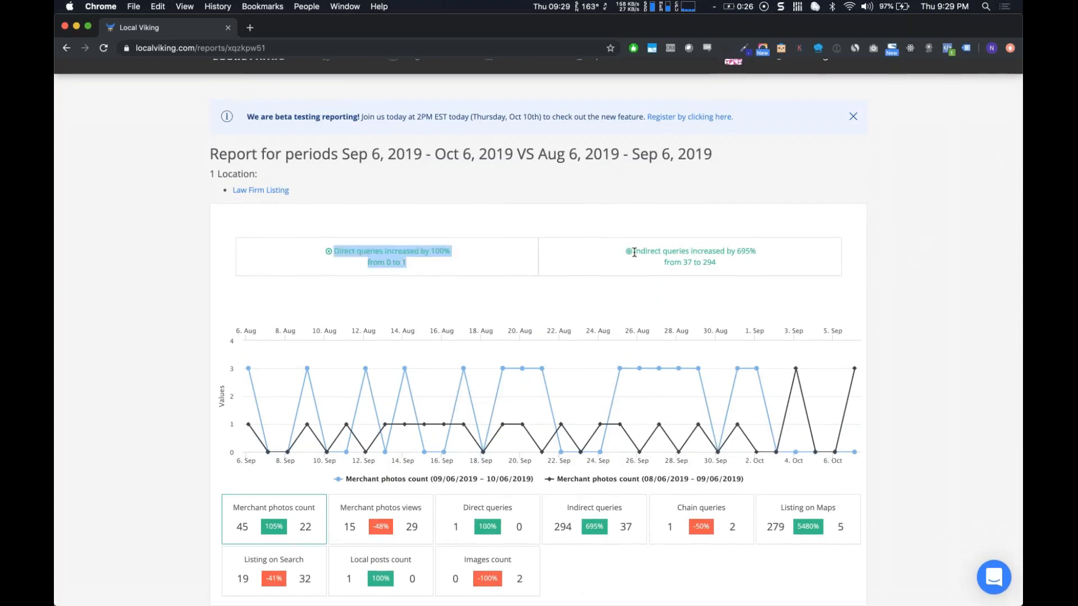
pyautogui.moveTo(634, 253); pyautogui.dragTo(717, 264)
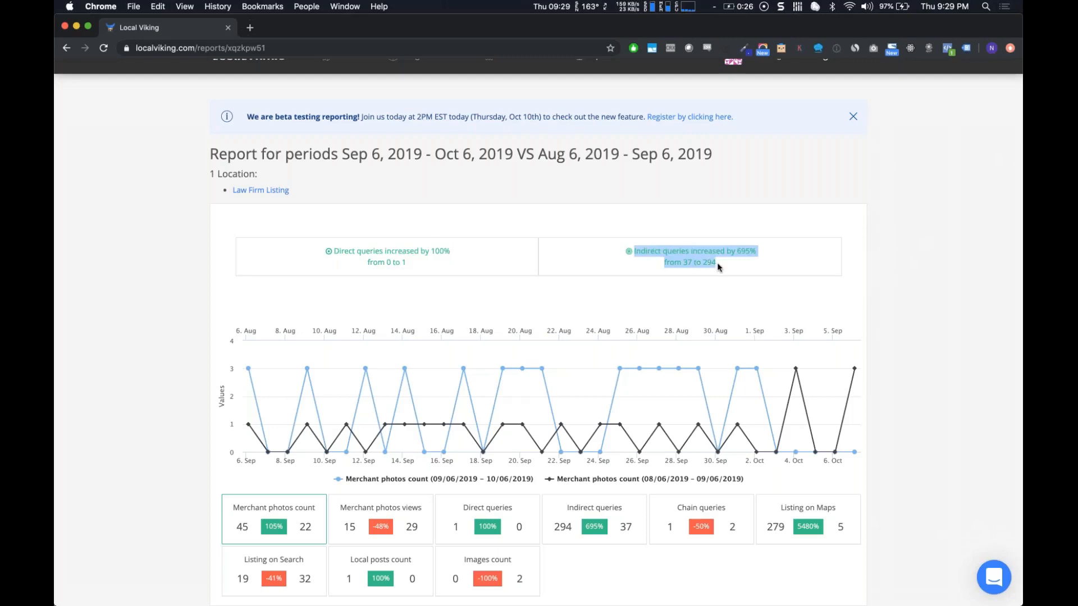
pyautogui.click(402, 325)
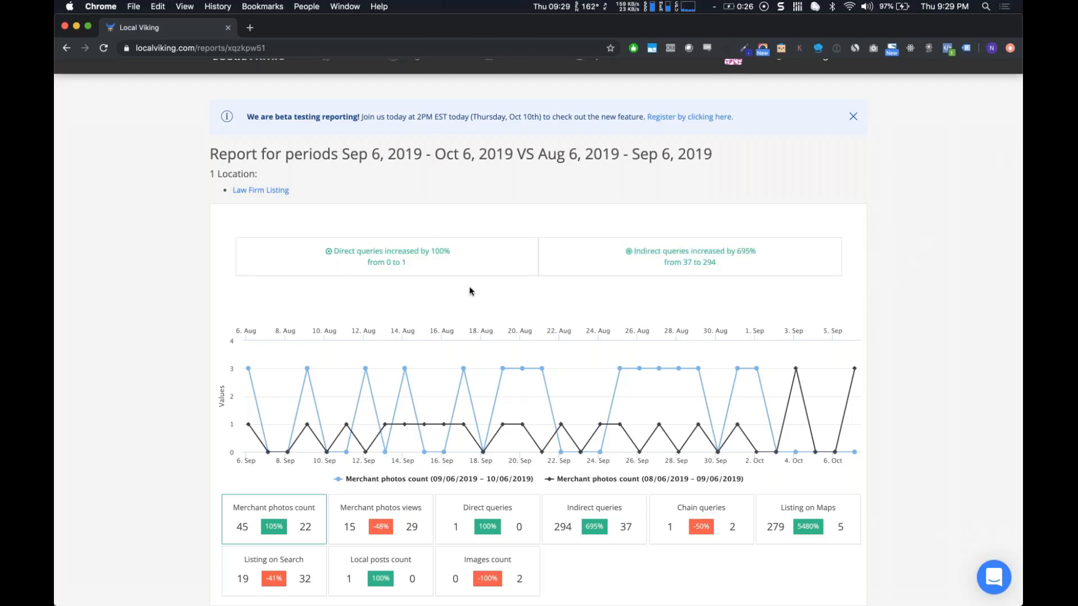
# Chart Merchant photos views, Direct queries, Indirect queries, Chain queries and Listing on Maps in turn to compare the two periods
pyautogui.scroll(-2, 449, 337)
pyautogui.click(377, 481)
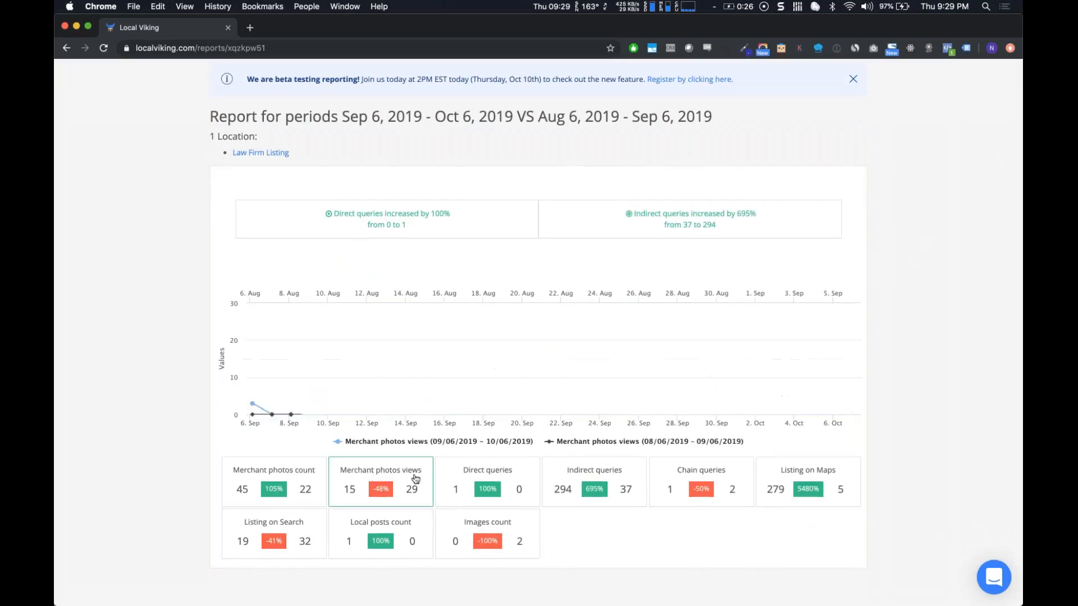
pyautogui.click(495, 478)
pyautogui.click(634, 481)
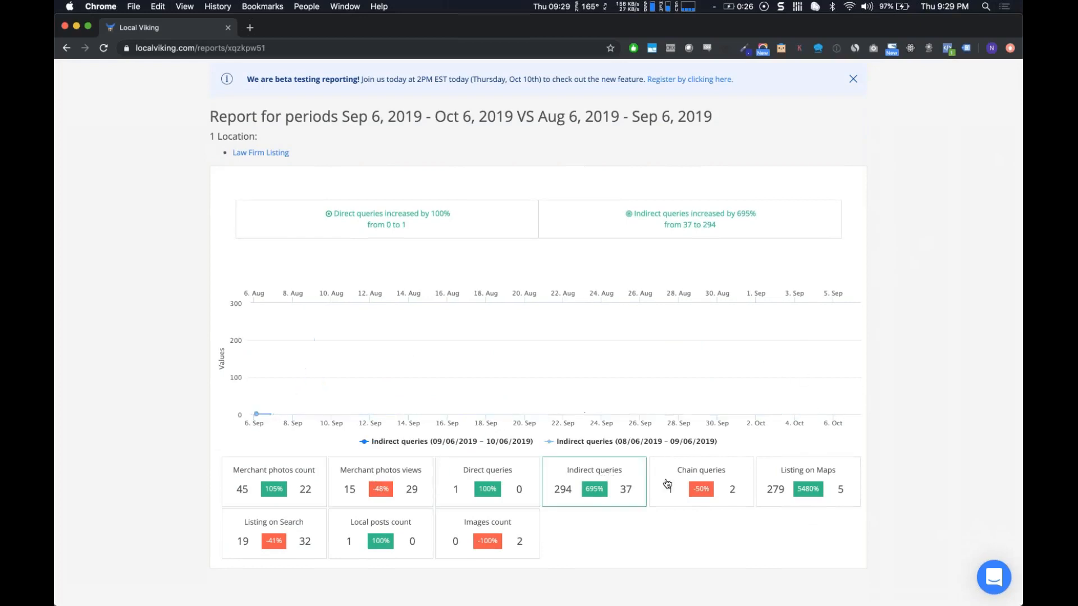
pyautogui.click(729, 475)
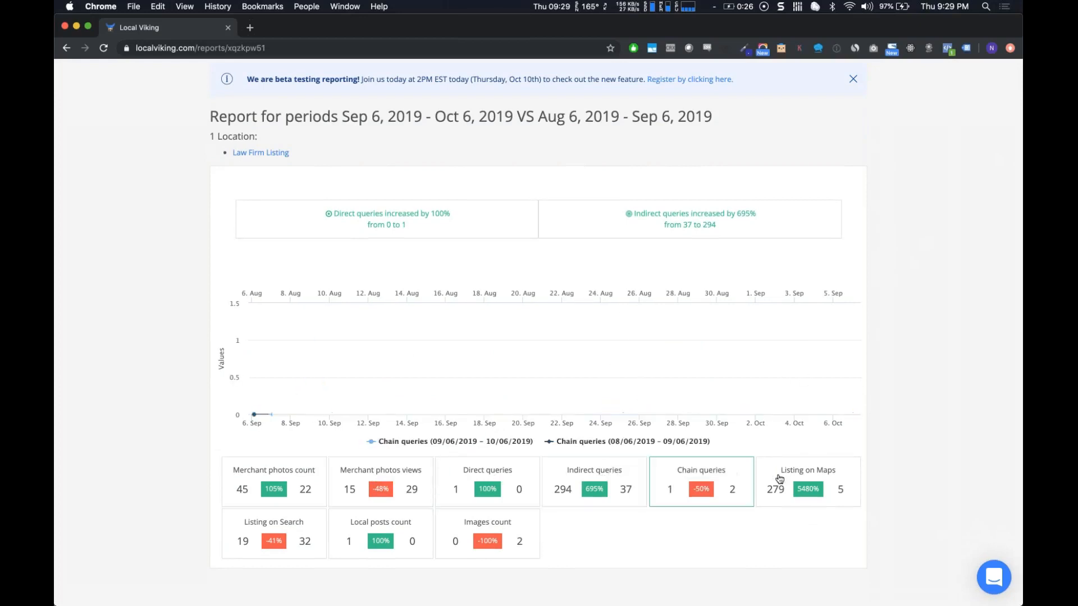
pyautogui.click(808, 478)
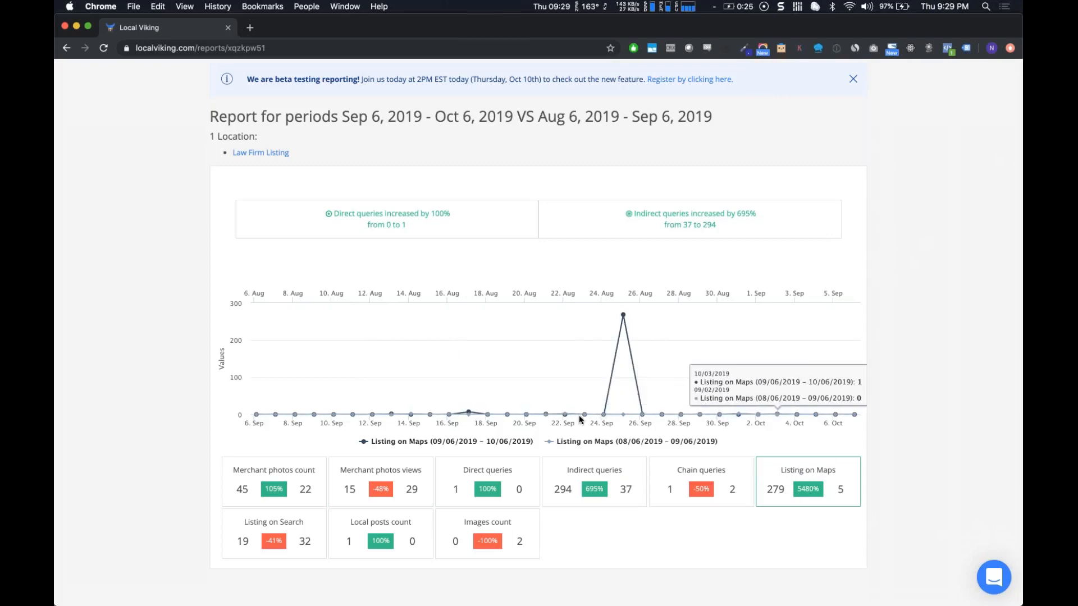
pyautogui.scroll(2, 579, 419)
pyautogui.scroll(-2, 579, 419)
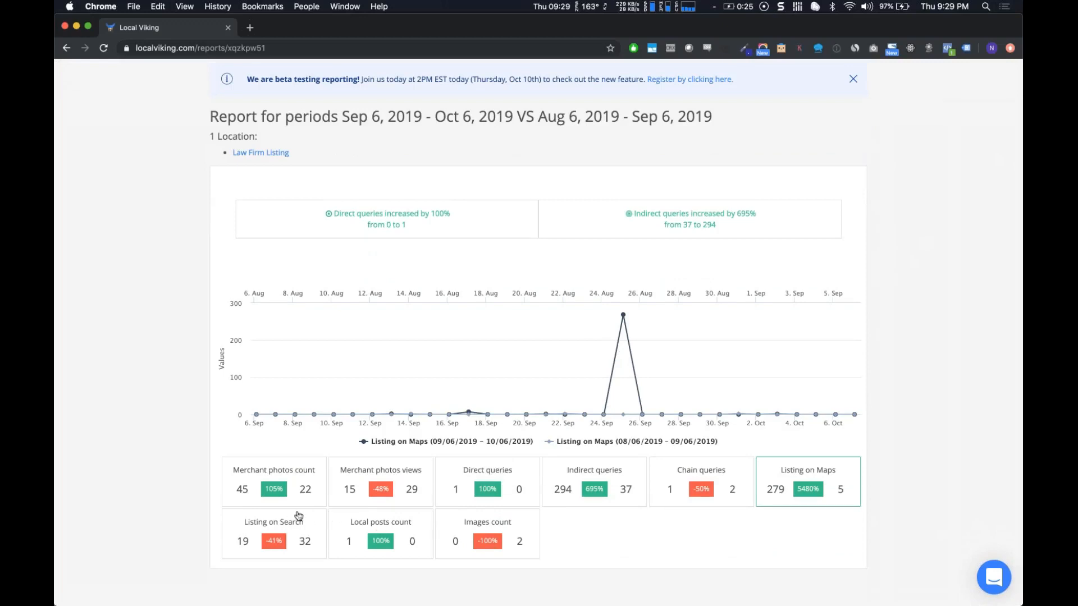
# View the Listing on Search chart, return the chart to Merchant photos count, and point out the report's unique web address
pyautogui.click(282, 519)
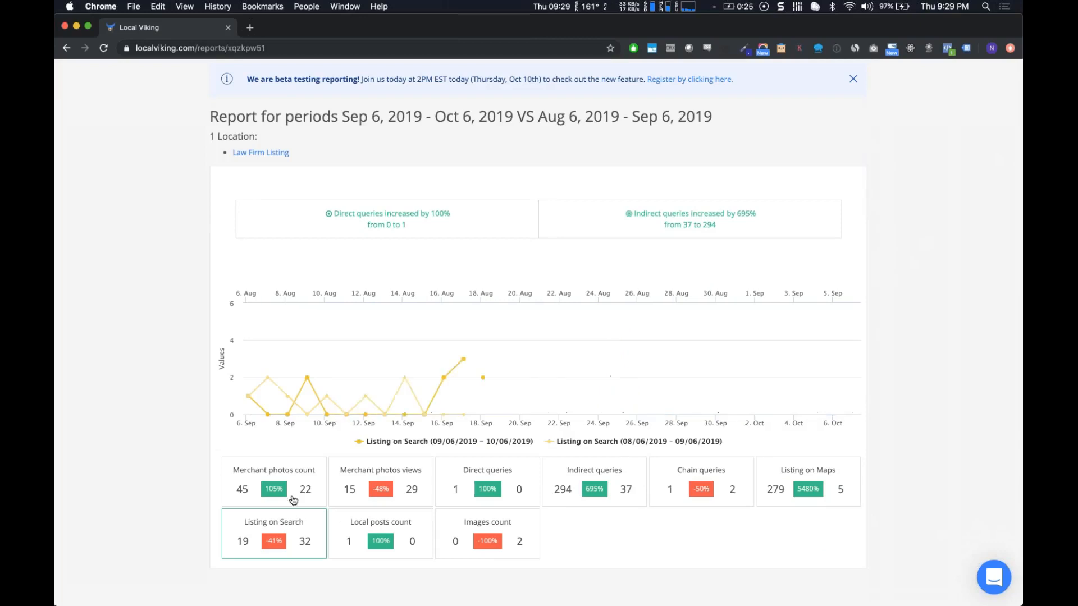
pyautogui.click(284, 477)
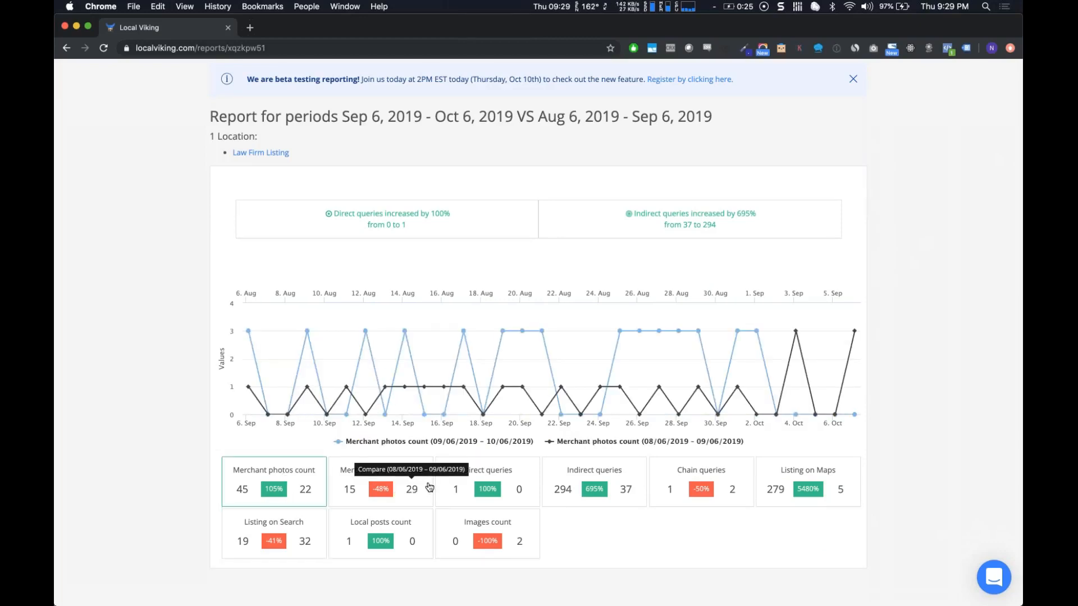
pyautogui.scroll(2, 481, 253)
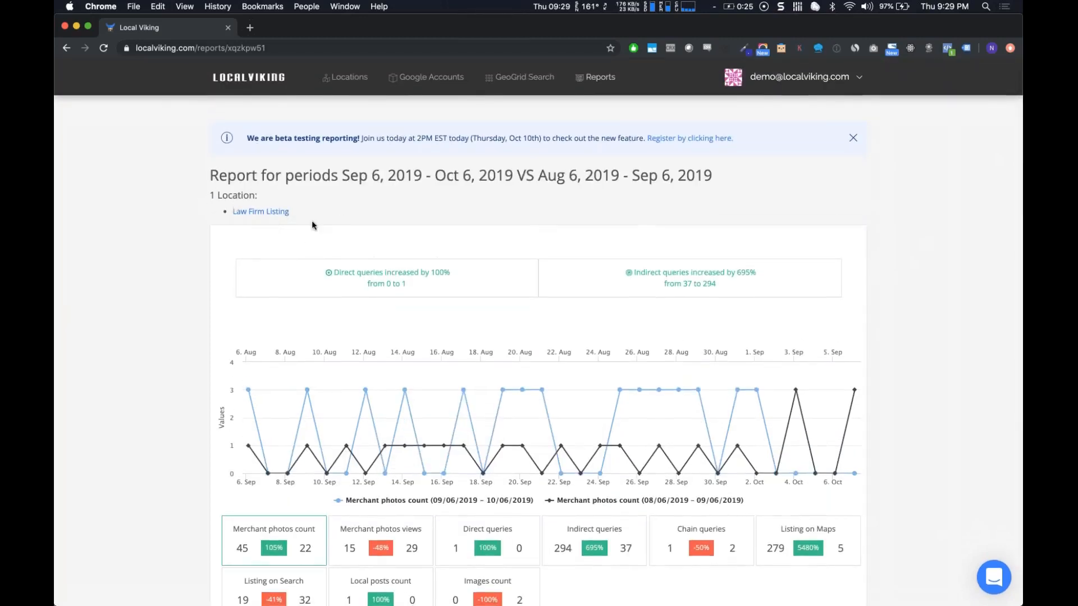
pyautogui.scroll(-2, 426, 269)
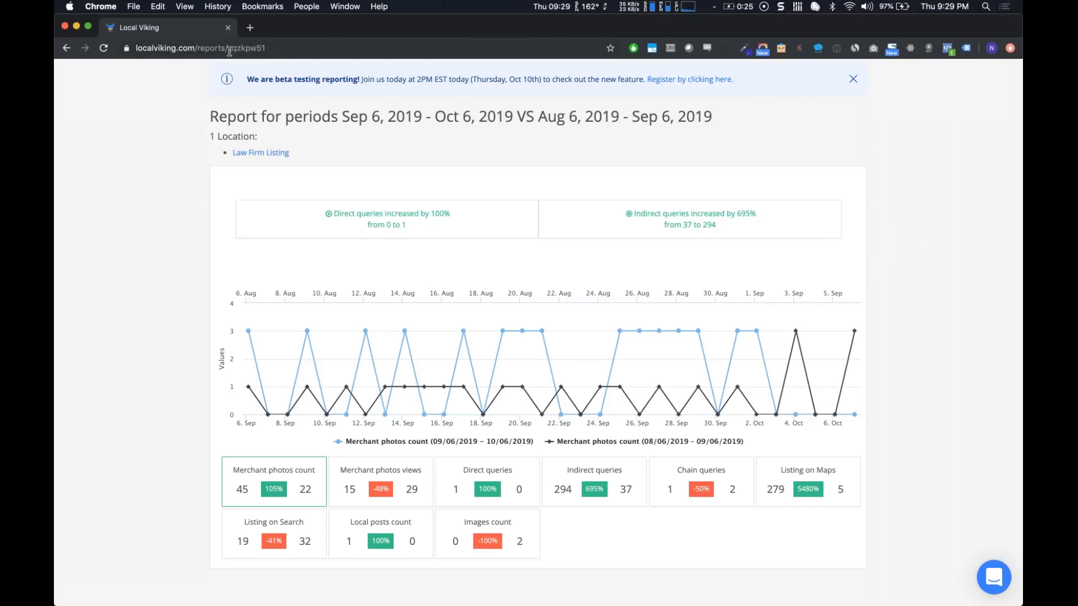
pyautogui.moveTo(229, 52); pyautogui.dragTo(289, 49)
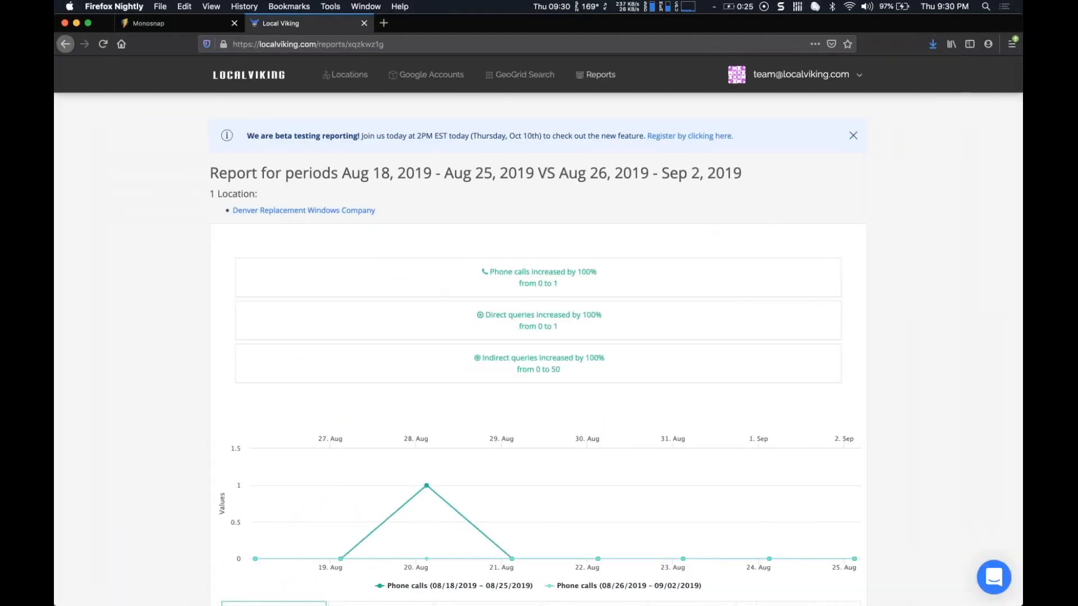
# Switch to the LocalViking report PDF in Acrobat Reader and examine the metric charts on pages 1 to 3
pyautogui.hotkey('ctrl', 'Up')
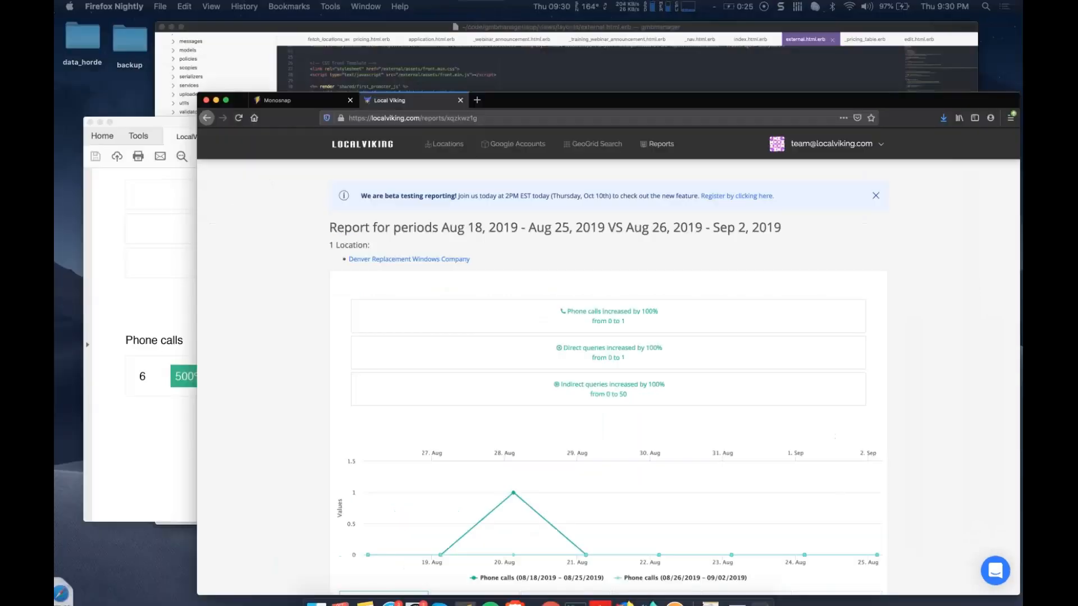
pyautogui.click(241, 385)
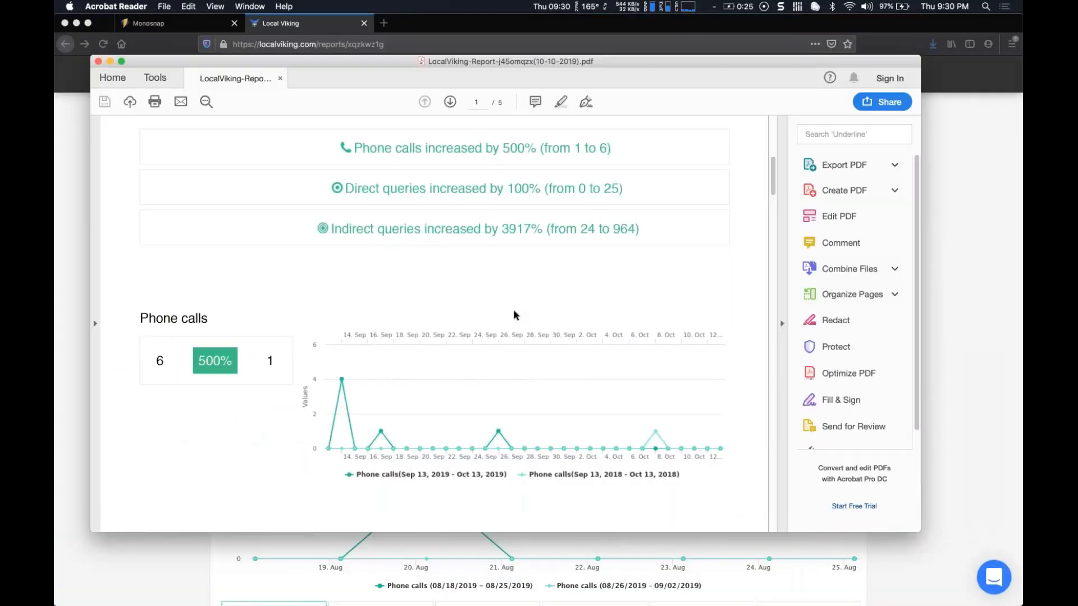
pyautogui.scroll(1, 516, 315)
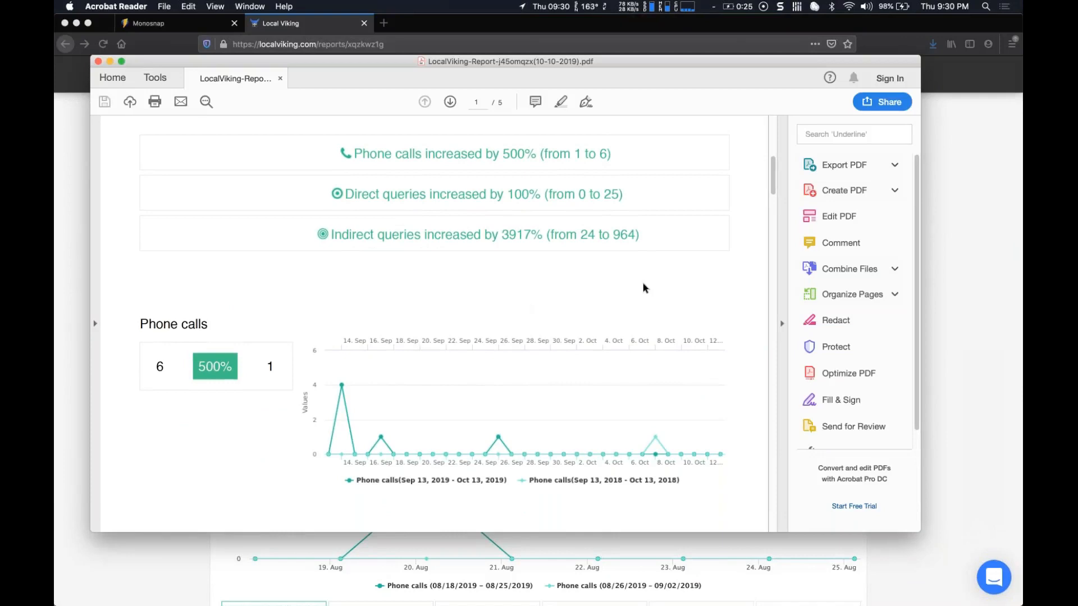
pyautogui.scroll(-7, 561, 288)
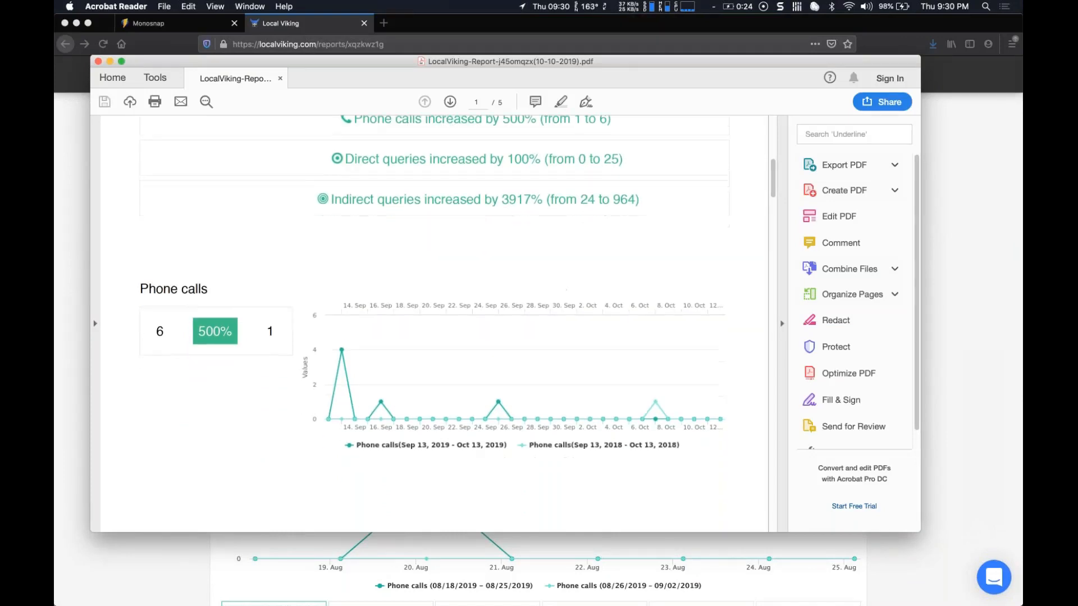
pyautogui.scroll(-10, 433, 322)
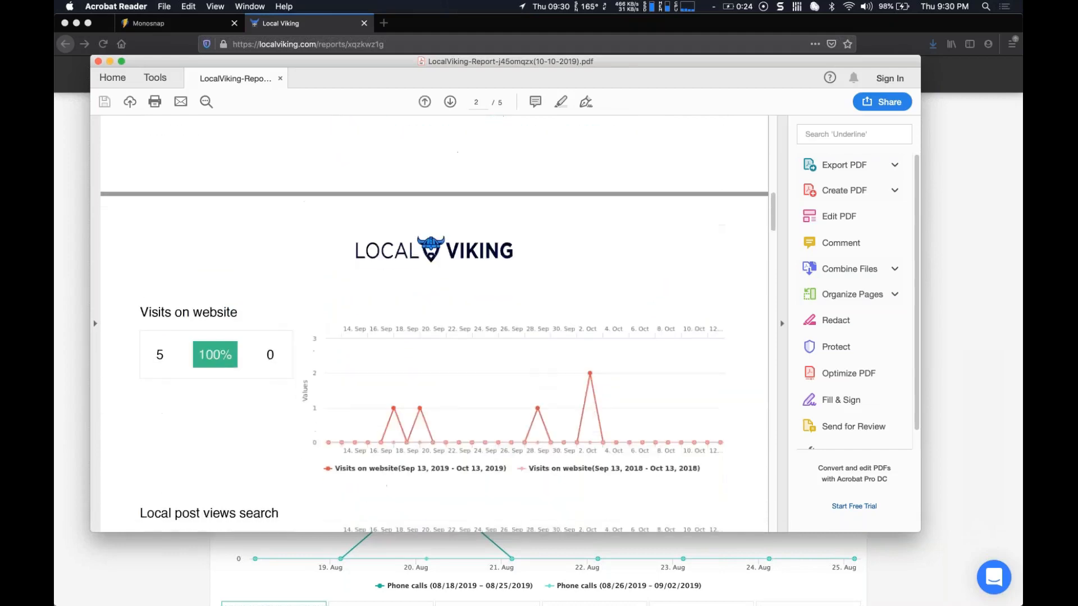
pyautogui.scroll(-12, 432, 323)
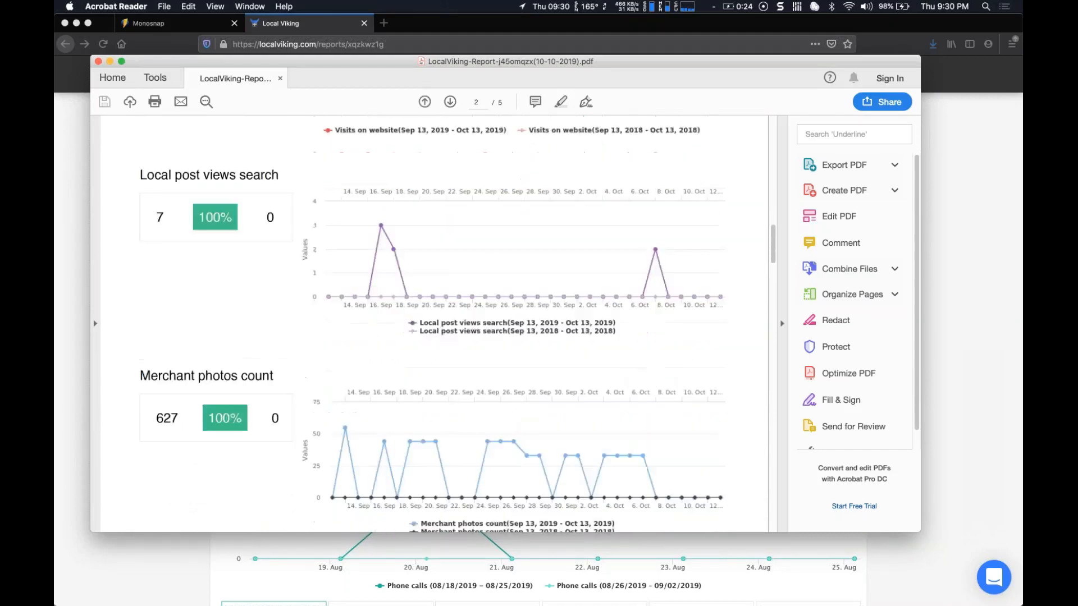
pyautogui.scroll(-10, 433, 323)
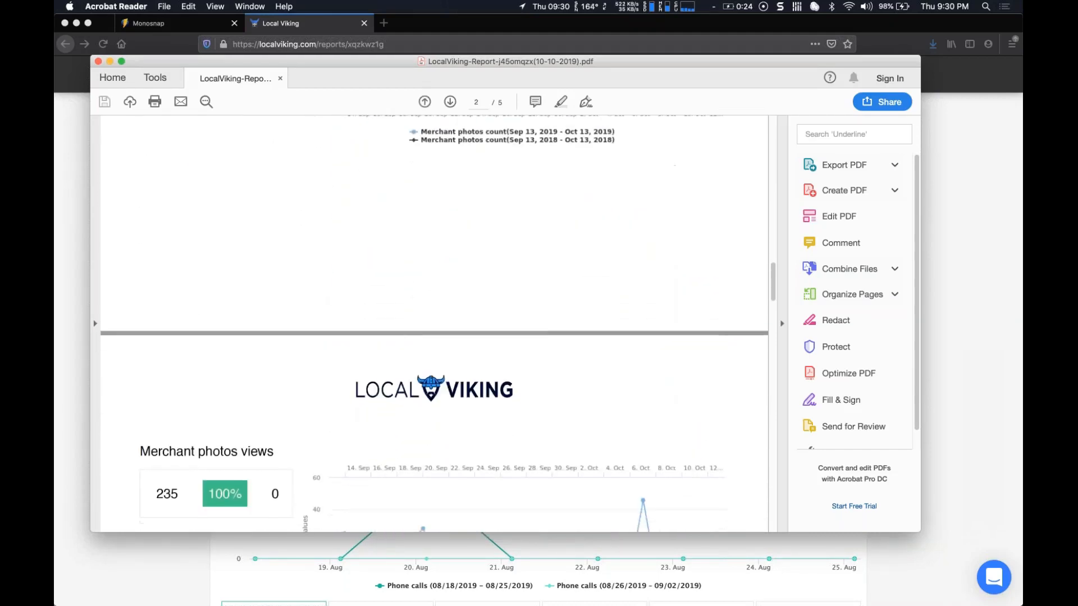
pyautogui.scroll(-7, 433, 323)
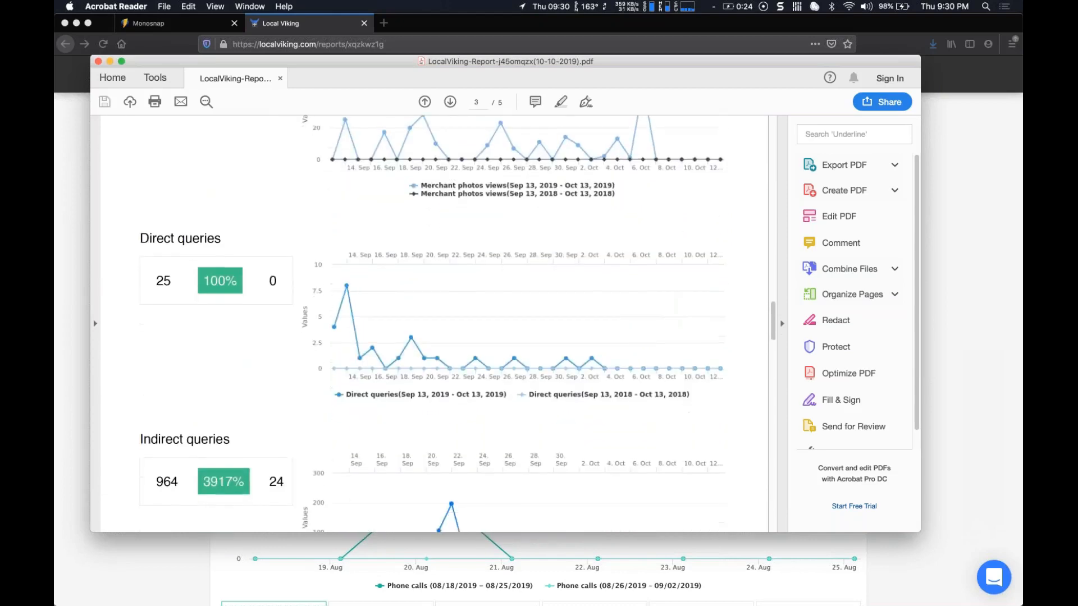
pyautogui.scroll(-12, 433, 323)
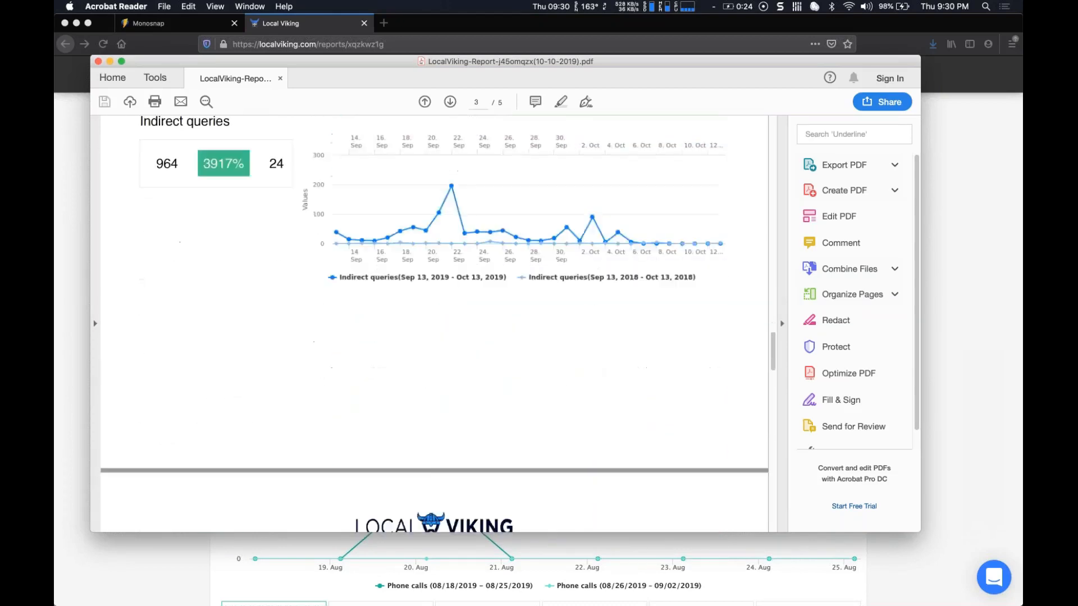
# Examine the listing, local posts and images charts on pages 4 and 5 of the PDF report, and close it
pyautogui.scroll(-5, 433, 323)
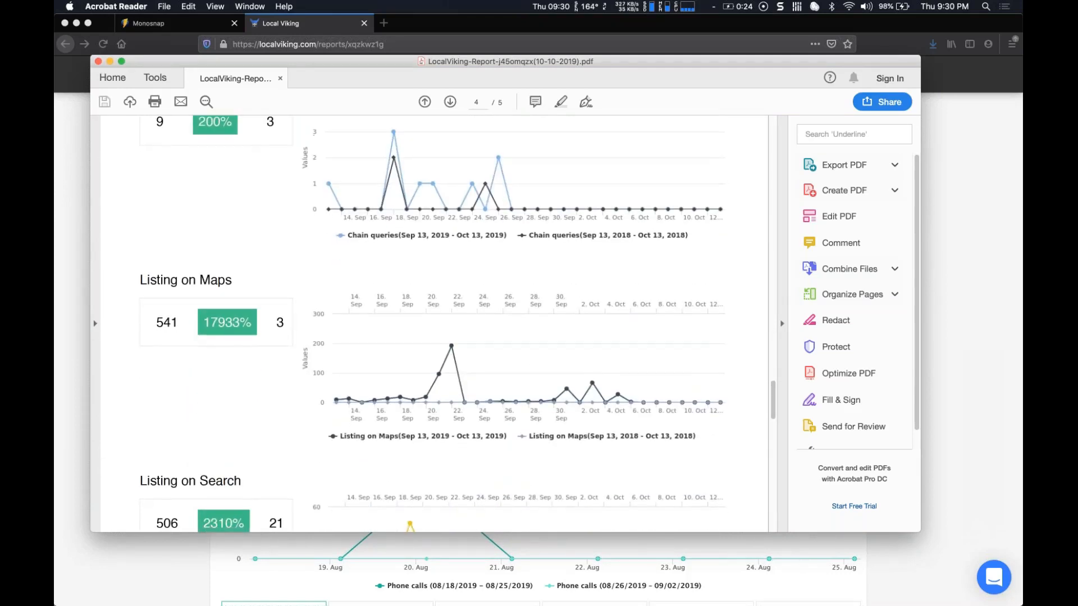
pyautogui.scroll(-1, 443, 337)
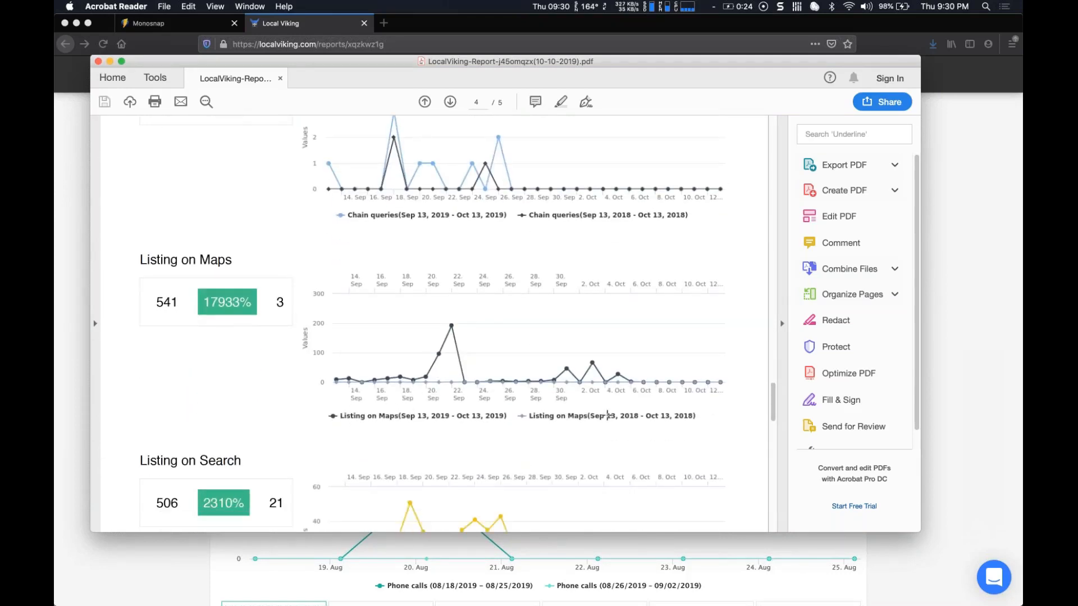
pyautogui.scroll(-5, 607, 415)
pyautogui.scroll(-12, 433, 323)
pyautogui.scroll(-1, 432, 323)
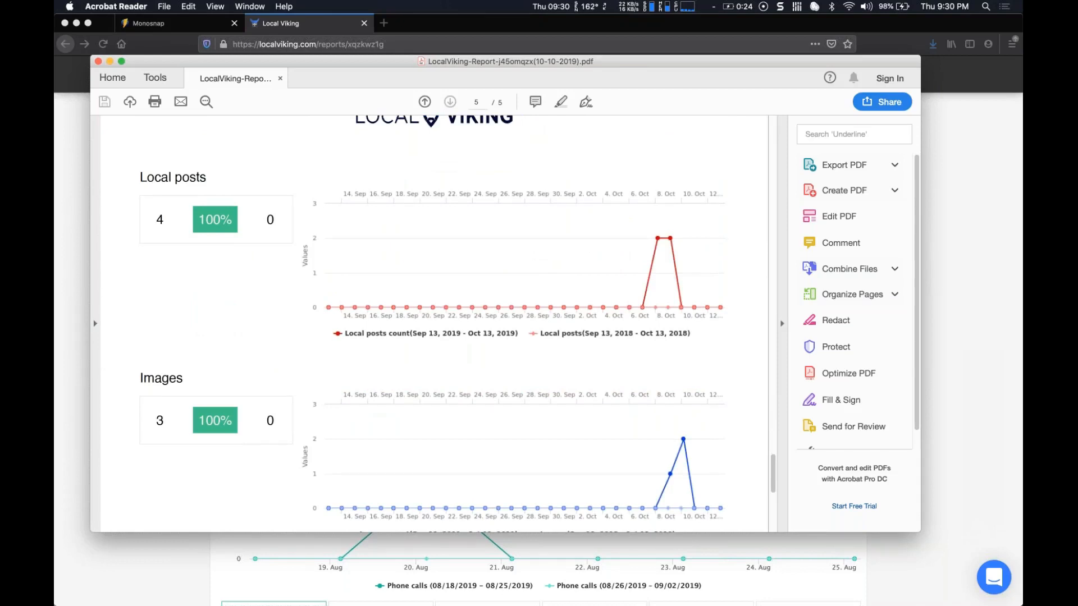
pyautogui.scroll(-5, 605, 314)
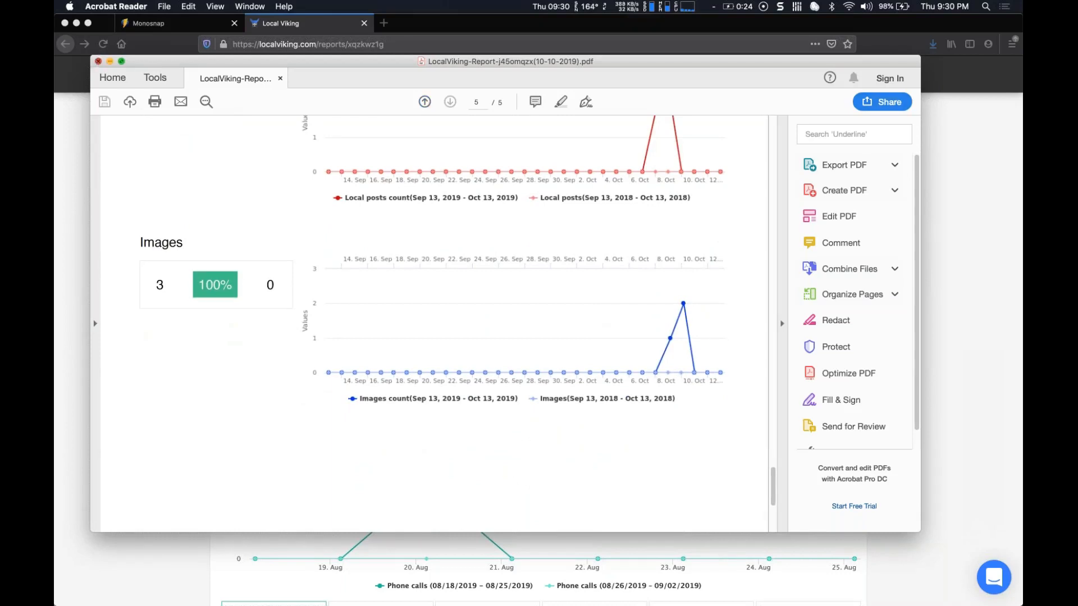
pyautogui.click(98, 60)
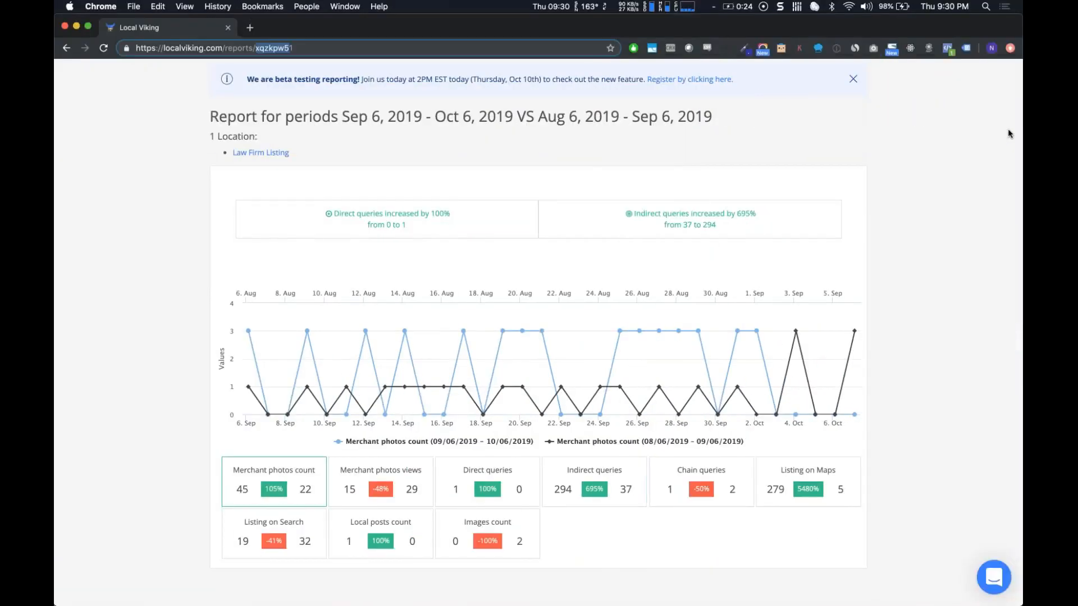
# Return to the Law Firm Listing report in Chrome and open the organization's Public Access settings
pyautogui.press('super+Tab')
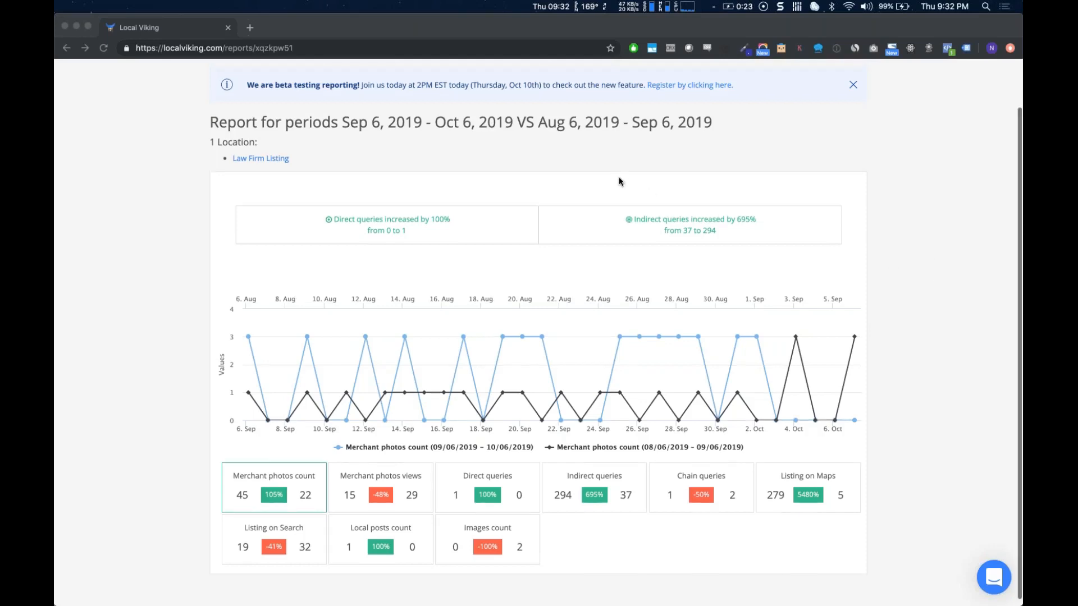
pyautogui.scroll(2, 816, 138)
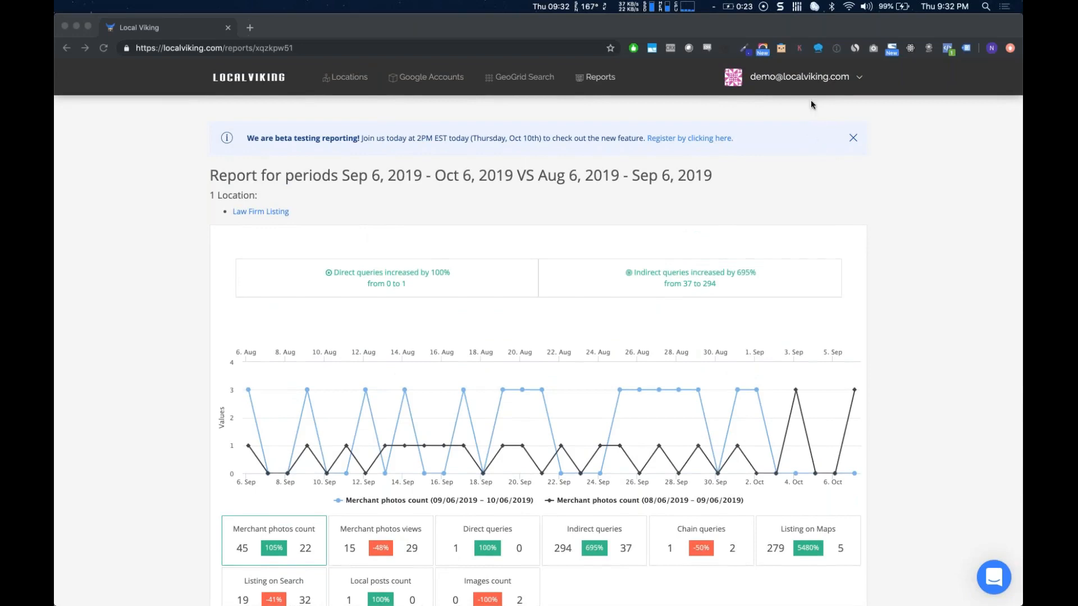
pyautogui.press('super+Tab')
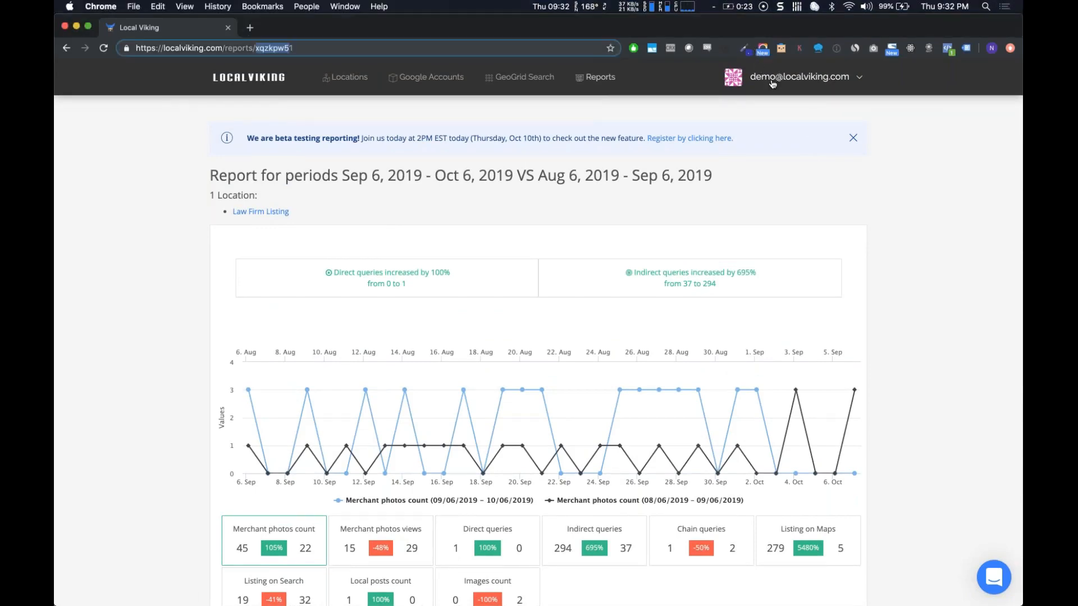
pyautogui.click(771, 83)
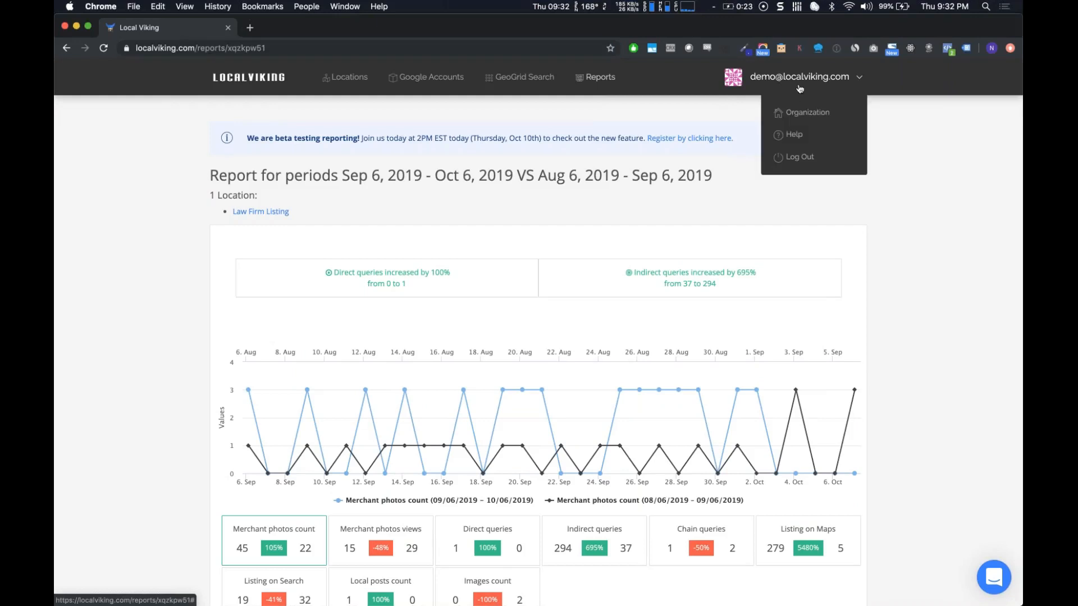
pyautogui.click(799, 114)
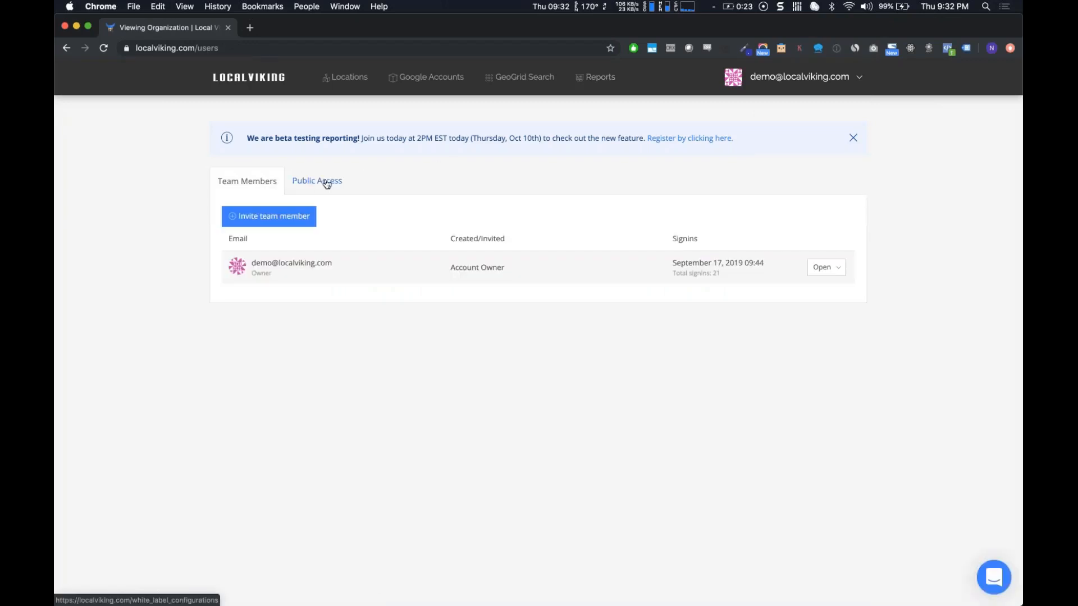
pyautogui.click(319, 181)
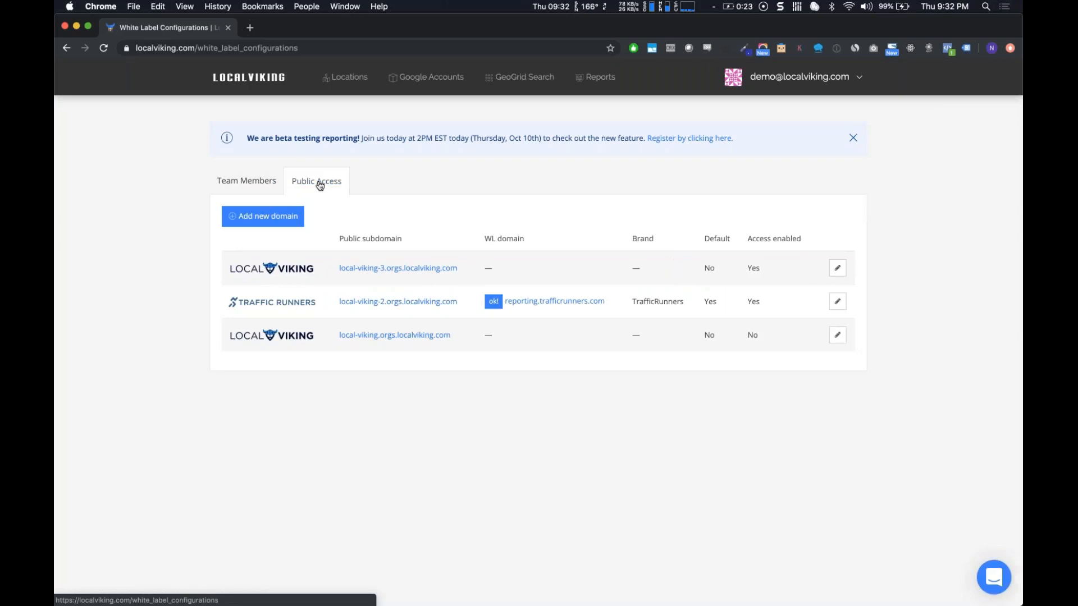
# Add a new public access domain and look over its white label domain, brand, email, color and logo settings
pyautogui.click(284, 222)
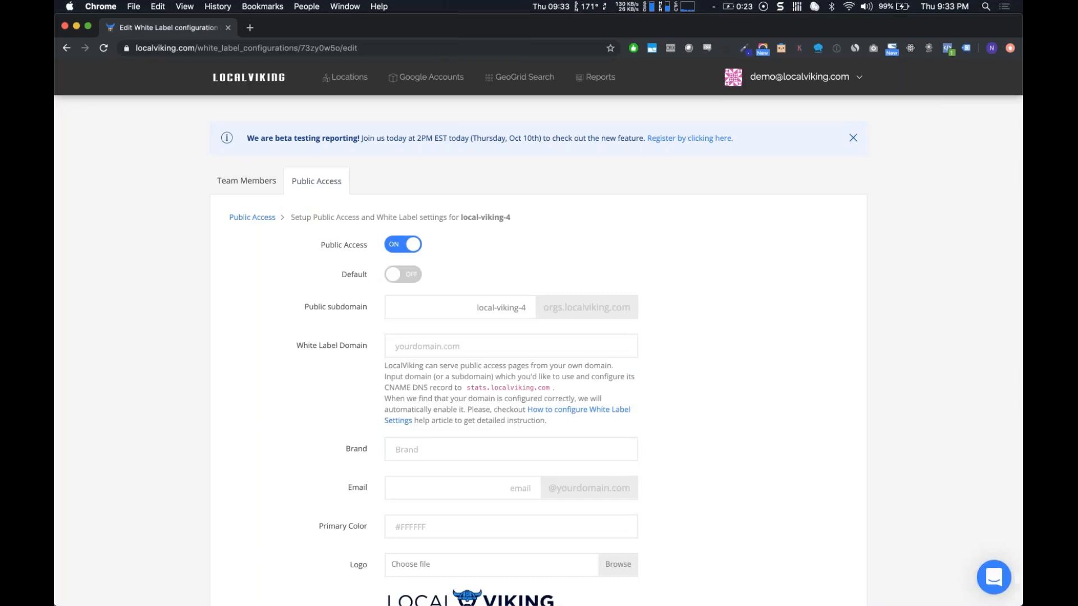
pyautogui.scroll(-3, 539, 337)
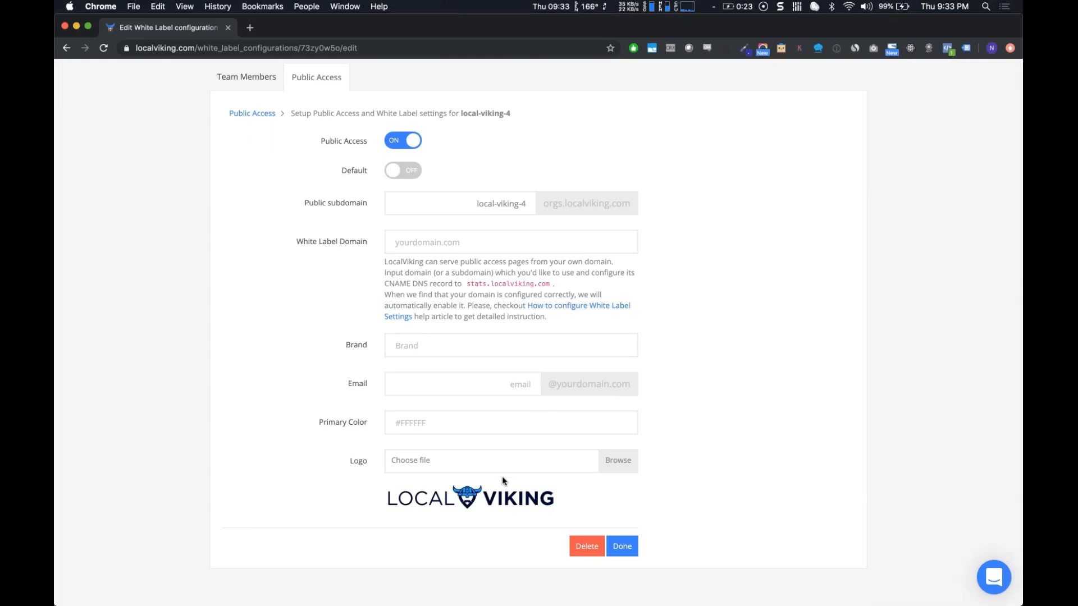
pyautogui.scroll(2, 502, 476)
pyautogui.scroll(3, 687, 456)
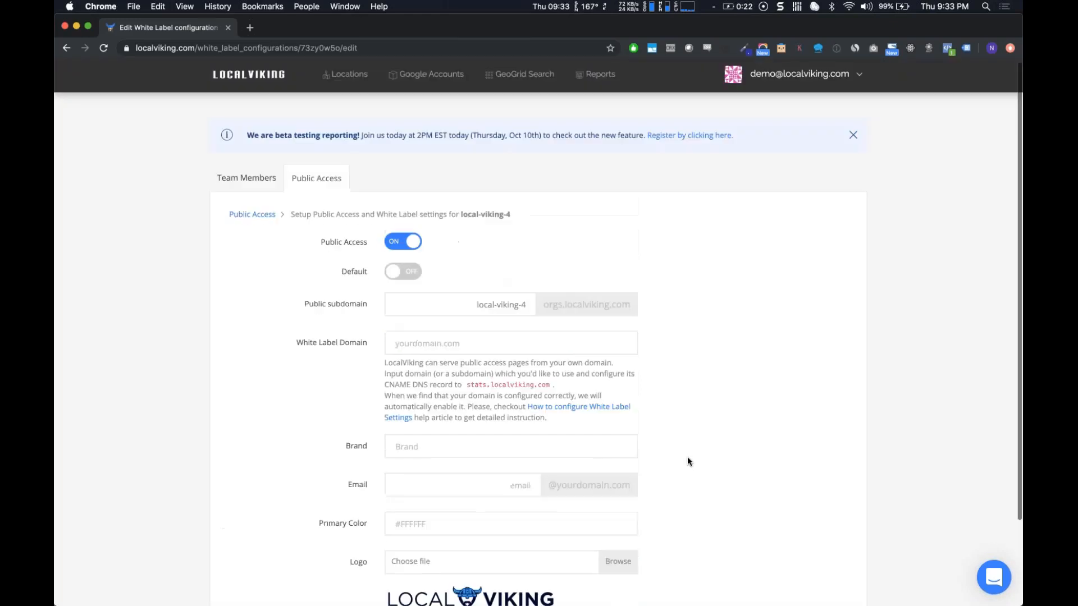
# Start a new report configuration and set its white label configuration to local-viking-2 / reporting.trafficrunners.com
pyautogui.click(608, 89)
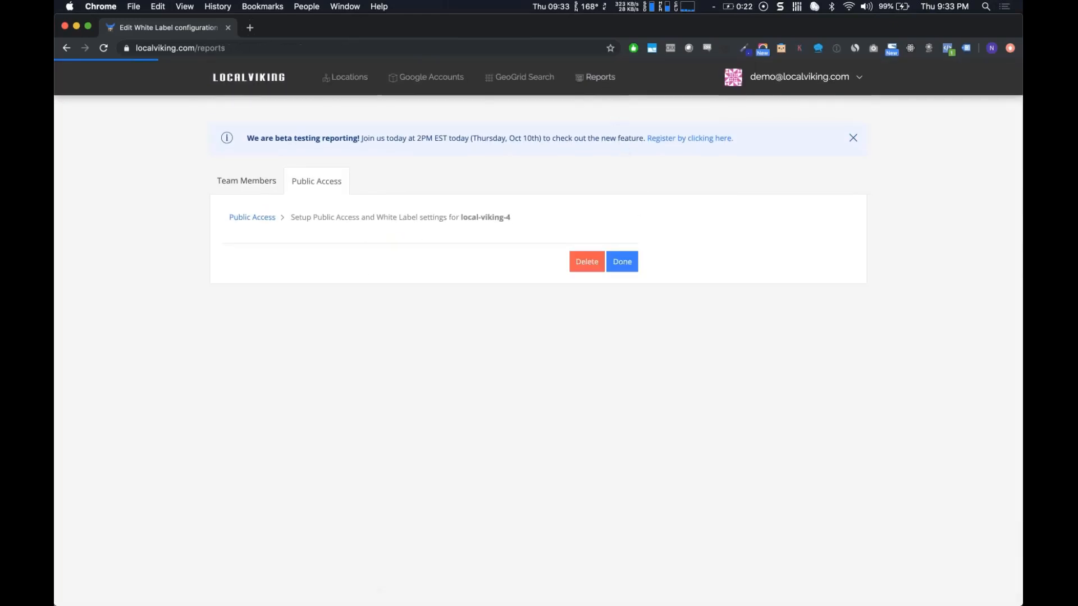
pyautogui.click(297, 180)
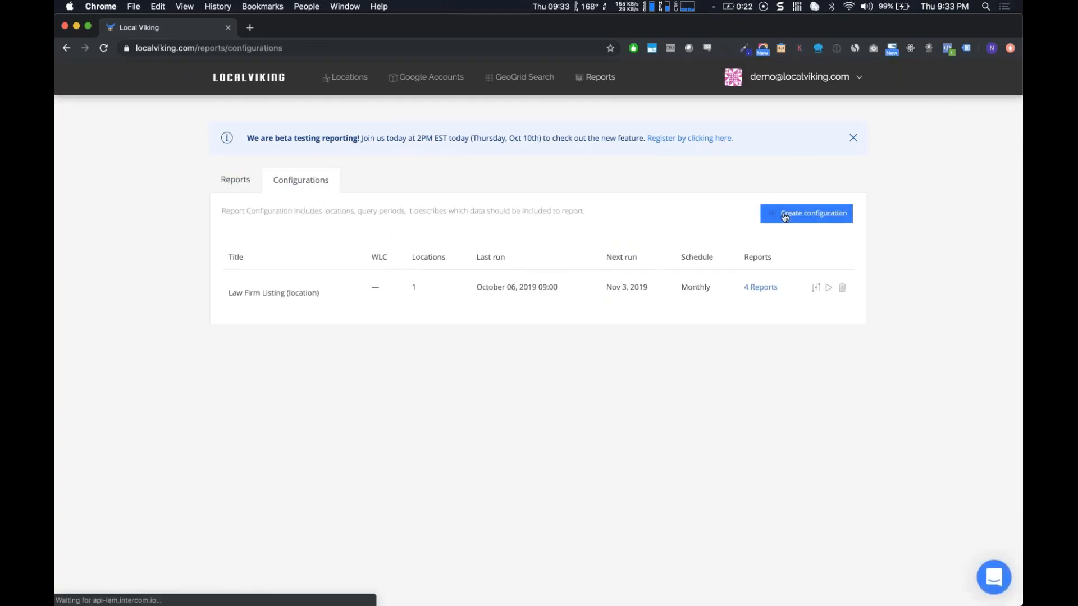
pyautogui.click(784, 217)
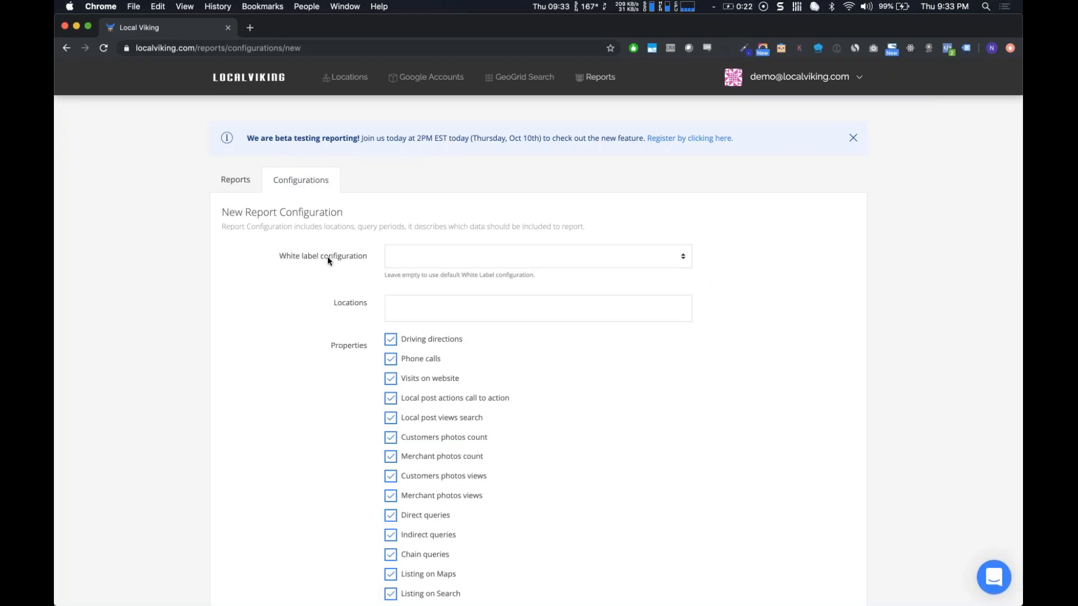
pyautogui.moveTo(280, 257); pyautogui.dragTo(365, 267)
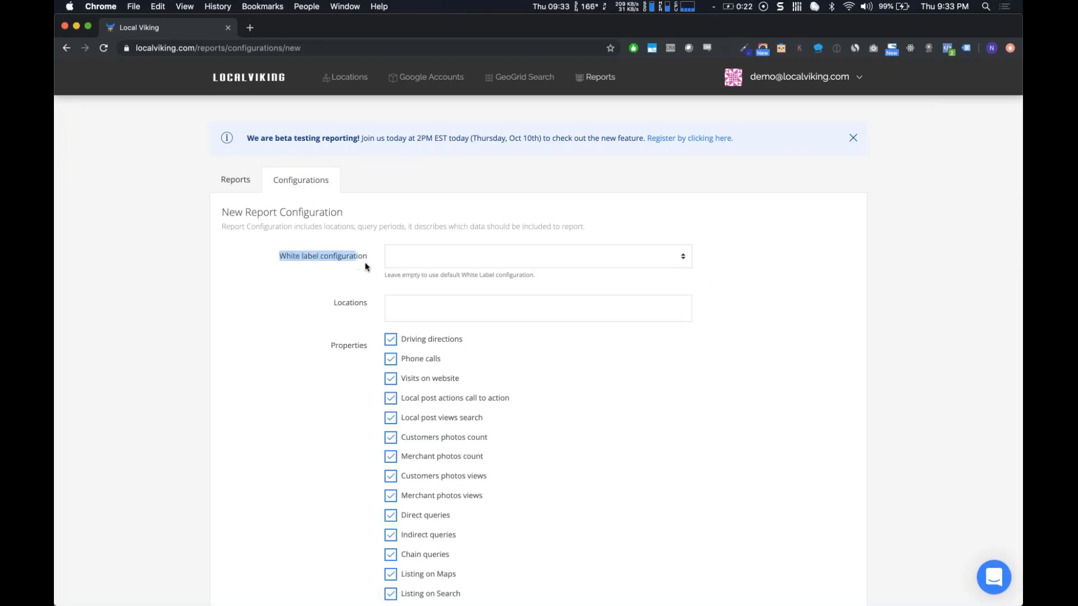
pyautogui.click(570, 257)
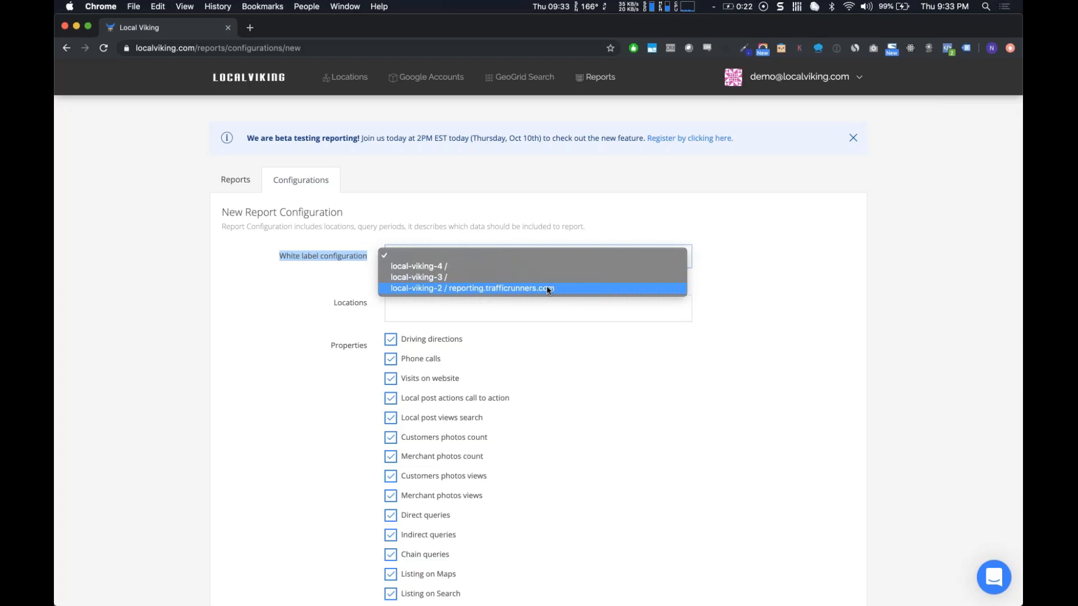
pyautogui.click(474, 287)
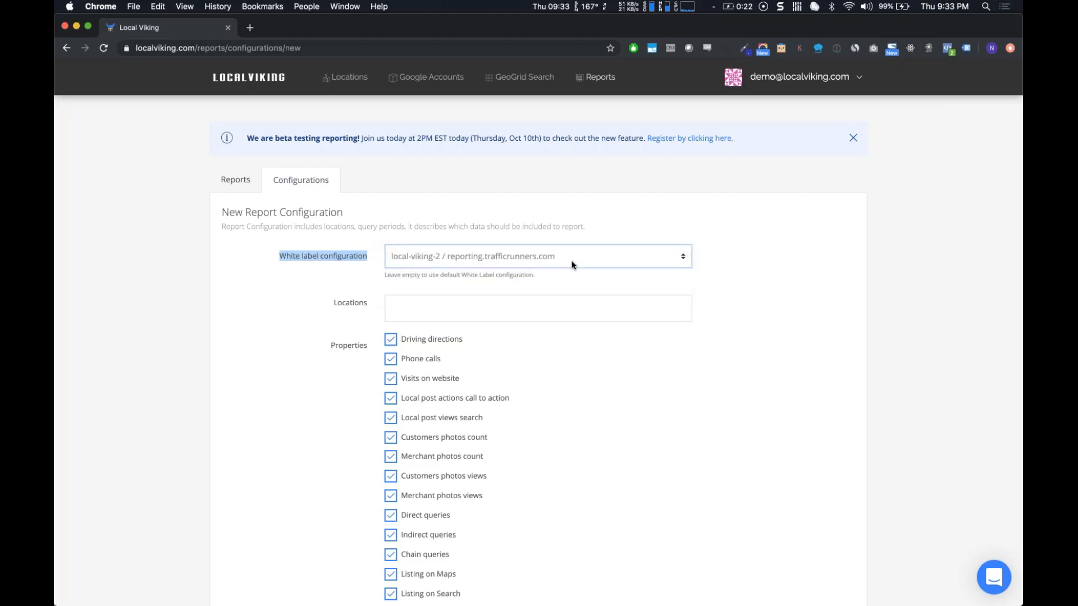
pyautogui.rightClick(486, 276)
pyautogui.click(315, 253)
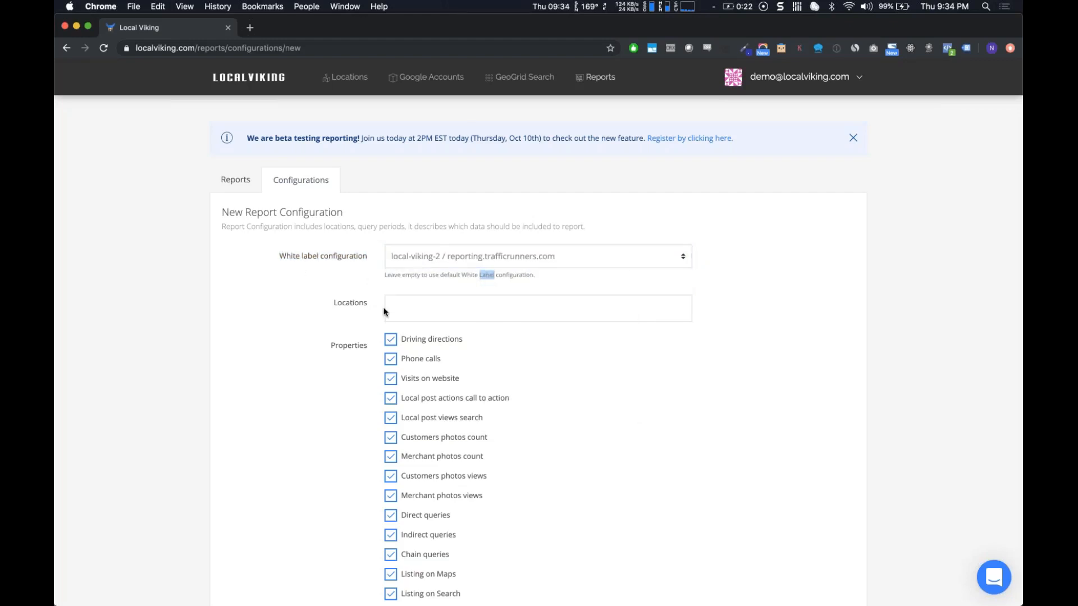
pyautogui.scroll(-2, 385, 312)
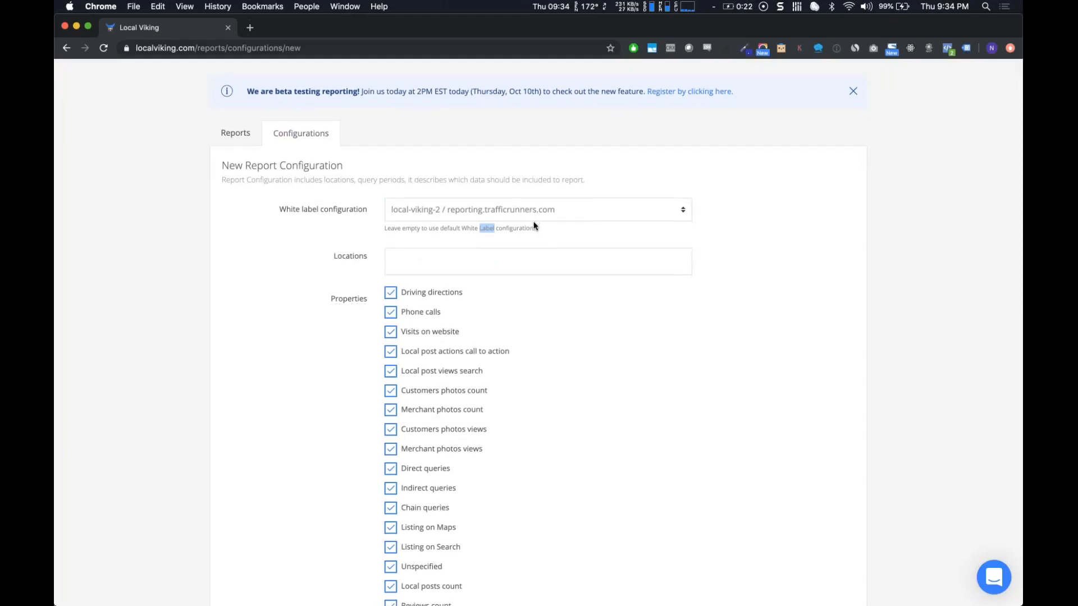
pyautogui.scroll(1, 538, 233)
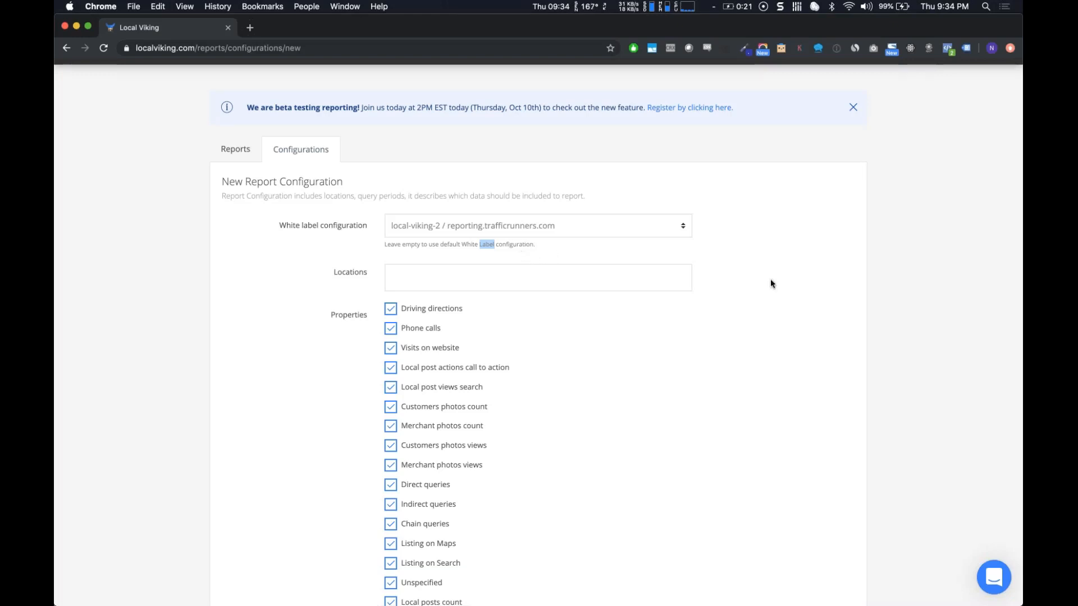
# Highlight the announcement about beta testing reporting above the new report configuration form
pyautogui.click(882, 263)
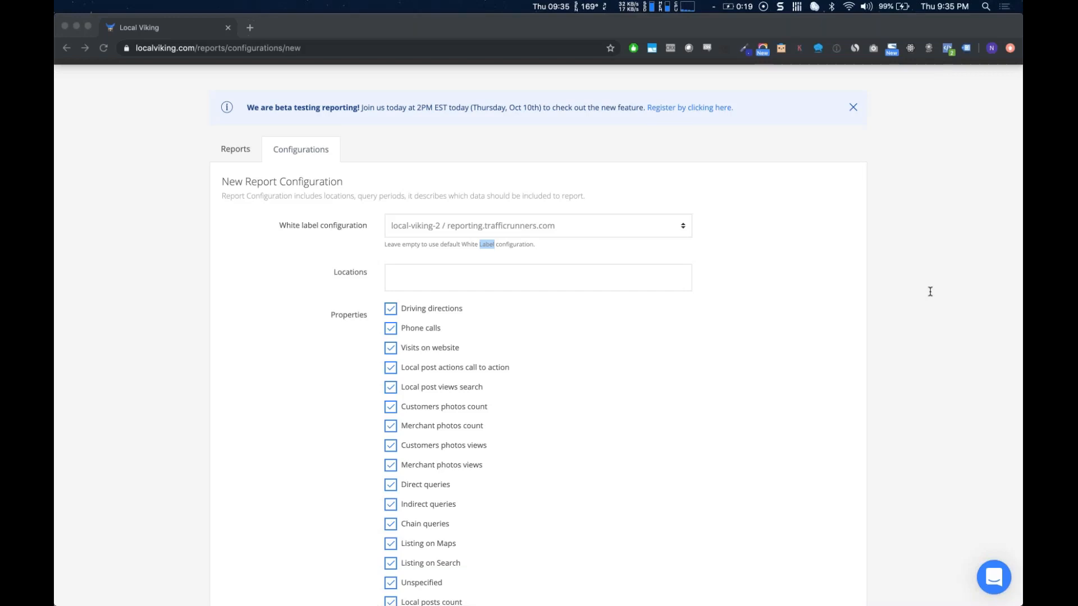
pyautogui.click(474, 102)
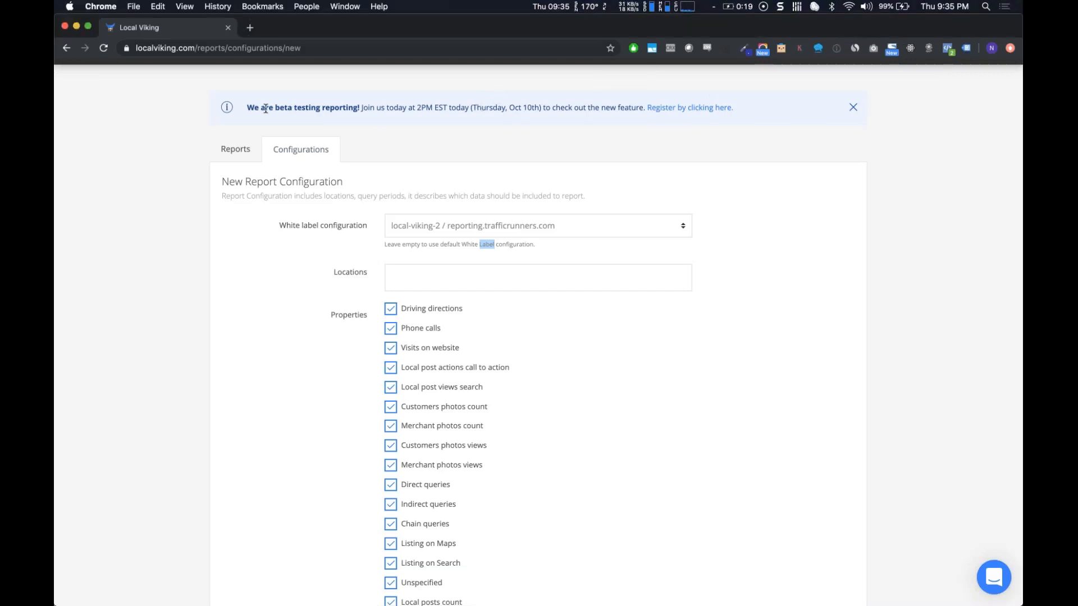
pyautogui.moveTo(249, 108); pyautogui.dragTo(632, 113)
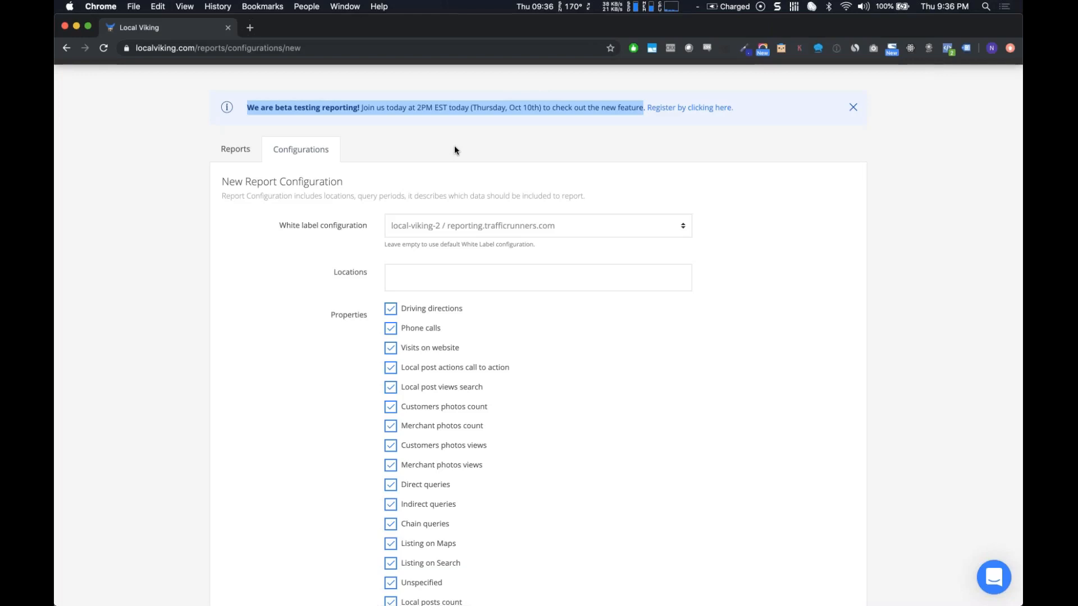
# Open the Law Firm Listing location and highlight its Keywords heading and part of the tracked keyword lawyer near me
pyautogui.click(403, 141)
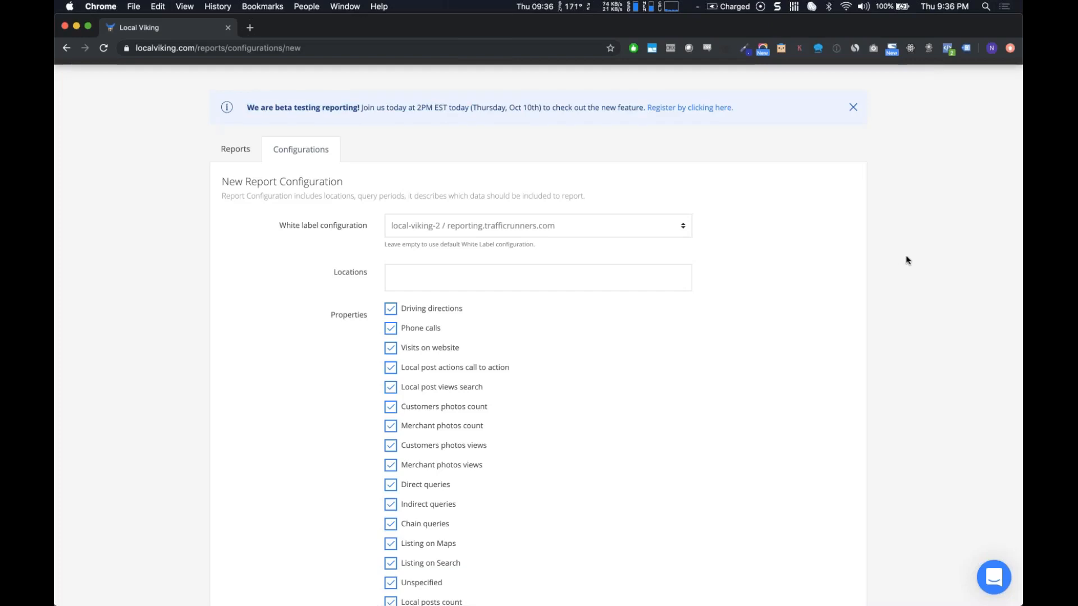
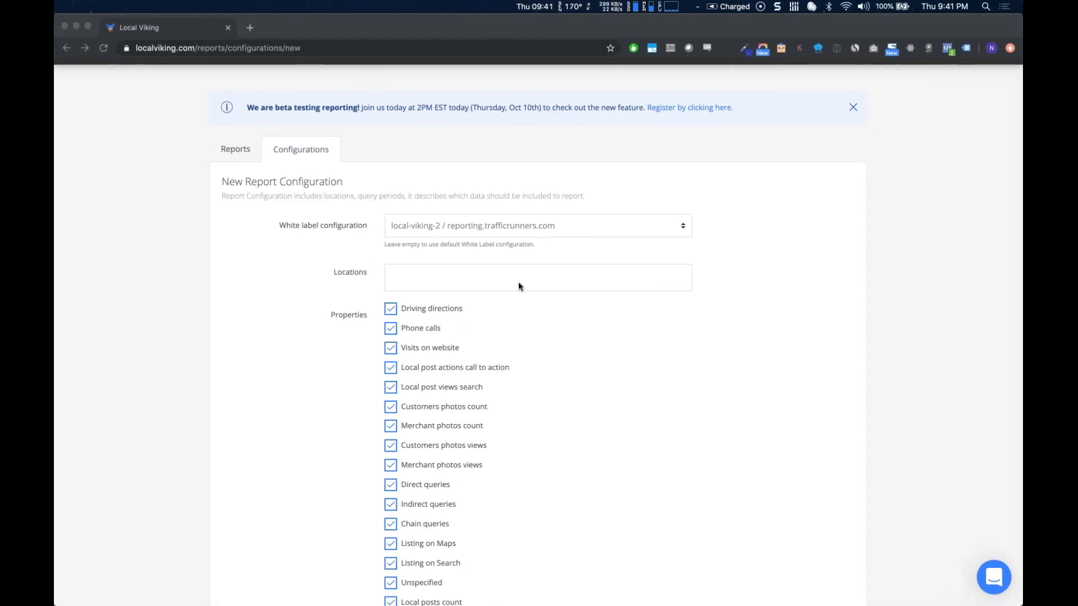
pyautogui.scroll(1, 517, 282)
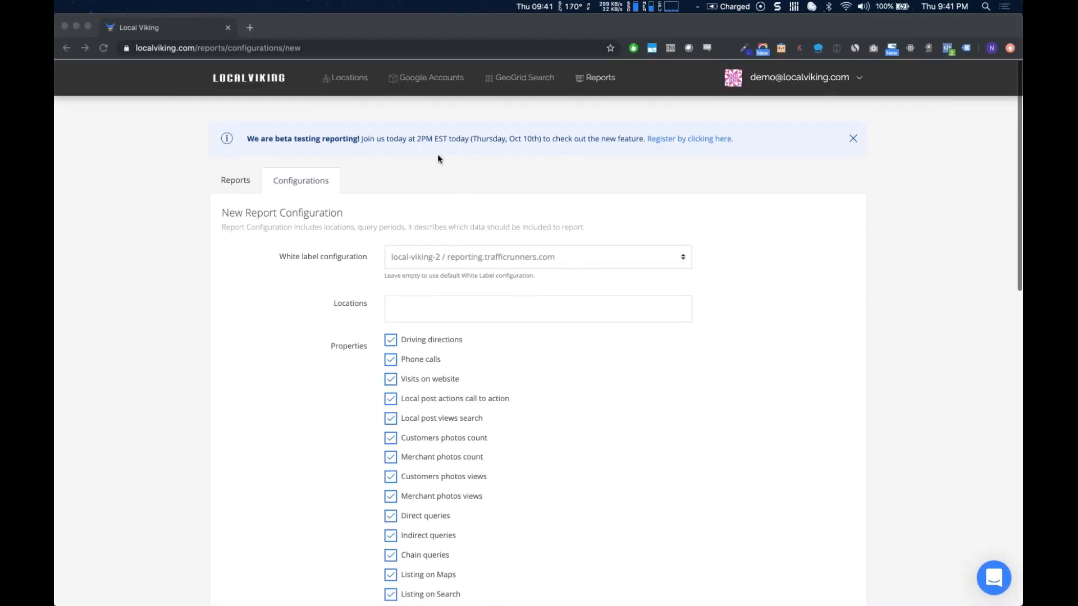
pyautogui.click(345, 78)
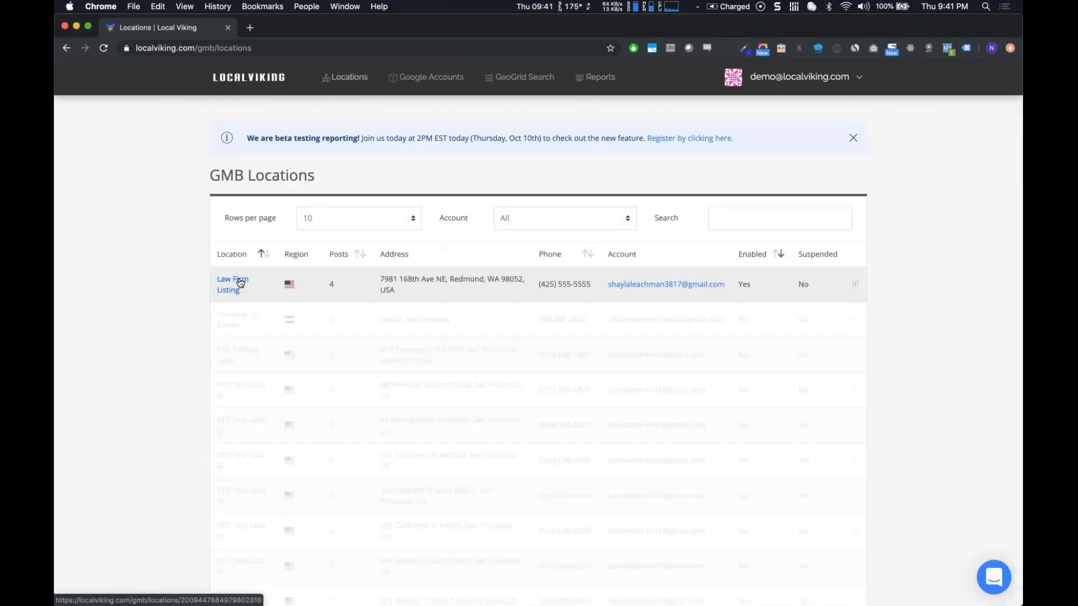
pyautogui.click(233, 280)
pyautogui.scroll(-10, 504, 396)
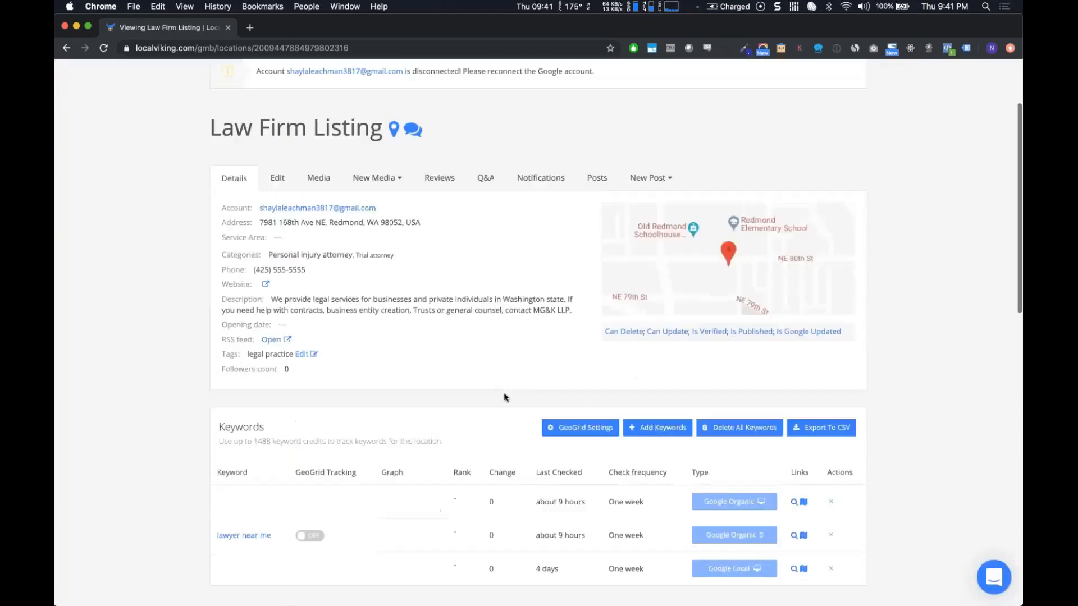
pyautogui.scroll(2, 504, 397)
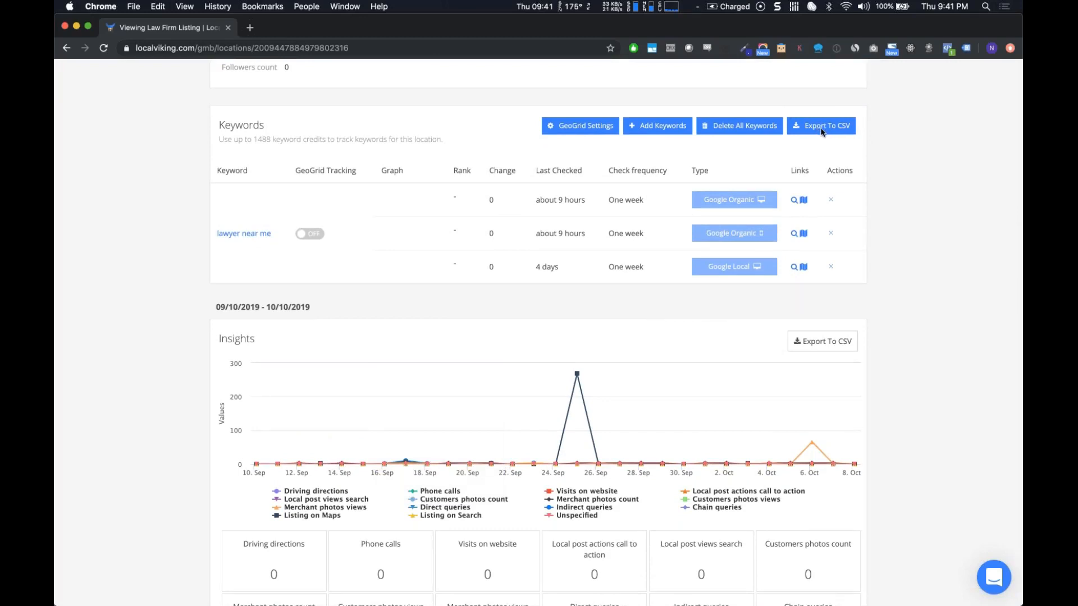
pyautogui.moveTo(247, 131); pyautogui.dragTo(447, 150)
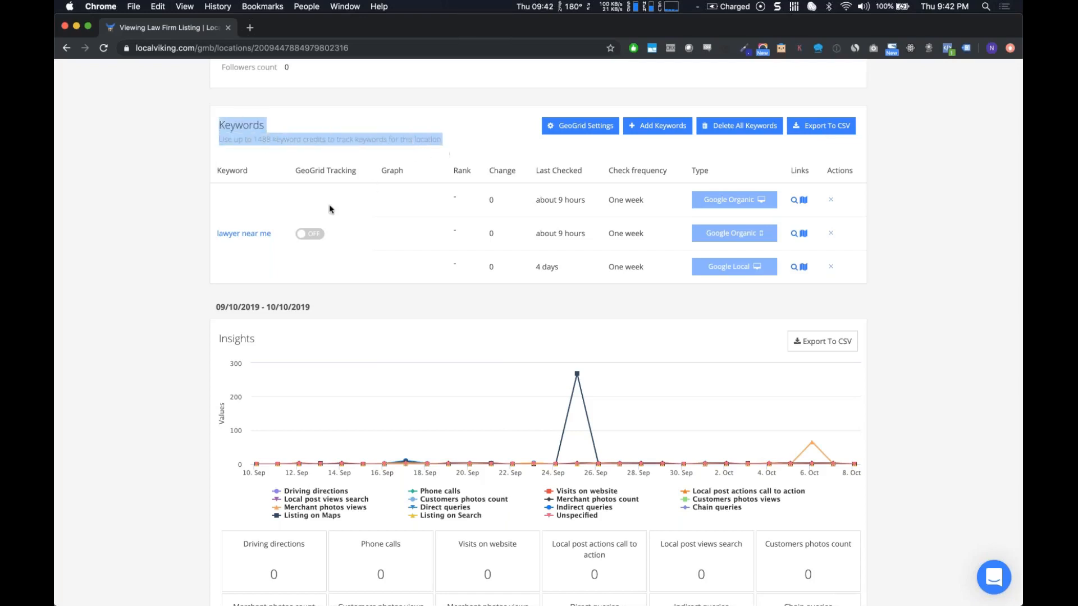
pyautogui.moveTo(275, 237); pyautogui.dragTo(242, 235)
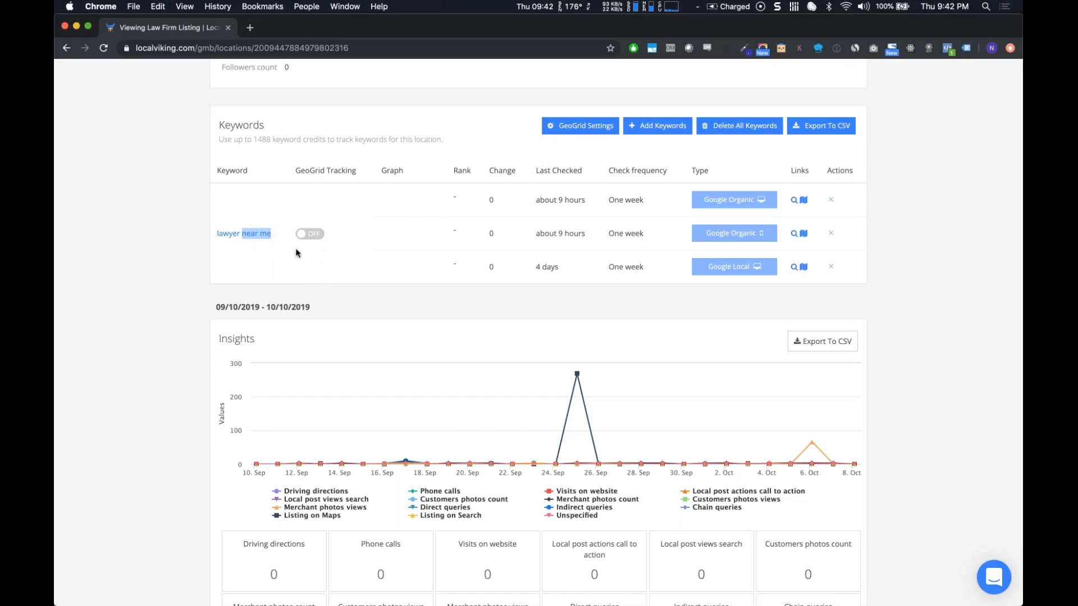
# In the location's GeoGrid settings, switch the distance unit to miles, choose 1mi, and set the weekly tracking day to Monday
pyautogui.click(586, 126)
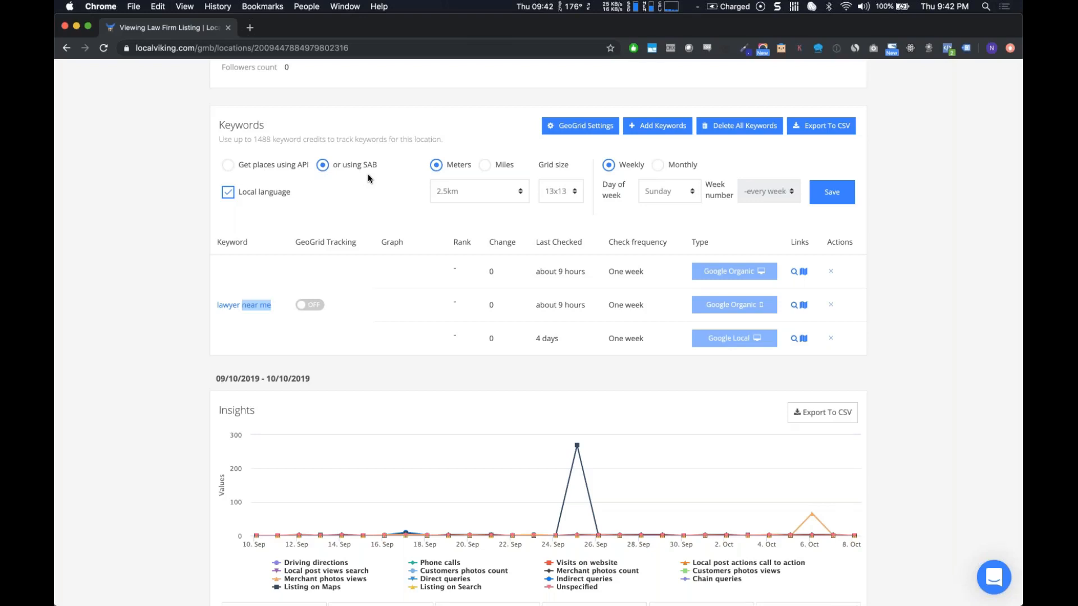
pyautogui.click(486, 167)
pyautogui.click(493, 195)
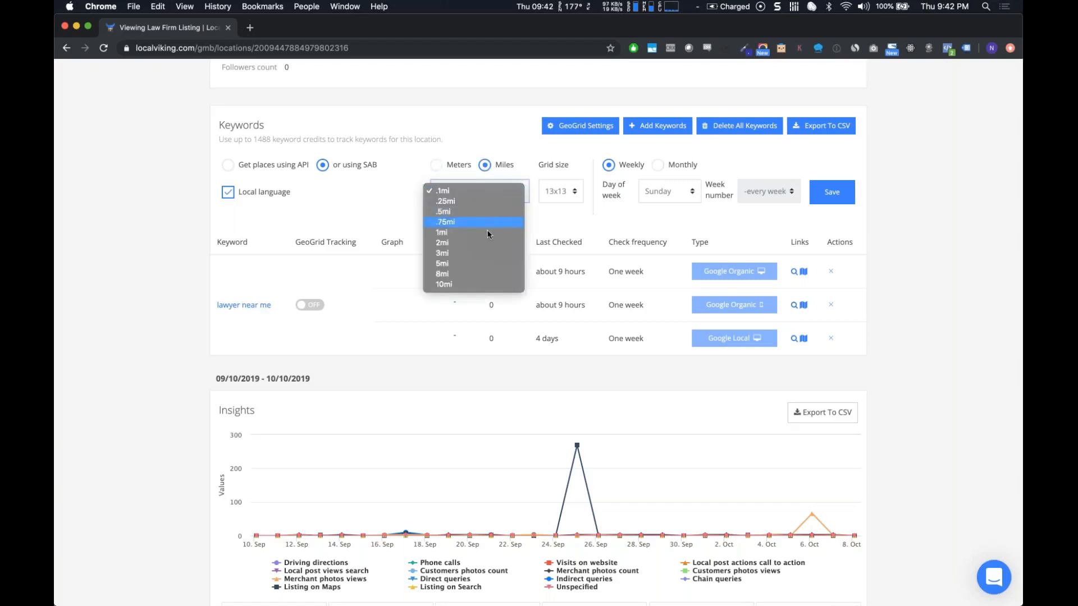
pyautogui.click(487, 233)
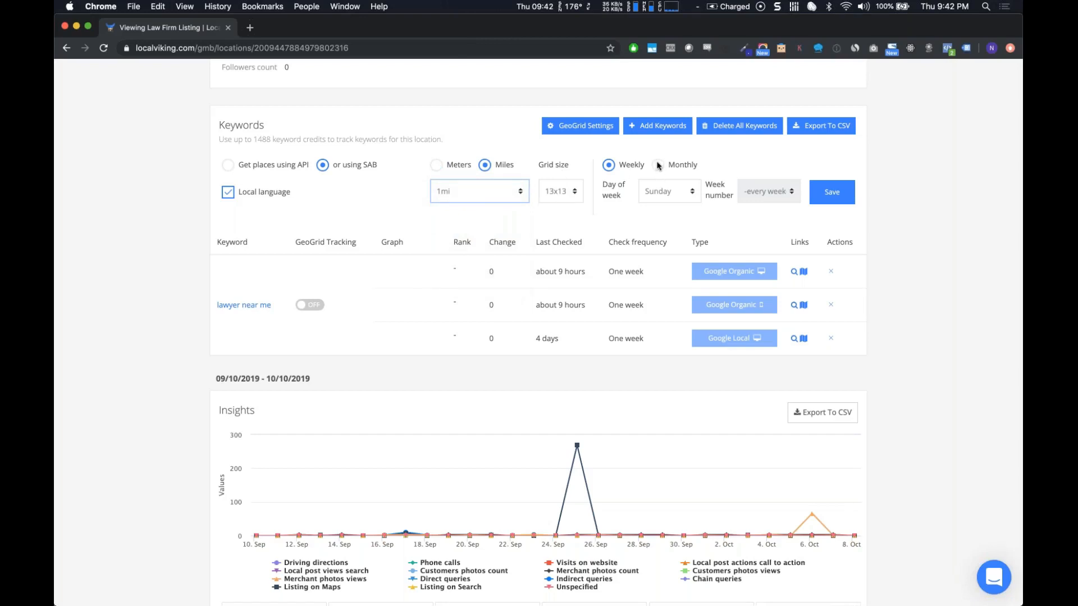
pyautogui.click(675, 192)
pyautogui.click(674, 200)
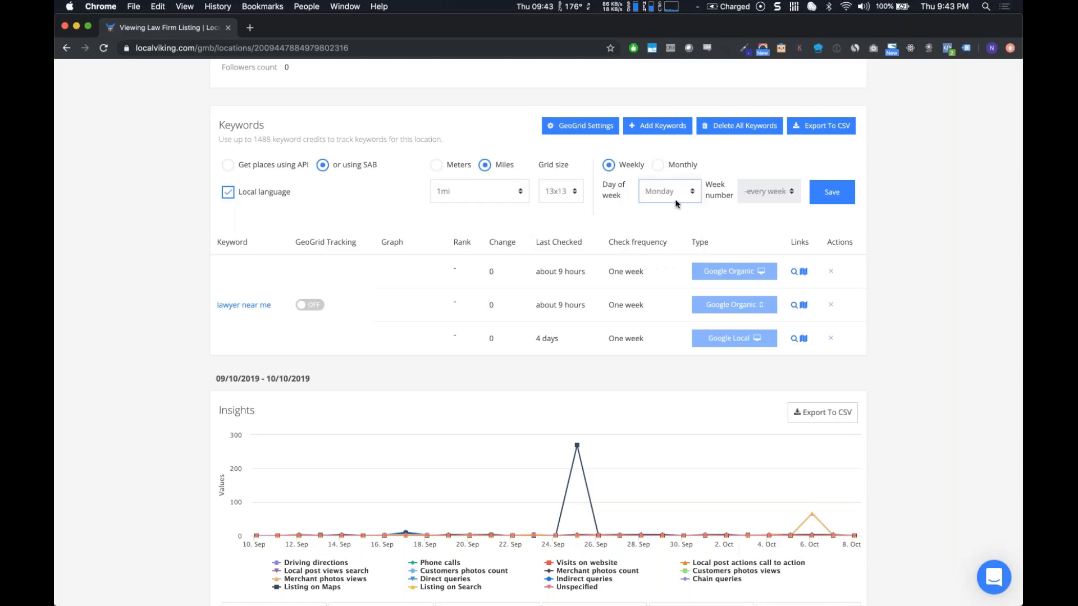
pyautogui.click(817, 191)
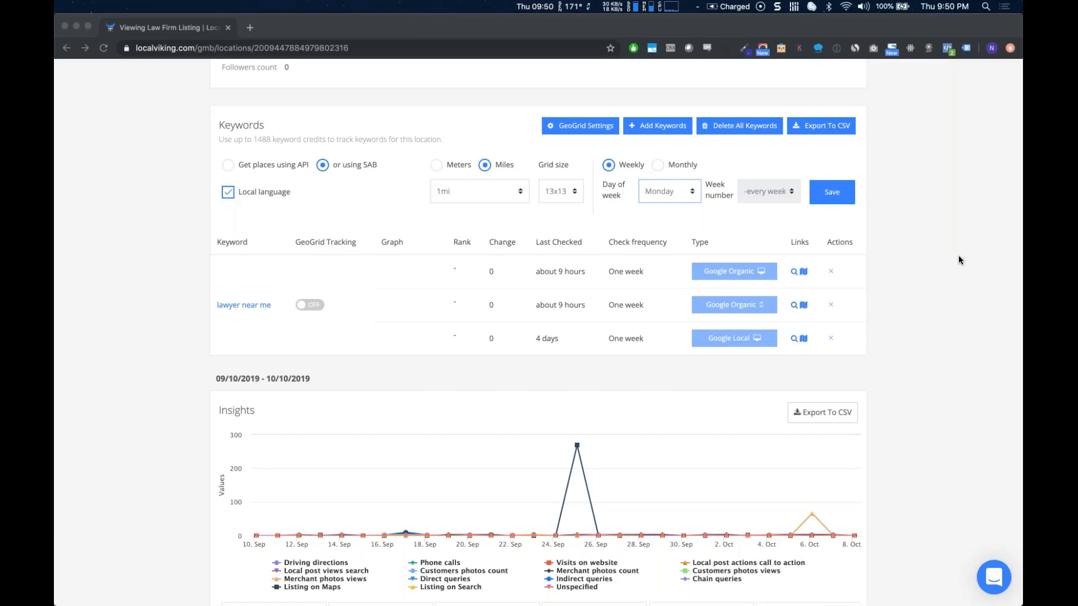
# For the Insights date range, enable comparison and select 2019-08-12 to 2019-08-31 as the comparison period
pyautogui.scroll(-2, 344, 370)
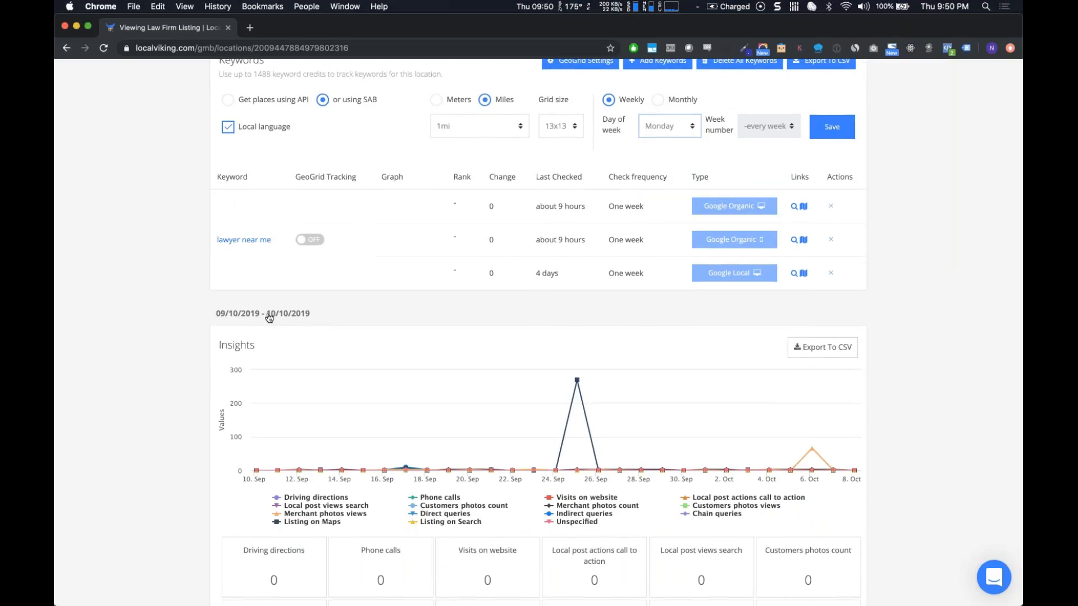
pyautogui.click(270, 314)
pyautogui.scroll(-2, 494, 328)
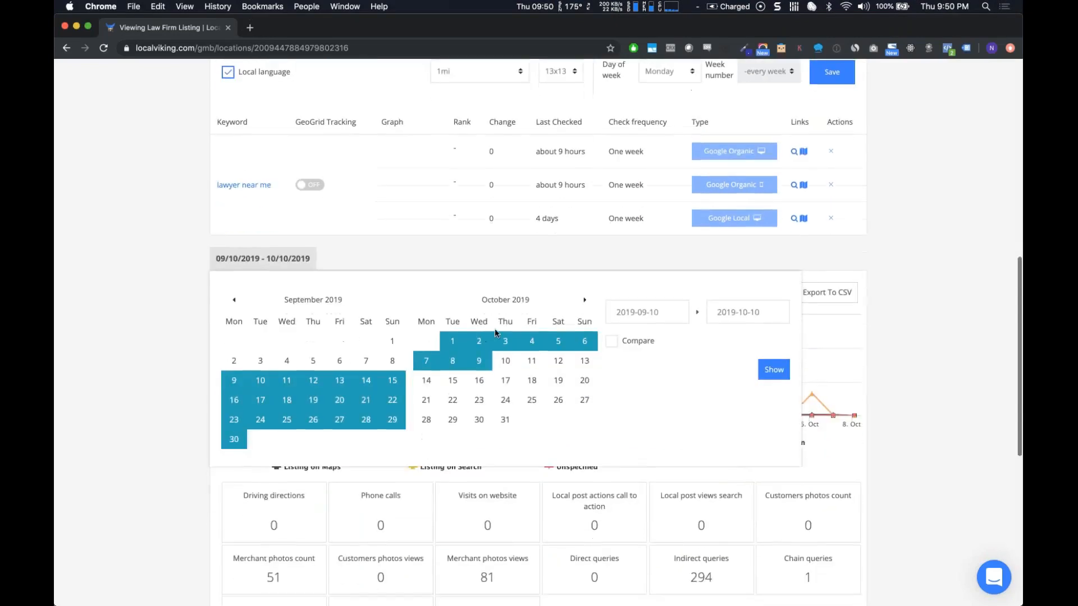
pyautogui.click(610, 341)
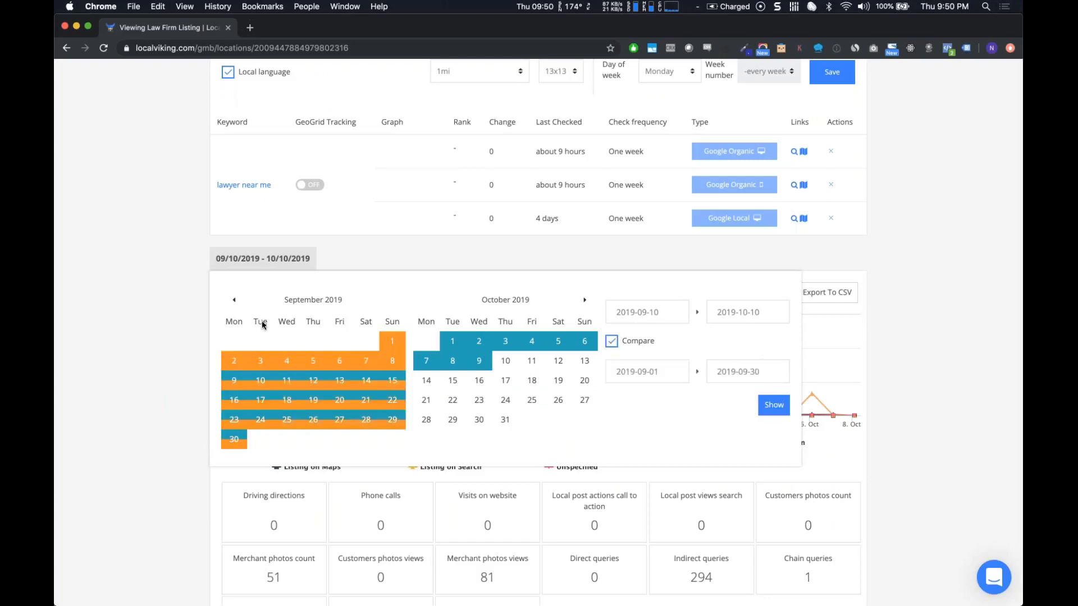
pyautogui.click(234, 301)
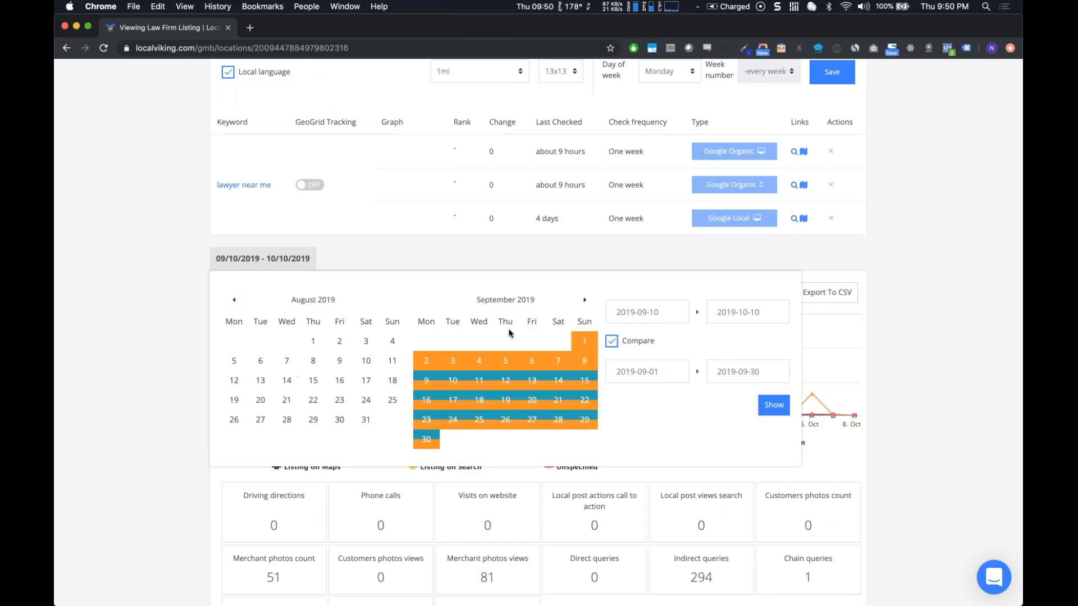
pyautogui.click(234, 380)
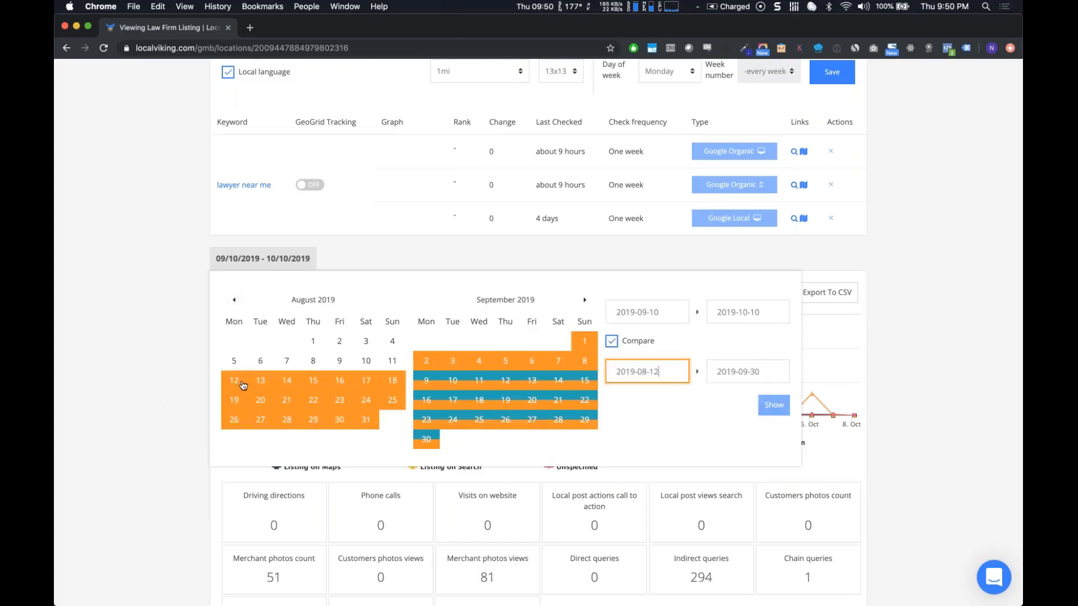
pyautogui.click(366, 399)
pyautogui.click(365, 419)
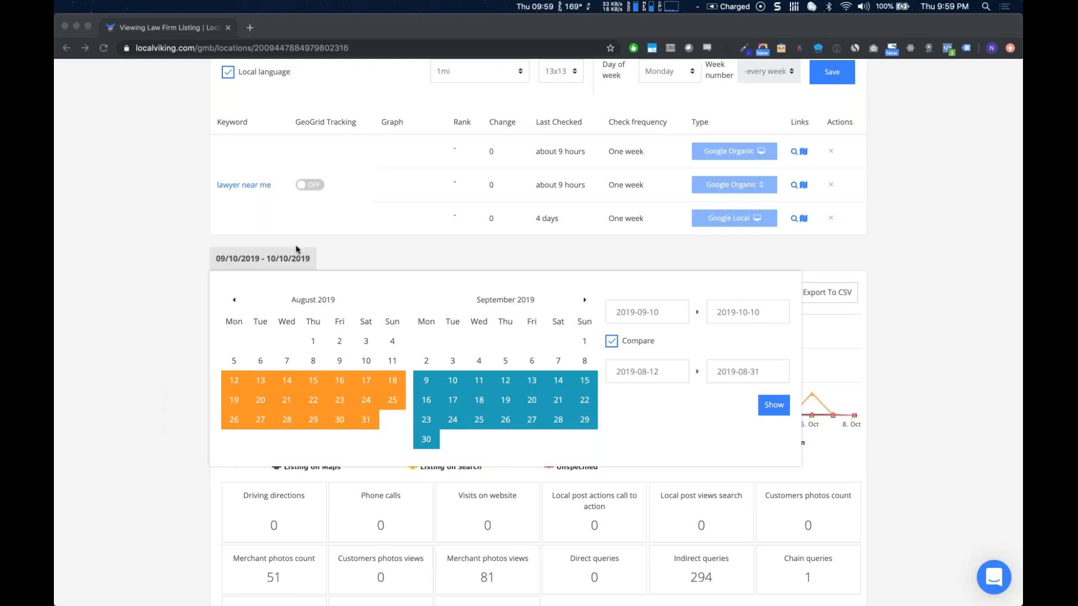
# Close the date range selection and review the Insights metrics, highlighting Driving directions and Indirect queries
pyautogui.scroll(-2, 272, 445)
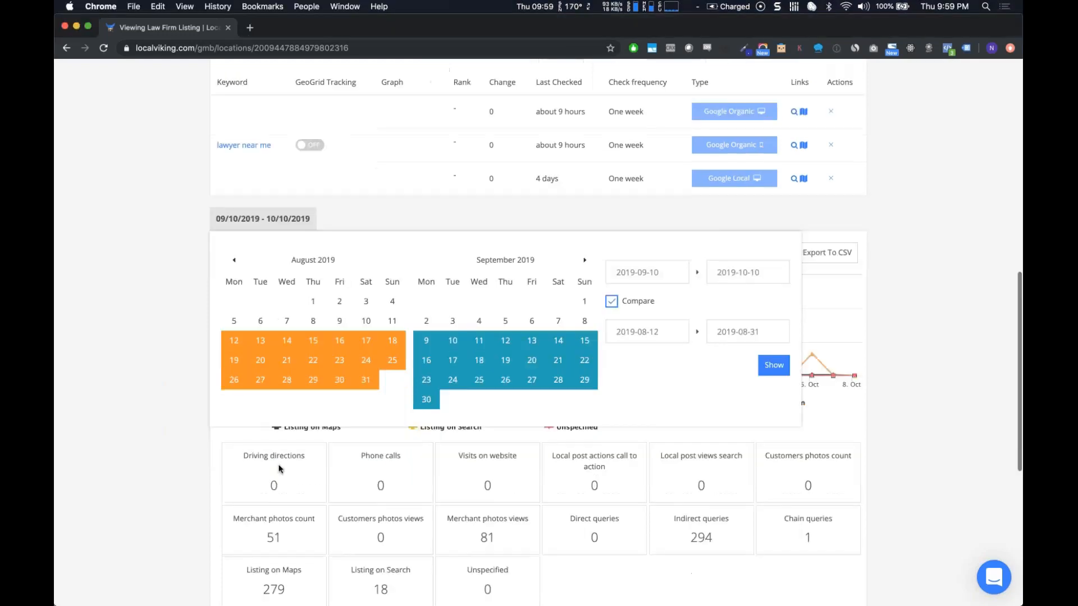
pyautogui.doubleClick(288, 445)
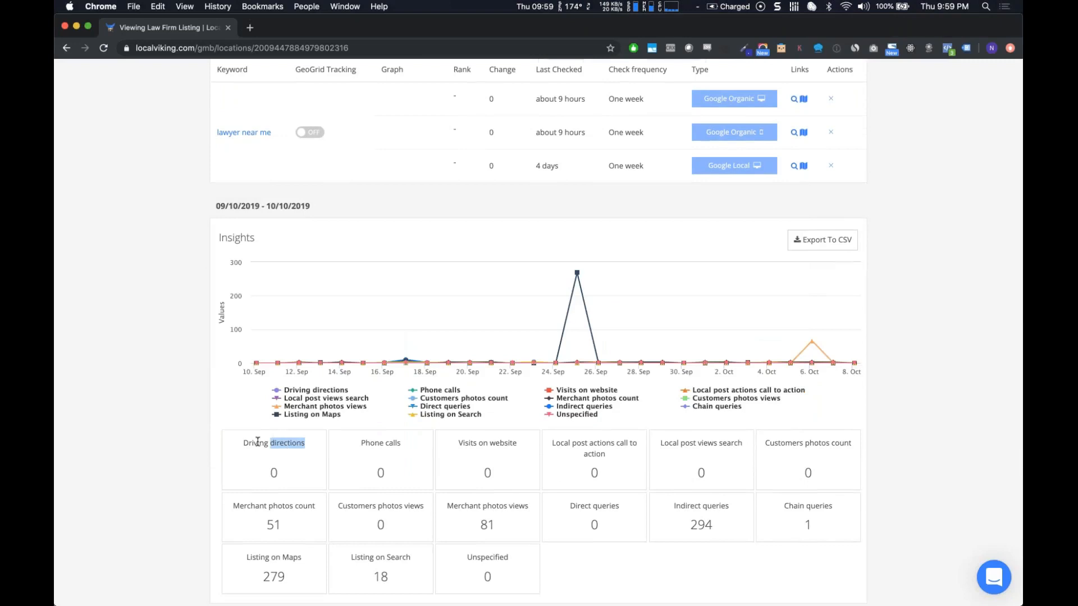
pyautogui.click(296, 444)
pyautogui.scroll(-1, 303, 443)
pyautogui.scroll(2, 369, 460)
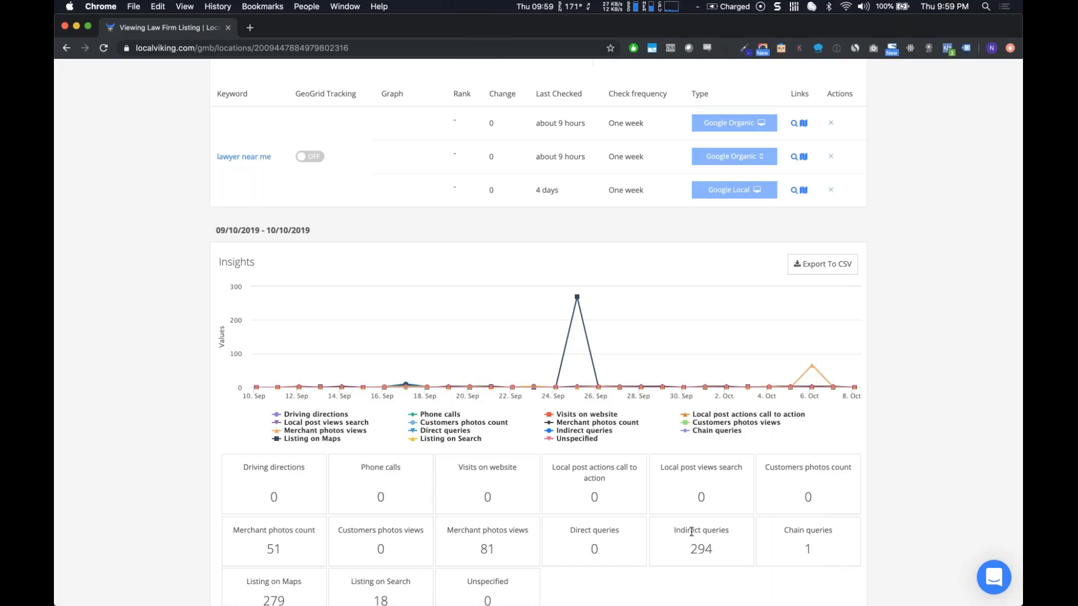
pyautogui.moveTo(674, 532); pyautogui.dragTo(727, 530)
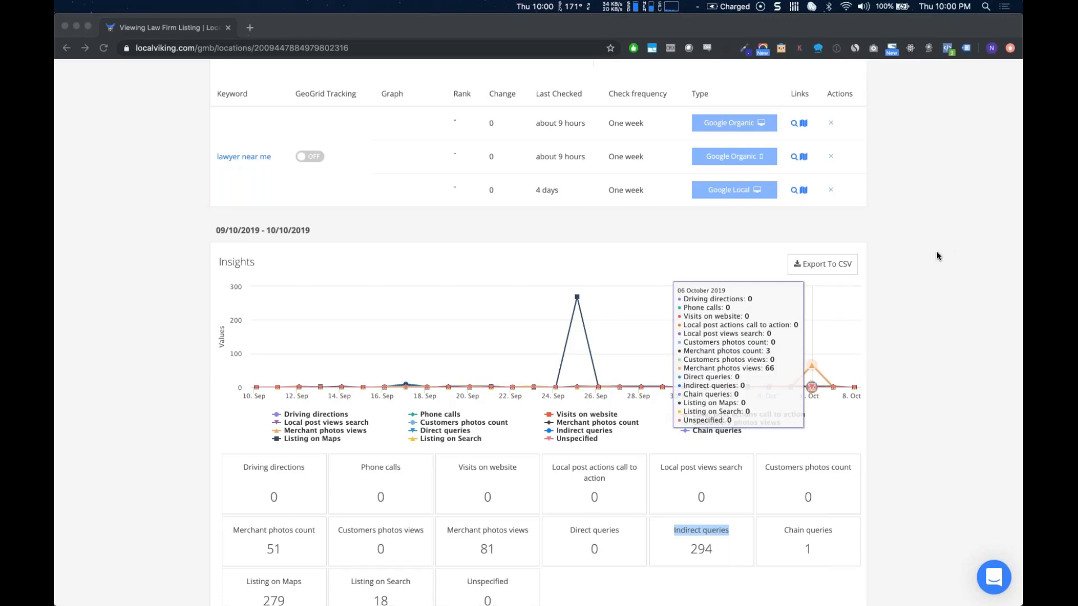
# Open GeoGrid Search and set up a Place ID search with test as both the place and the keyword, using SAB
pyautogui.scroll(3, 394, 233)
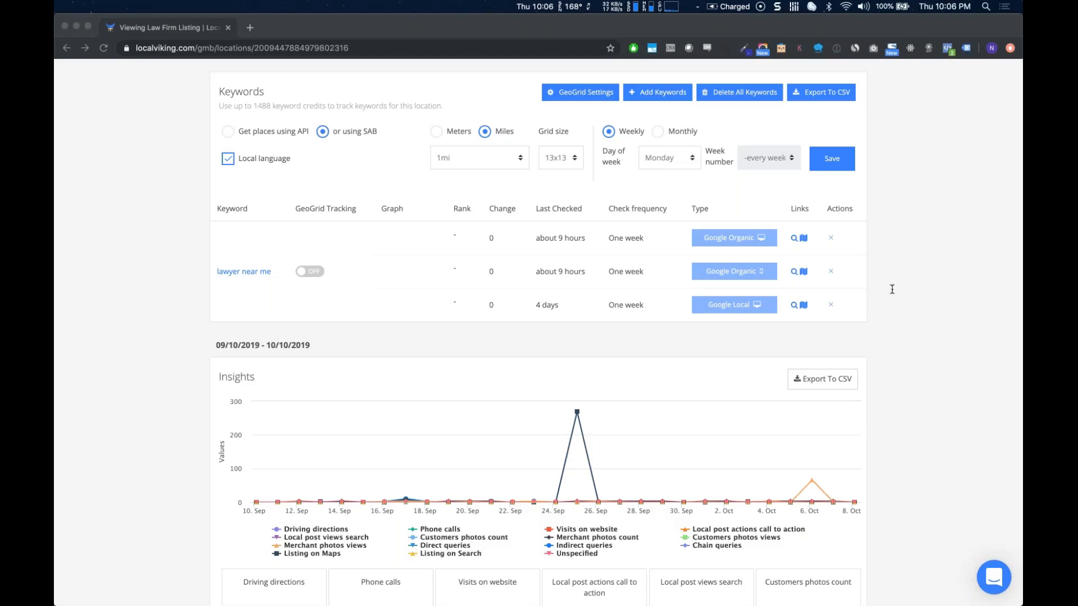
pyautogui.scroll(3, 512, 236)
pyautogui.scroll(5, 505, 180)
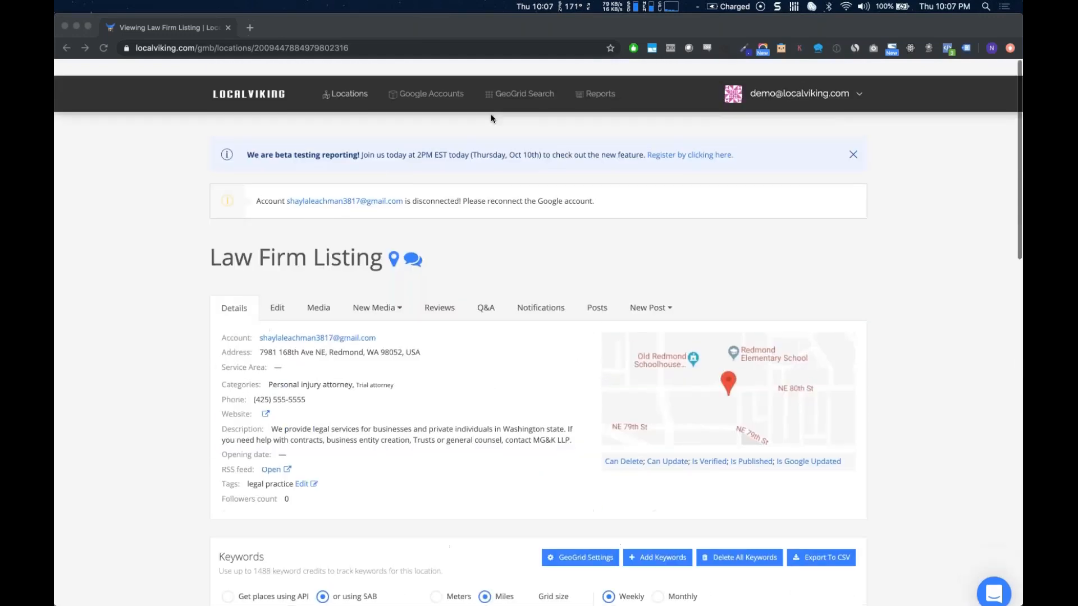
pyautogui.click(525, 77)
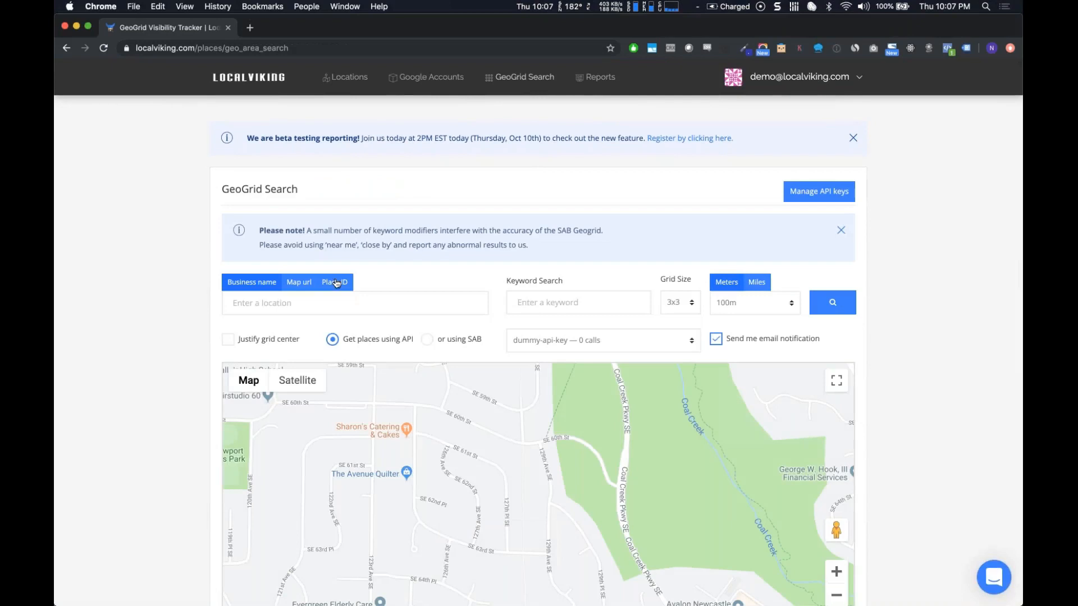
pyautogui.click(321, 303)
pyautogui.write('test')
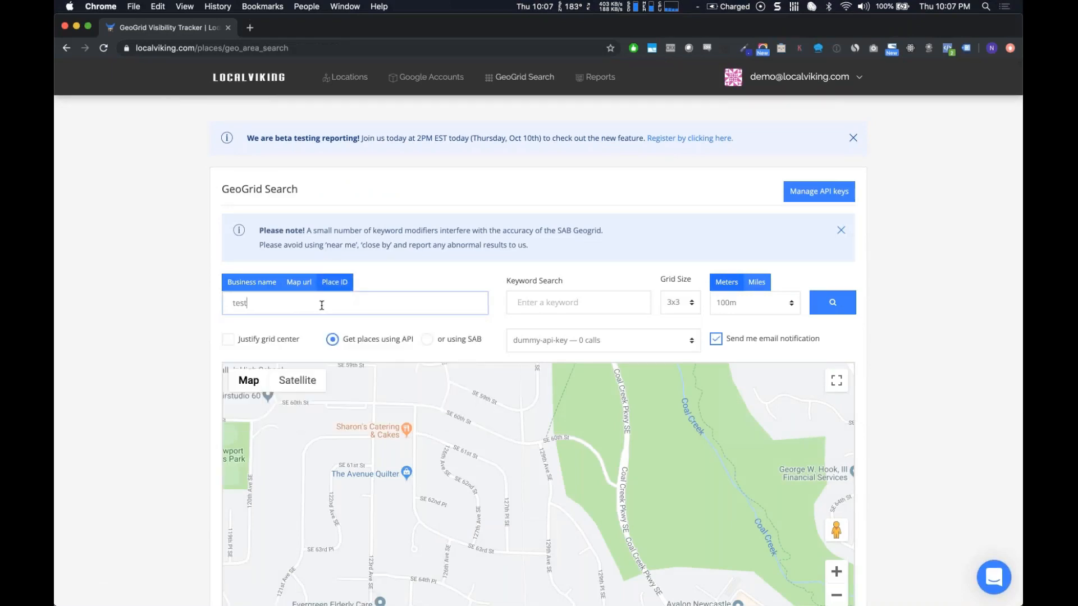
pyautogui.press('Return')
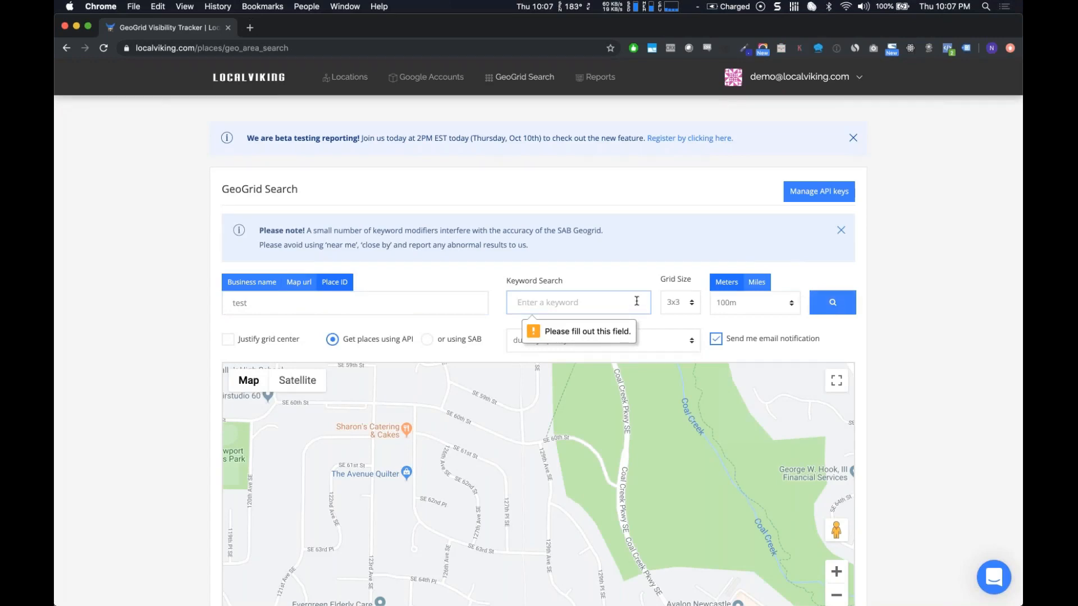
pyautogui.write('test')
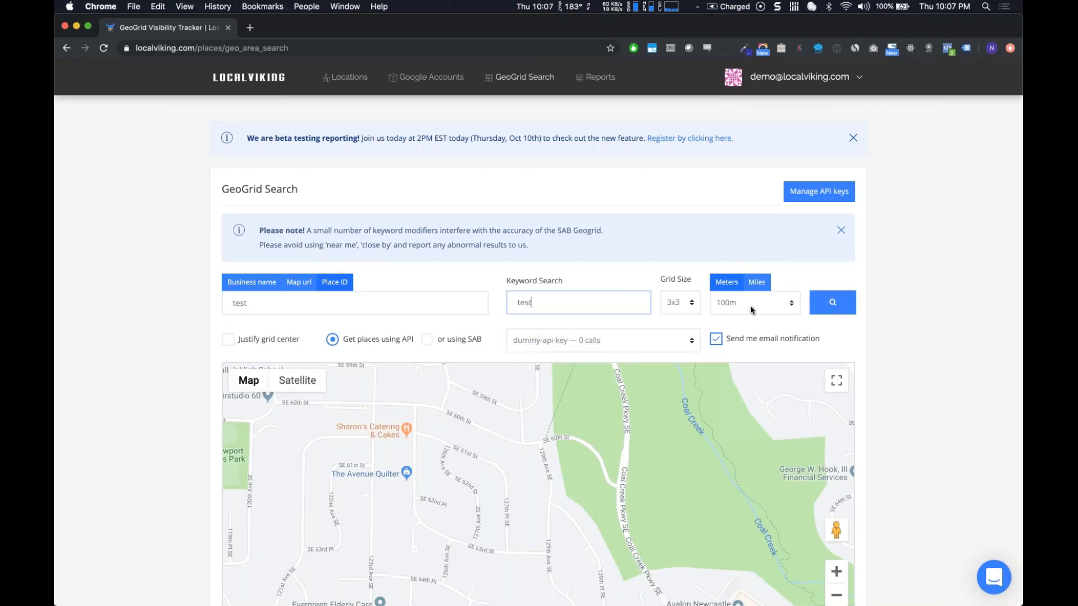
pyautogui.click(429, 339)
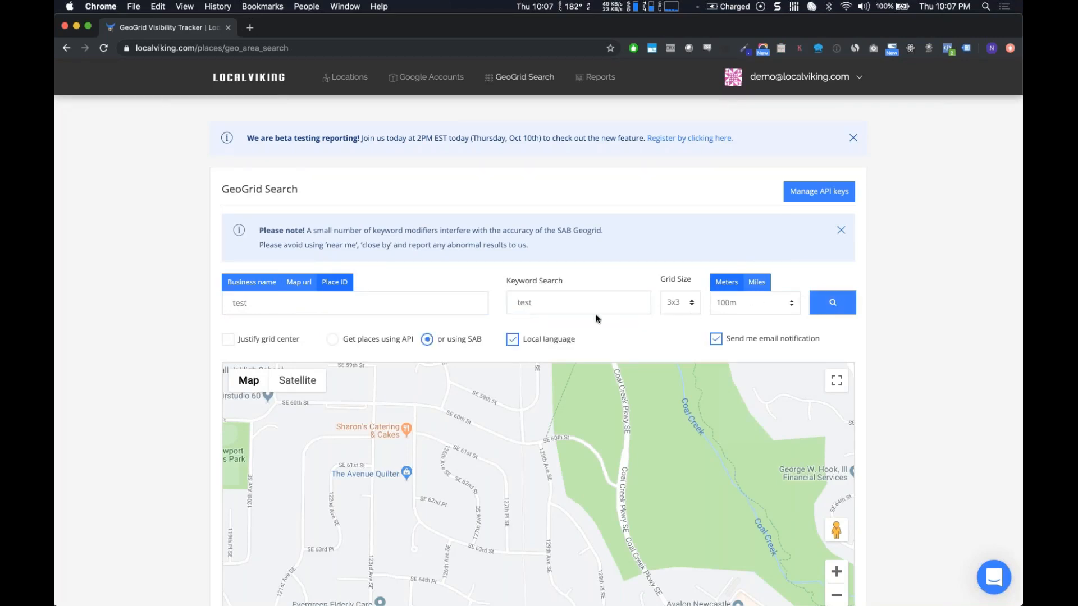
pyautogui.click(824, 313)
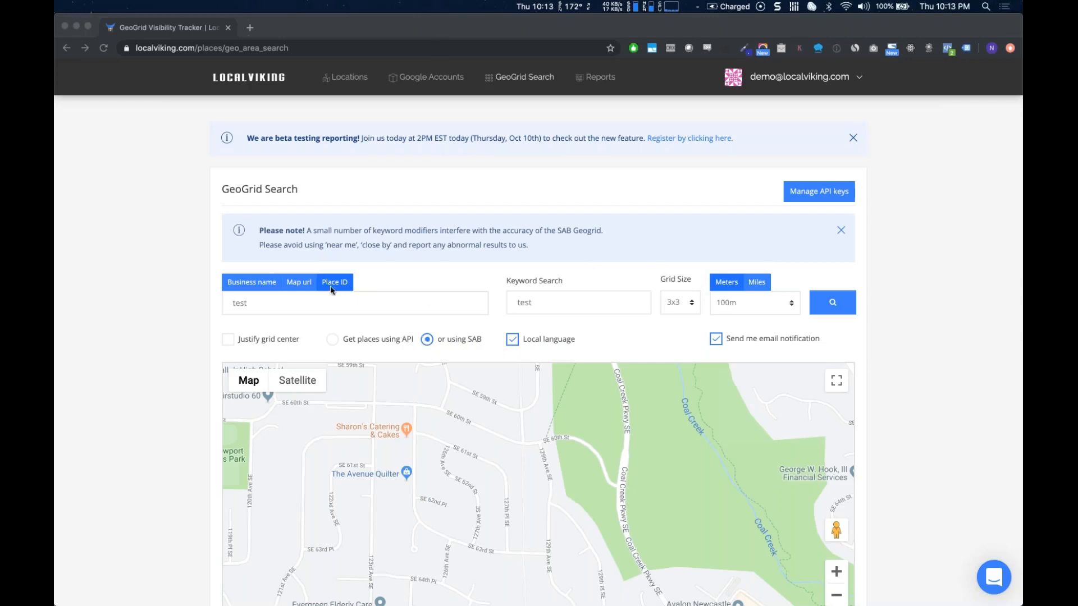
# Look up the location by business name instead and select Los Angeles Plumber, Wilshire Boulevard, Los Angeles, CA, USA
pyautogui.click(260, 283)
pyautogui.write('los angeles plumber')
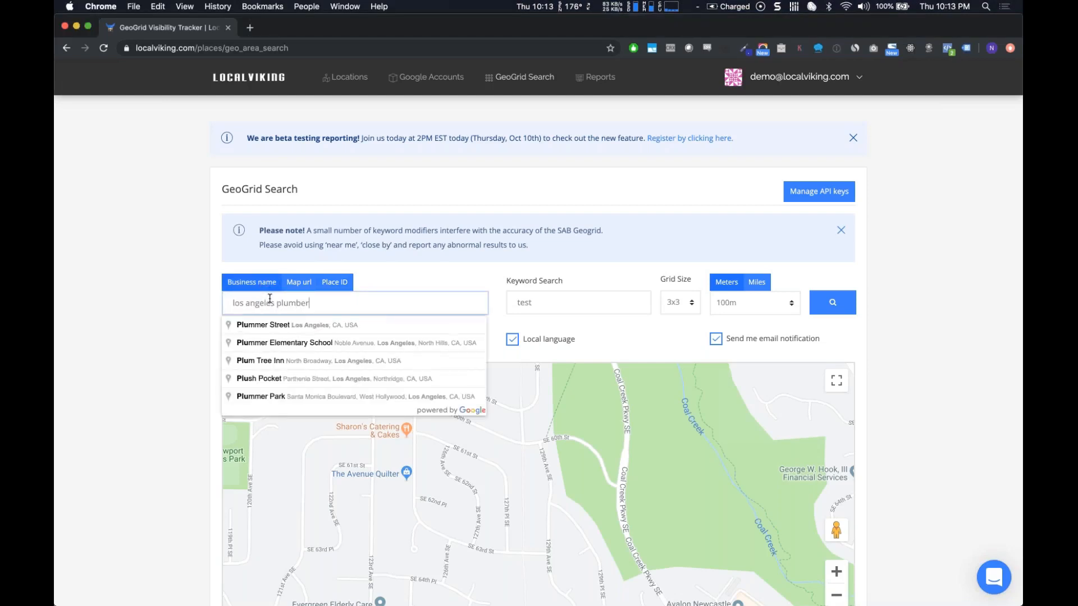
pyautogui.click(271, 343)
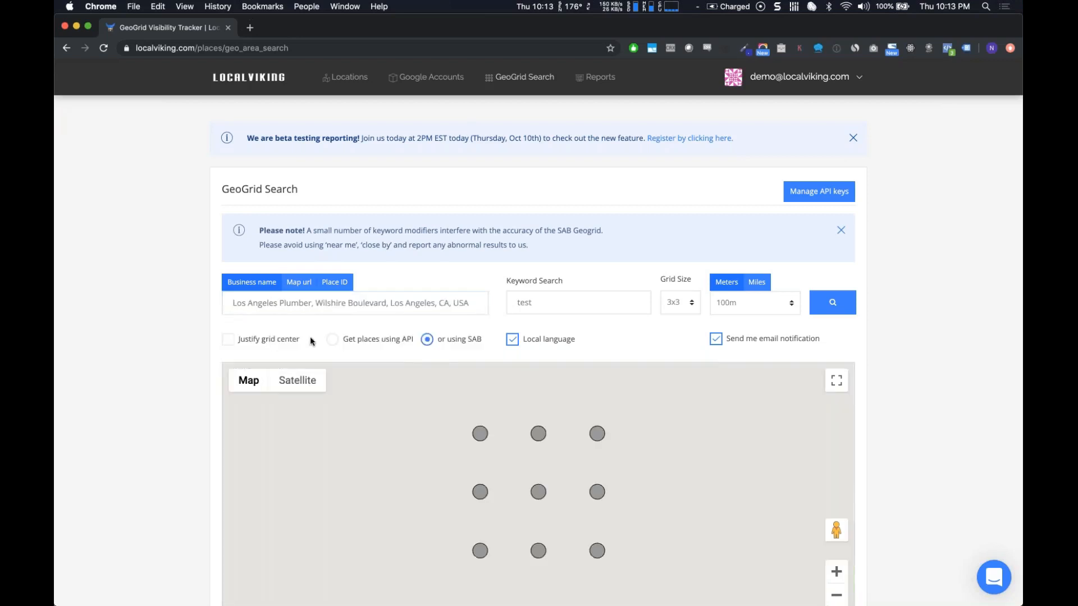
# Switch the grid distance units to miles, set the point spacing to 1mi, and choose a 13x13 grid size
pyautogui.click(734, 302)
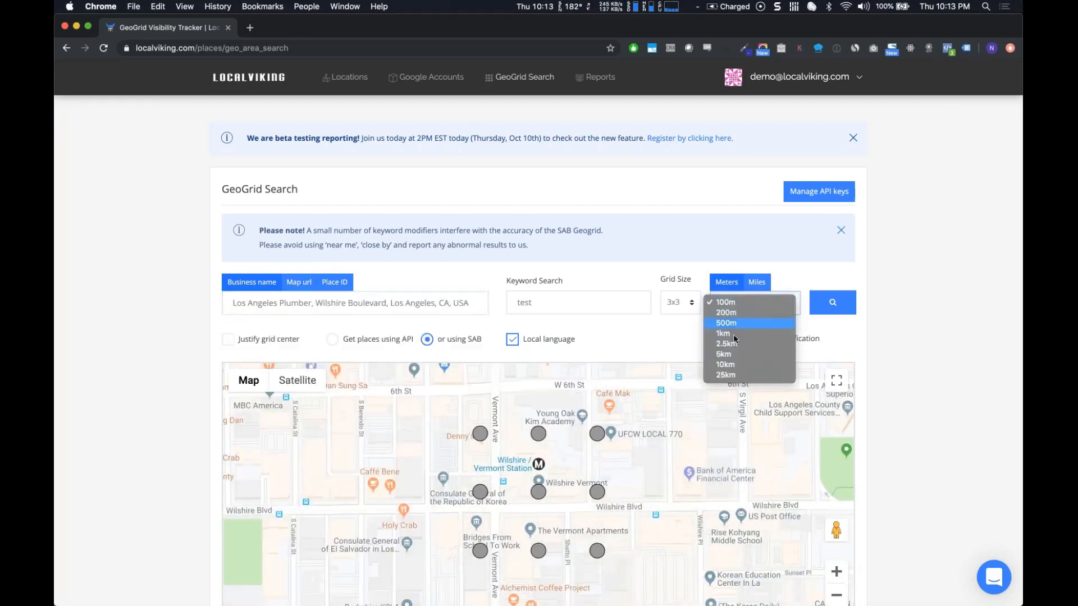
pyautogui.click(754, 285)
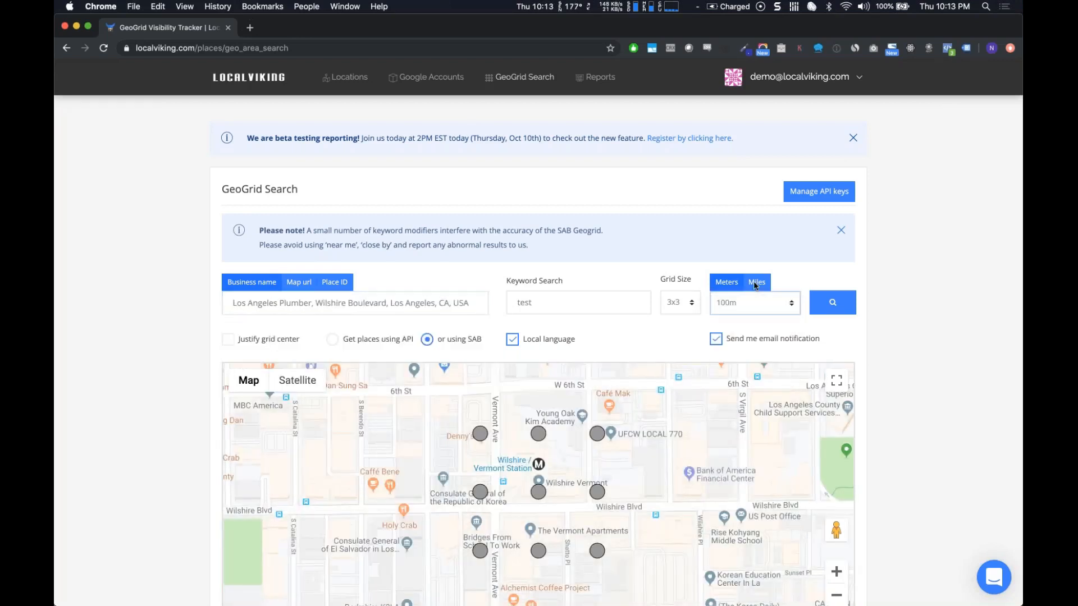
pyautogui.click(755, 283)
pyautogui.click(752, 303)
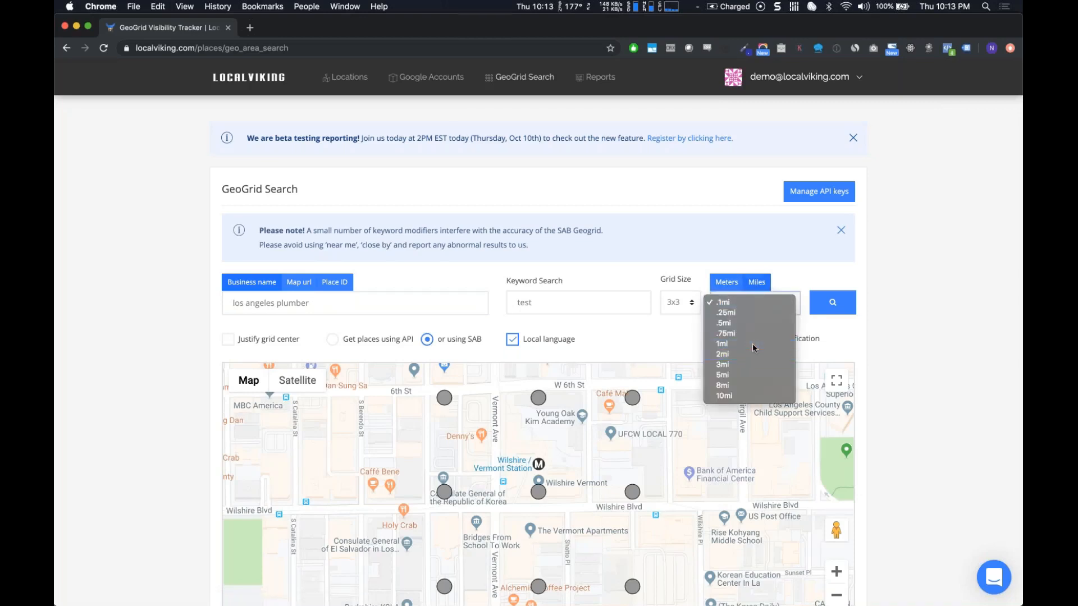
pyautogui.click(752, 343)
pyautogui.click(675, 303)
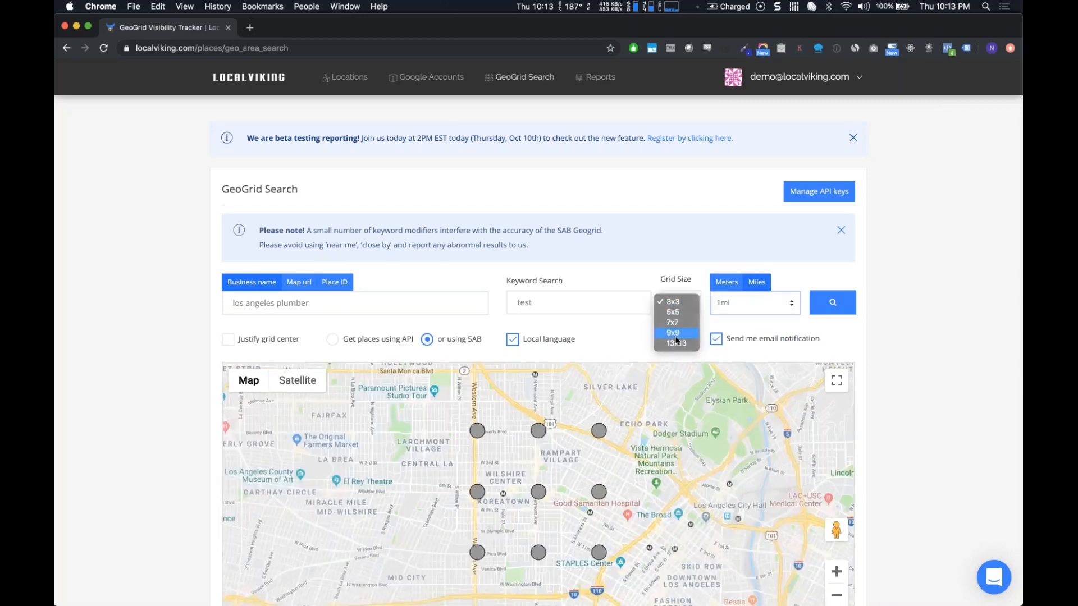
pyautogui.click(676, 342)
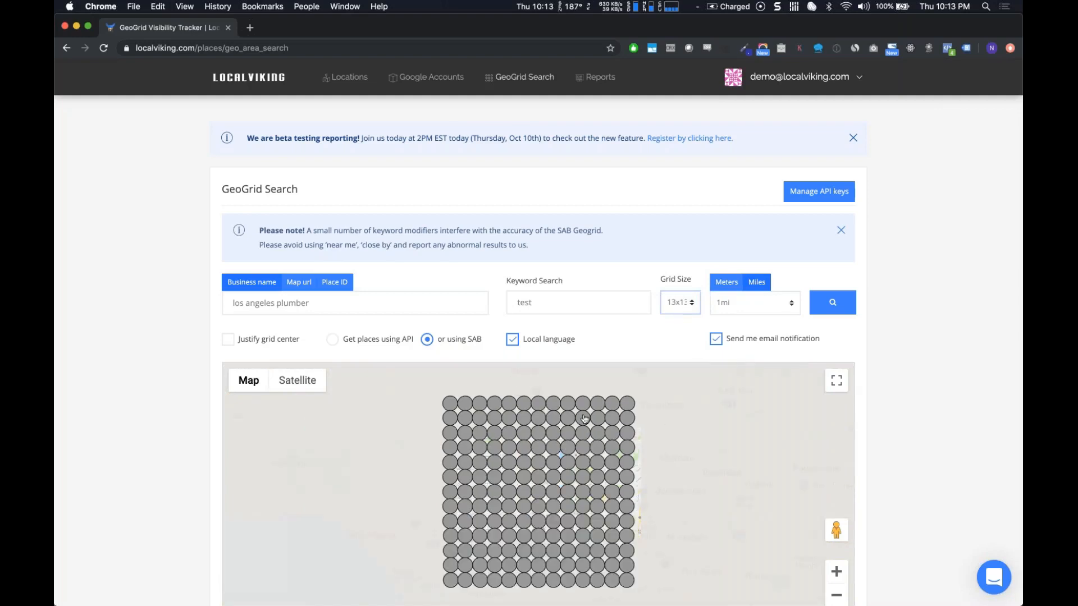
# Enable Justify grid center and shift the map so the grid is centred east of Los Angeles, between Pasadena and Pomona
pyautogui.click(554, 301)
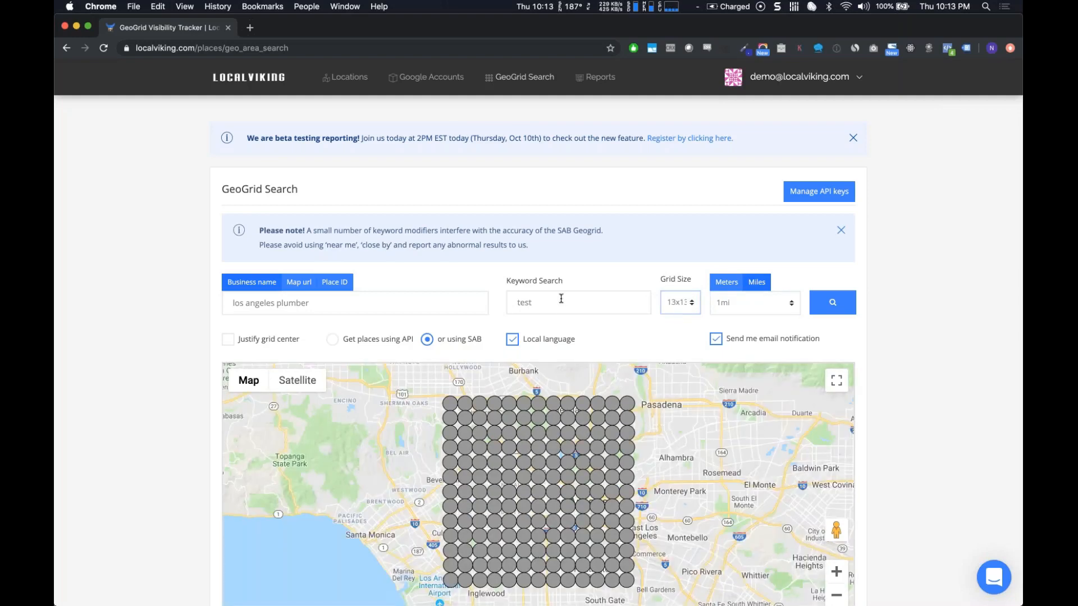
pyautogui.click(227, 341)
pyautogui.moveTo(661, 505); pyautogui.dragTo(500, 521)
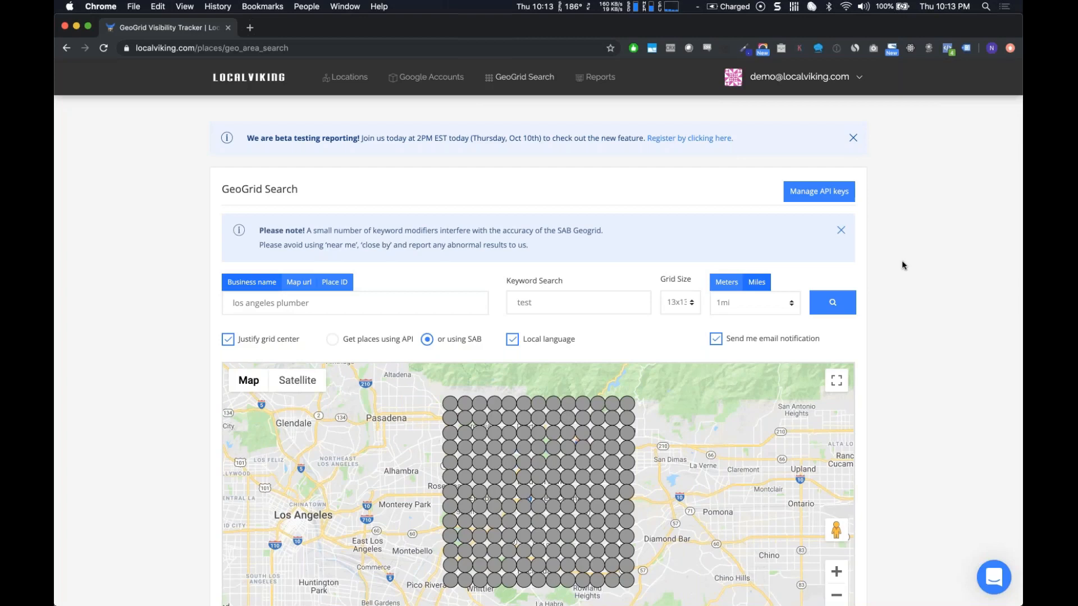
pyautogui.press('super+Tab')
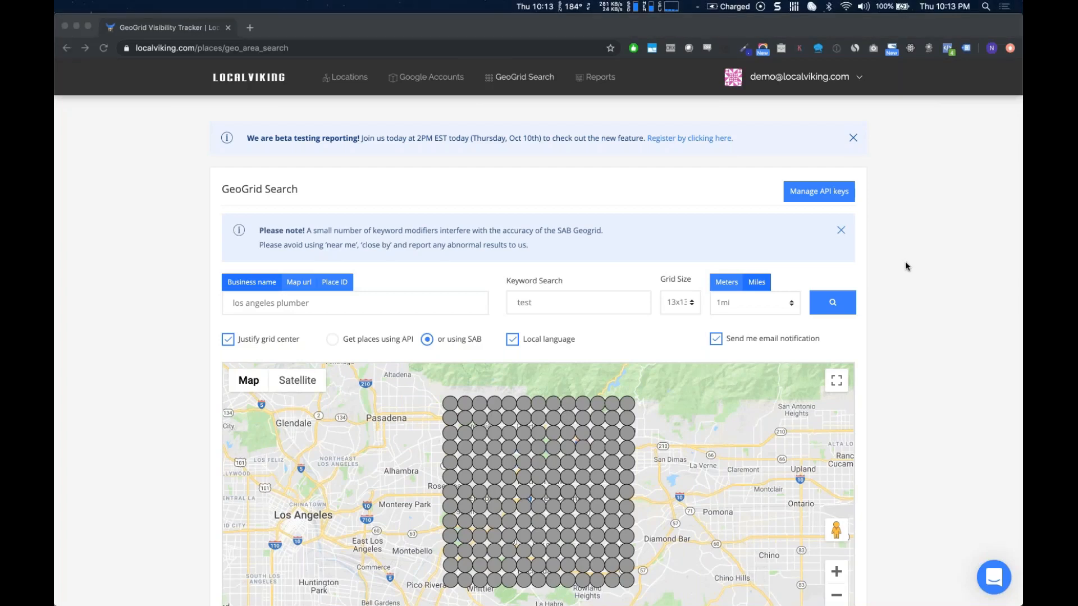